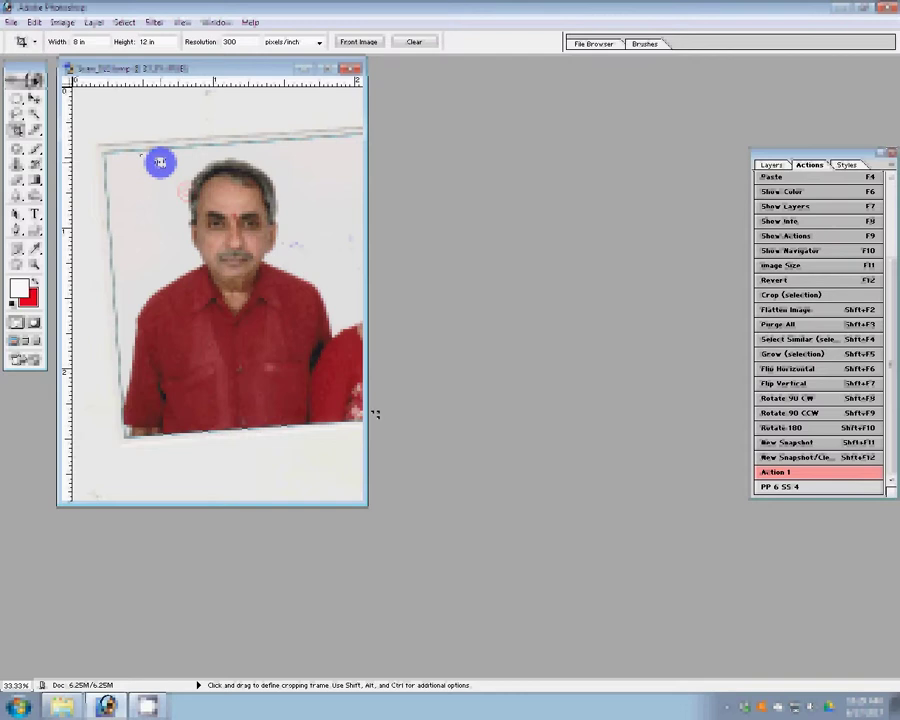
Step: Crop the scanned portrait with a rotated frame to straighten it and remove the scanner border
drag(140, 153, 335, 230)
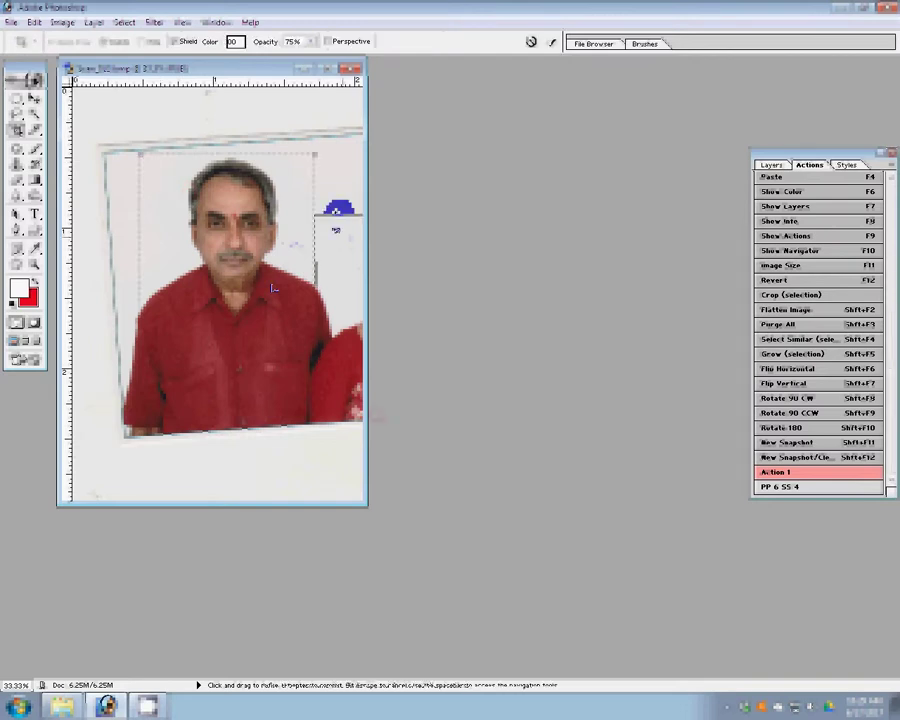
drag(272, 289, 267, 310)
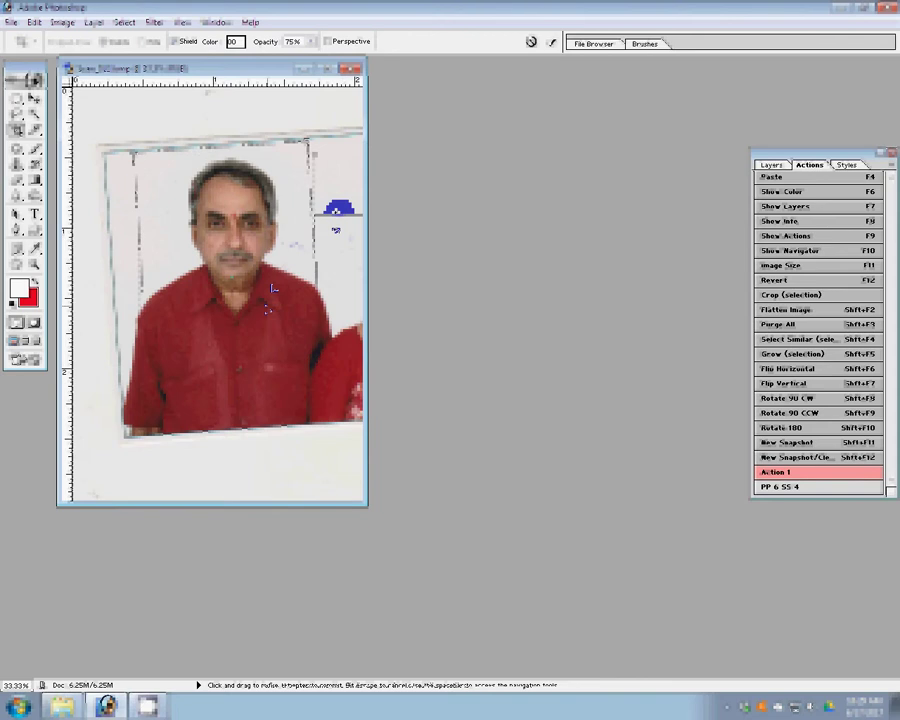
key(Return)
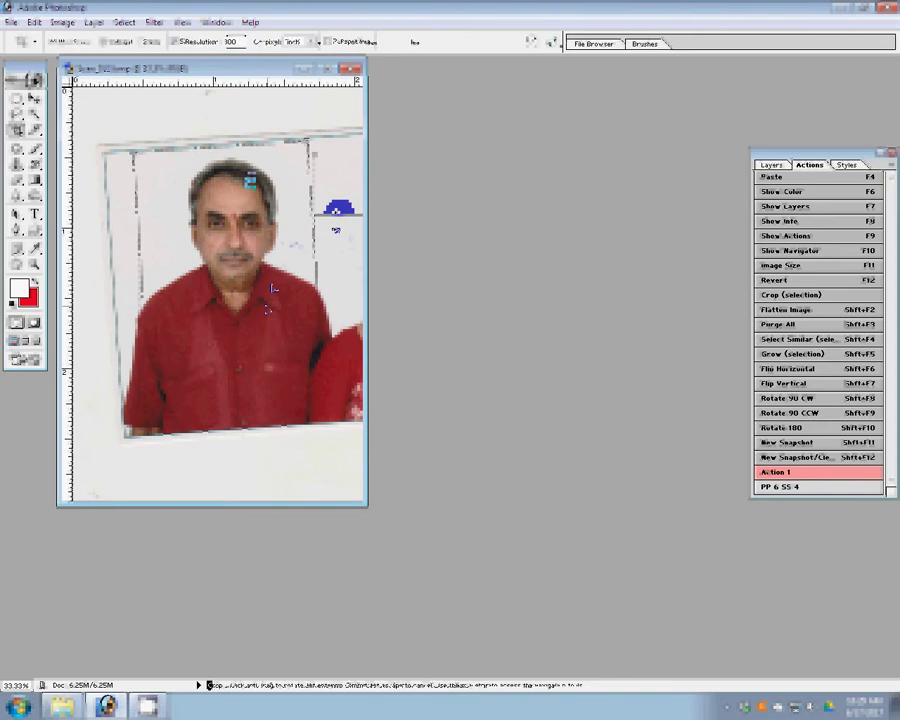
key(Return)
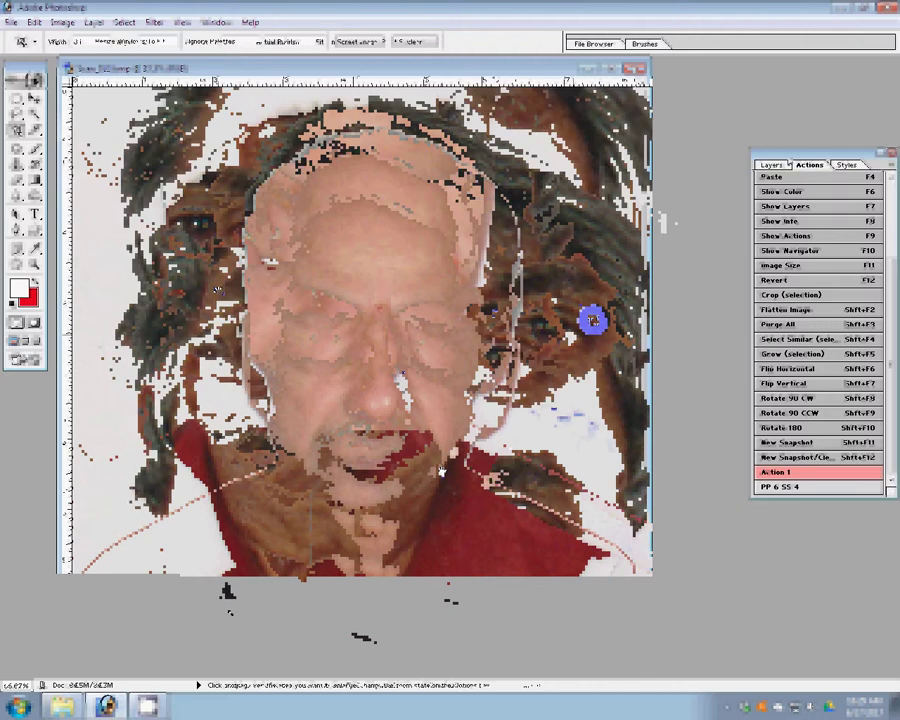
Step: Duplicate the portrait layer into a Background copy layer
click(146, 707)
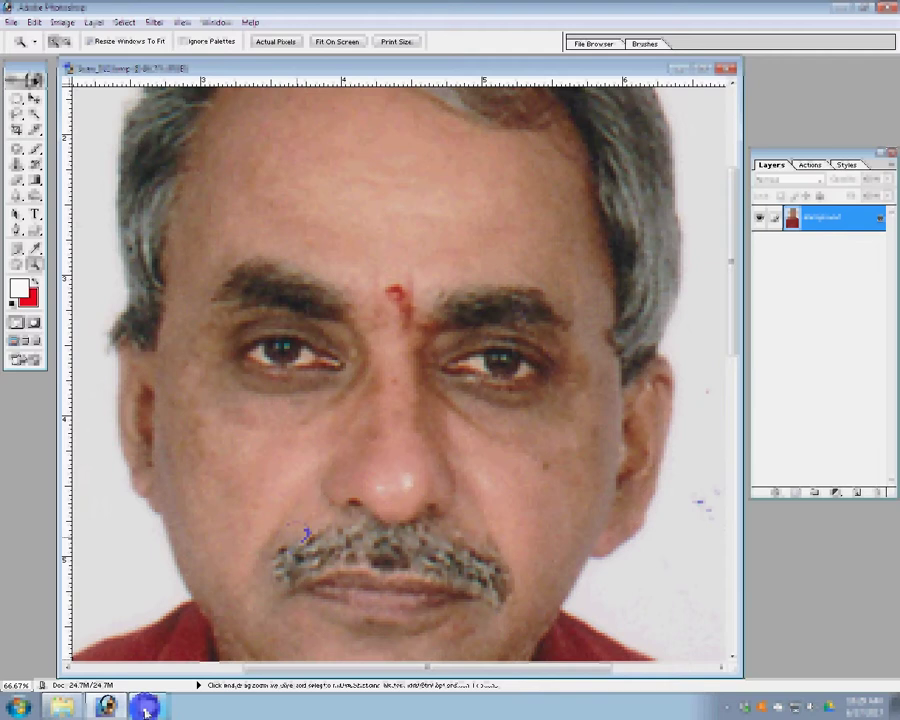
click(94, 21)
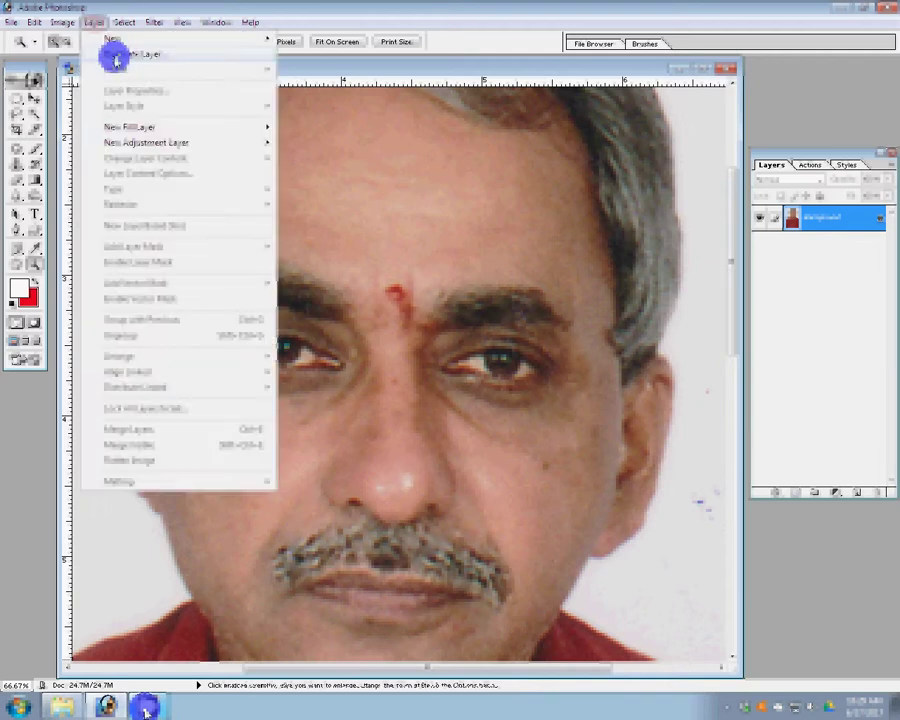
click(116, 56)
key(Return)
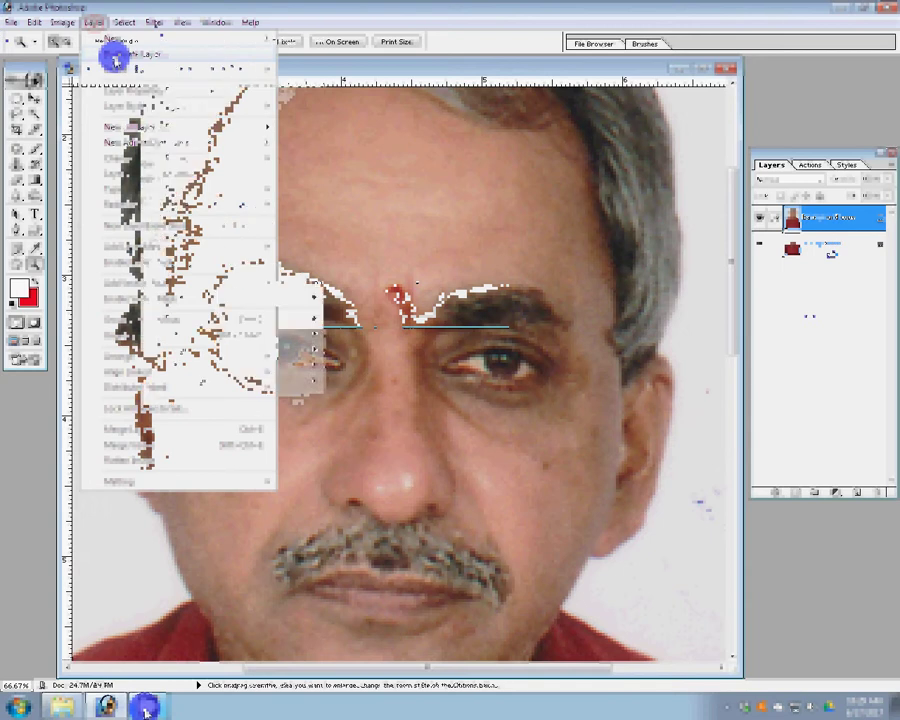
Step: Run the Kagic filter on the copy with Graininess set to 91
click(377, 366)
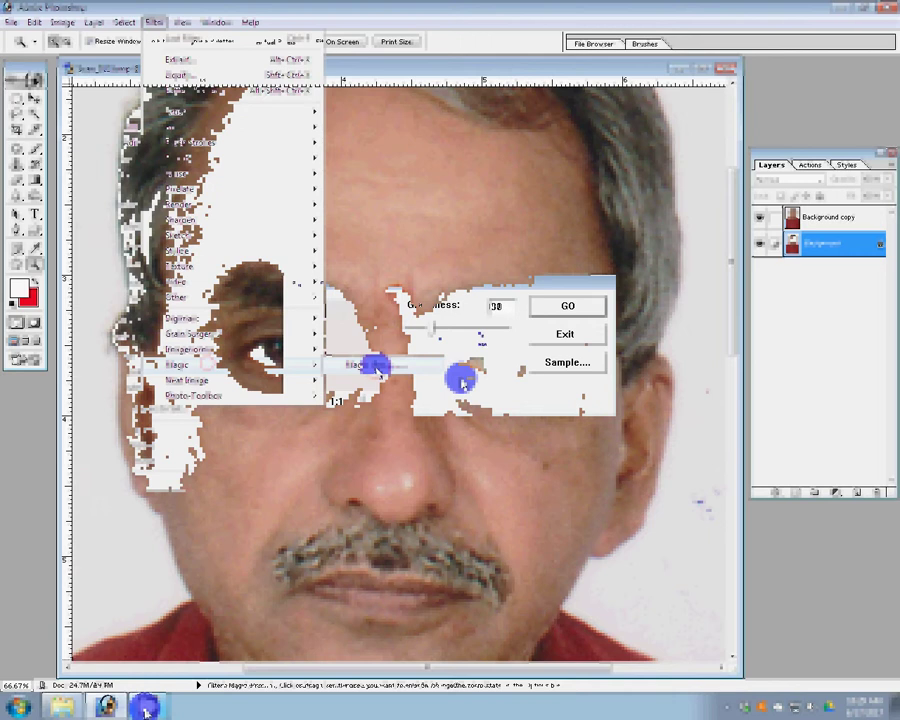
click(566, 304)
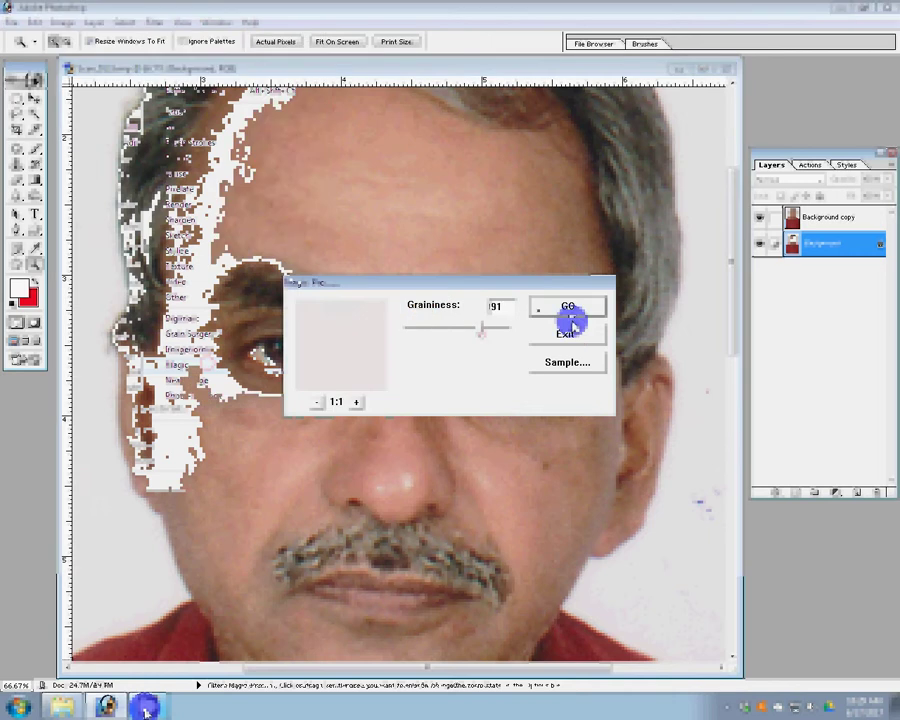
click(487, 325)
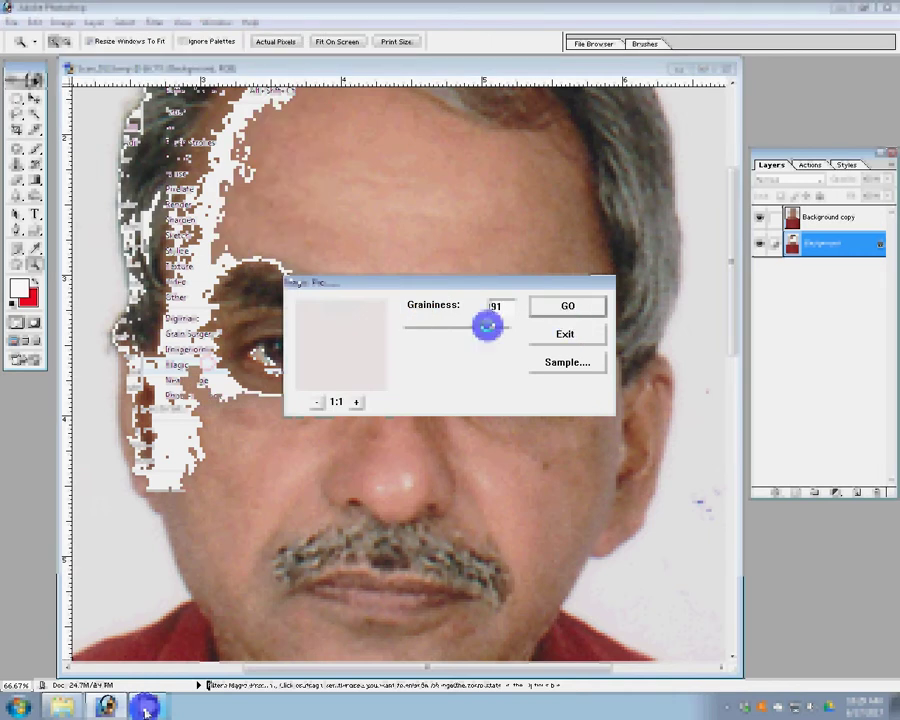
drag(487, 325, 466, 330)
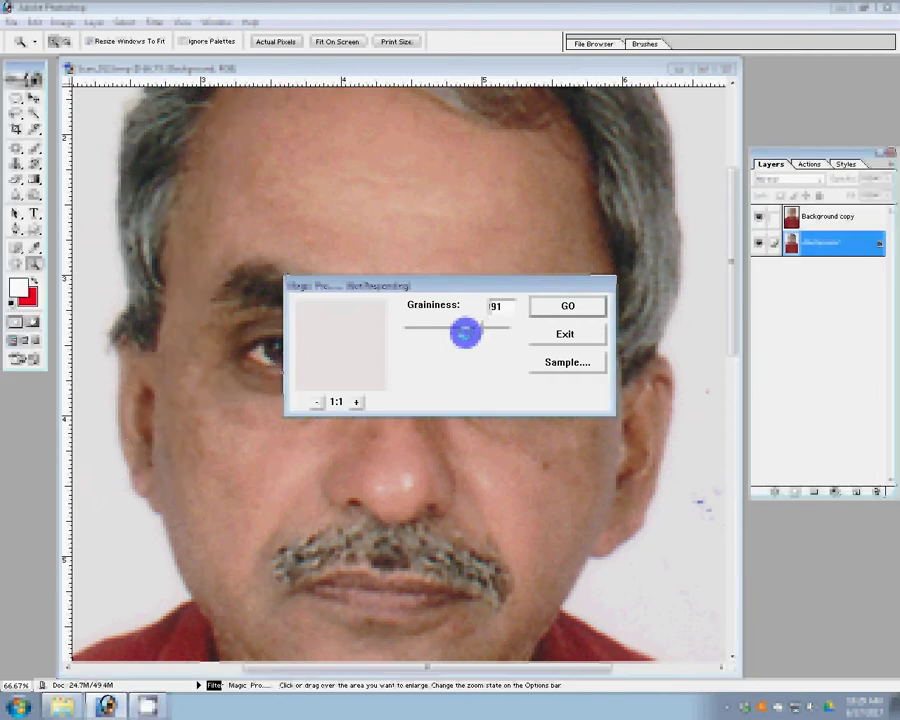
drag(466, 333, 461, 319)
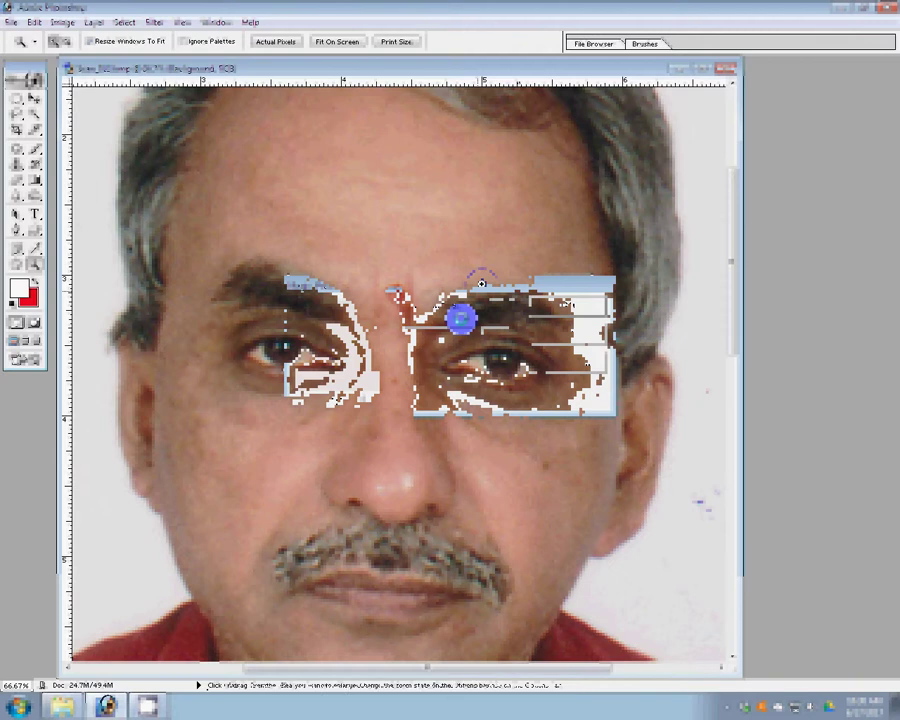
Step: Apply the Add Noise filter to the portrait
click(153, 22)
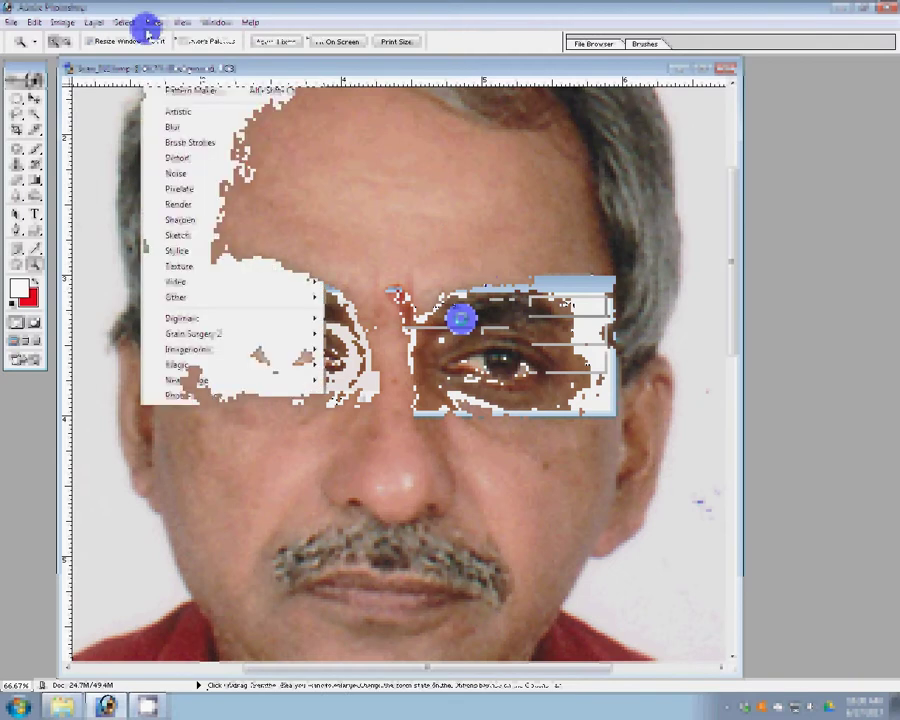
mouse_move(185, 173)
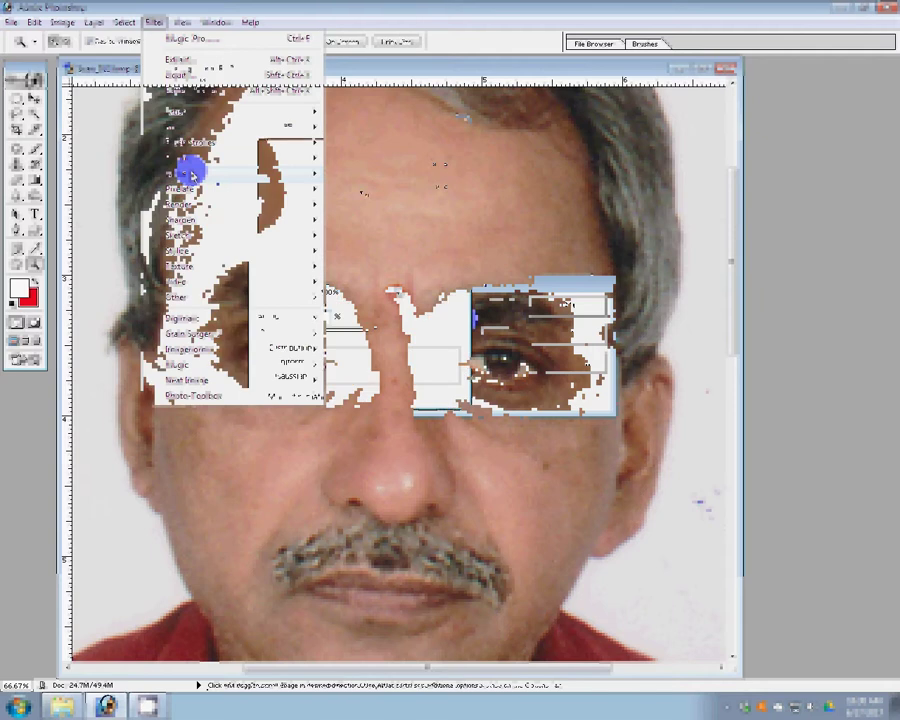
click(290, 174)
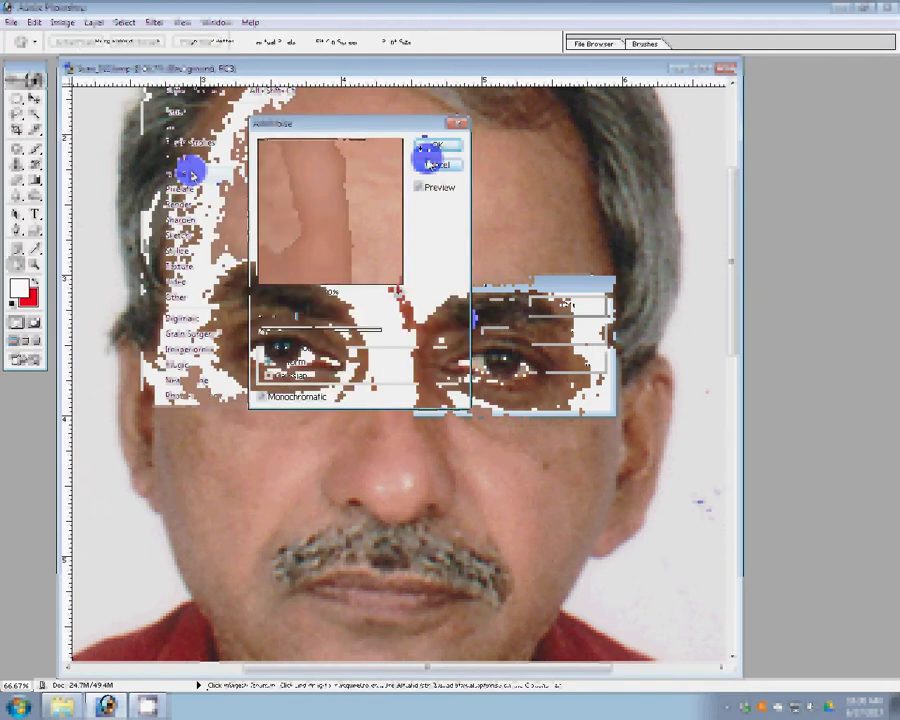
click(430, 162)
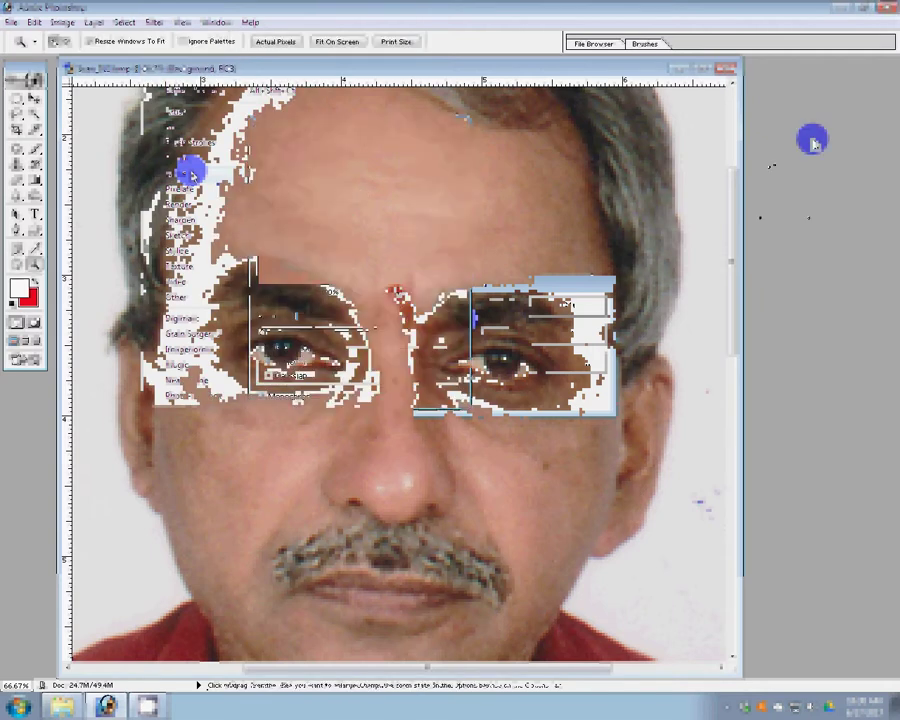
key(F7)
Step: Select the Background copy layer, zoom in on the face and ready the Eraser
drag(825, 252, 815, 216)
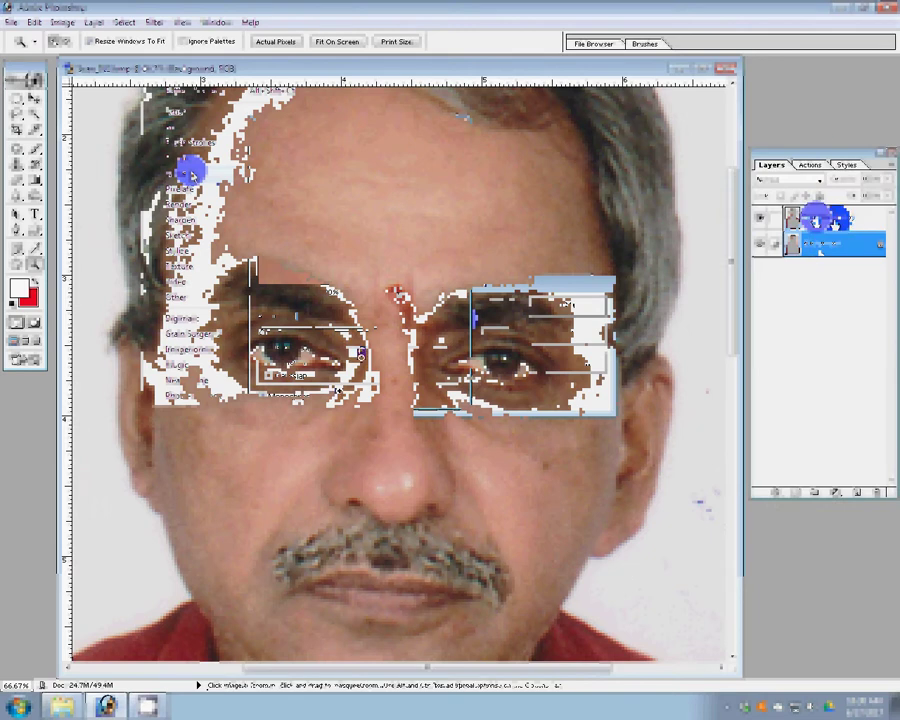
click(294, 287)
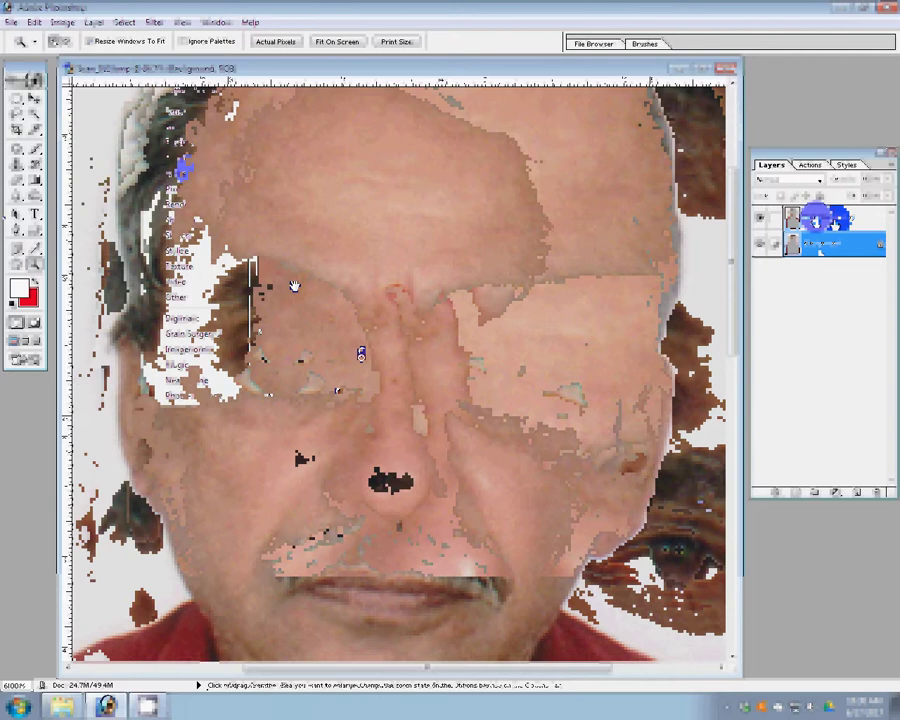
click(20, 180)
click(249, 48)
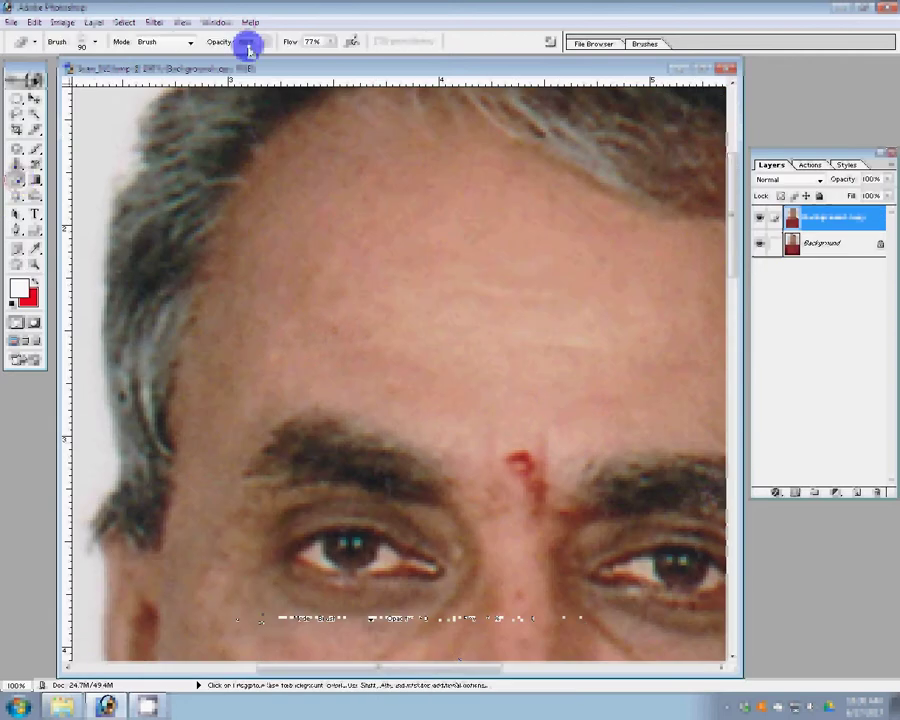
Step: Erase the top layer at 60% opacity over the forehead, cheeks and jaw skin
text(60)
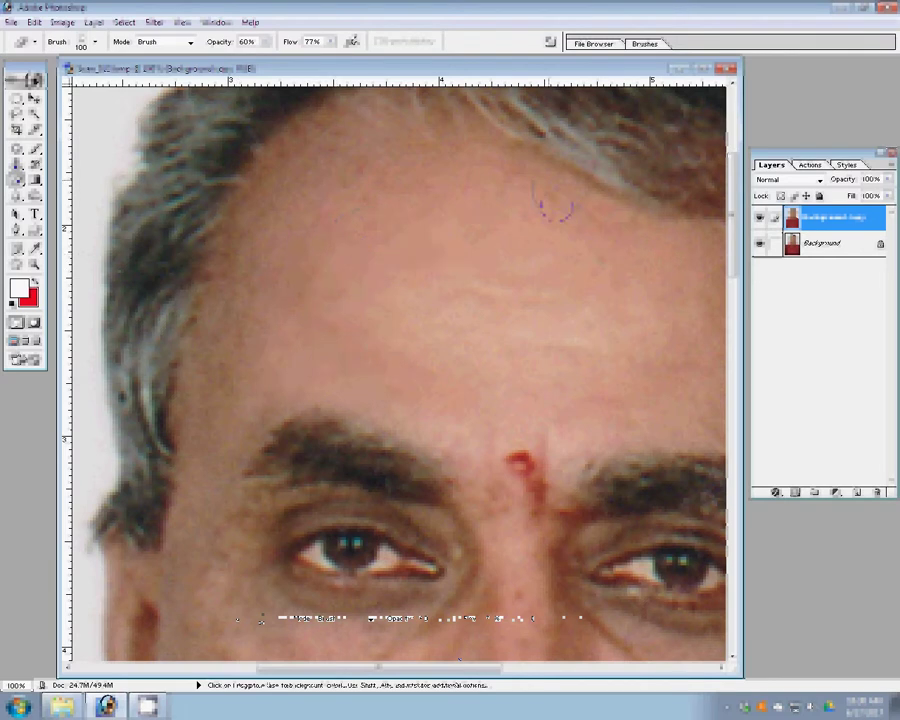
click(566, 408)
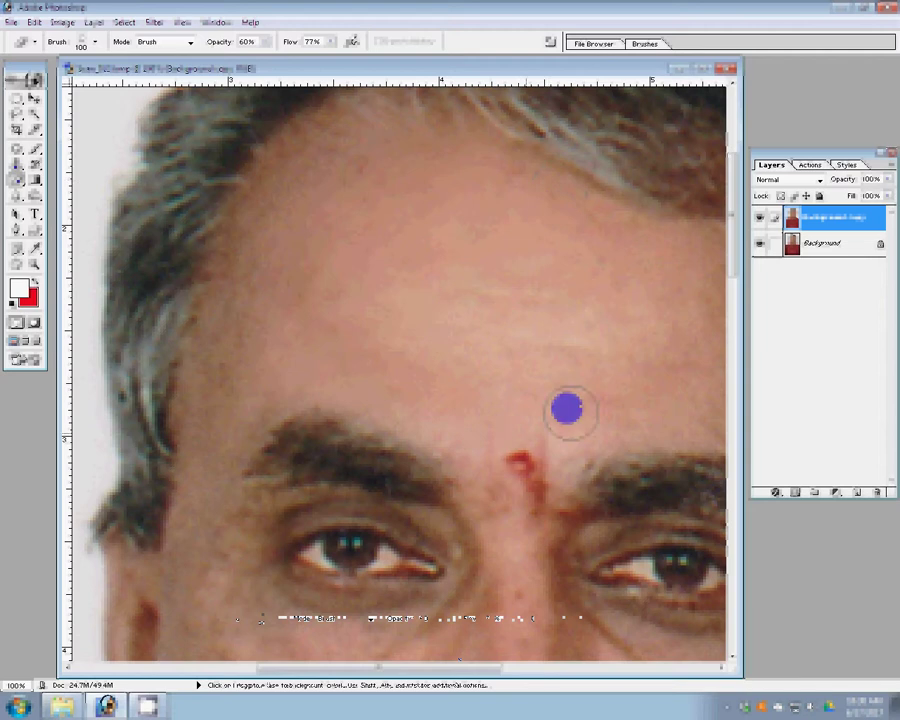
click(664, 236)
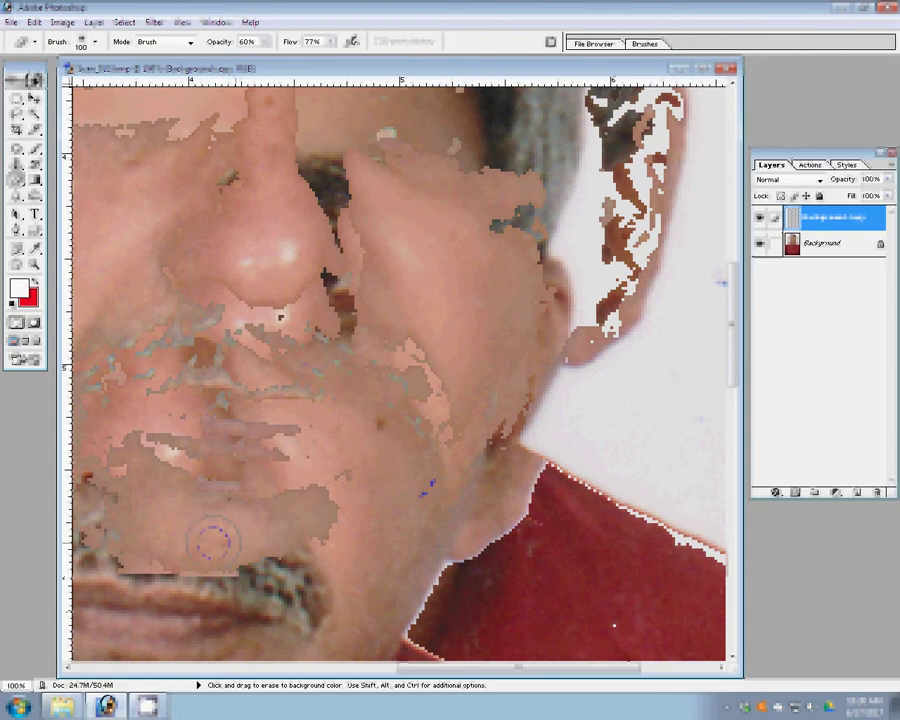
drag(212, 540, 405, 497)
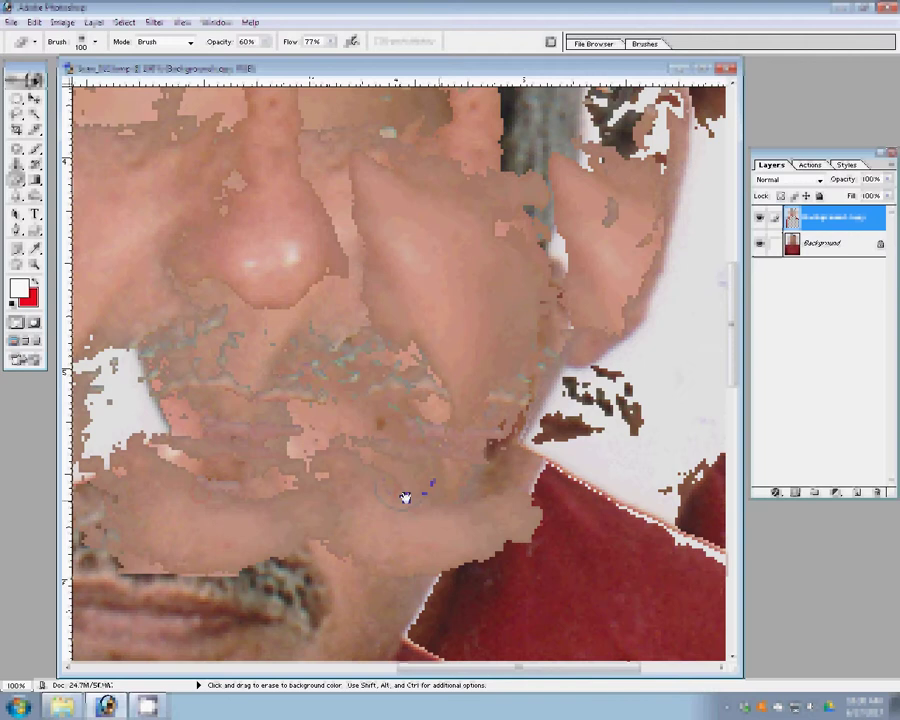
drag(405, 497, 600, 497)
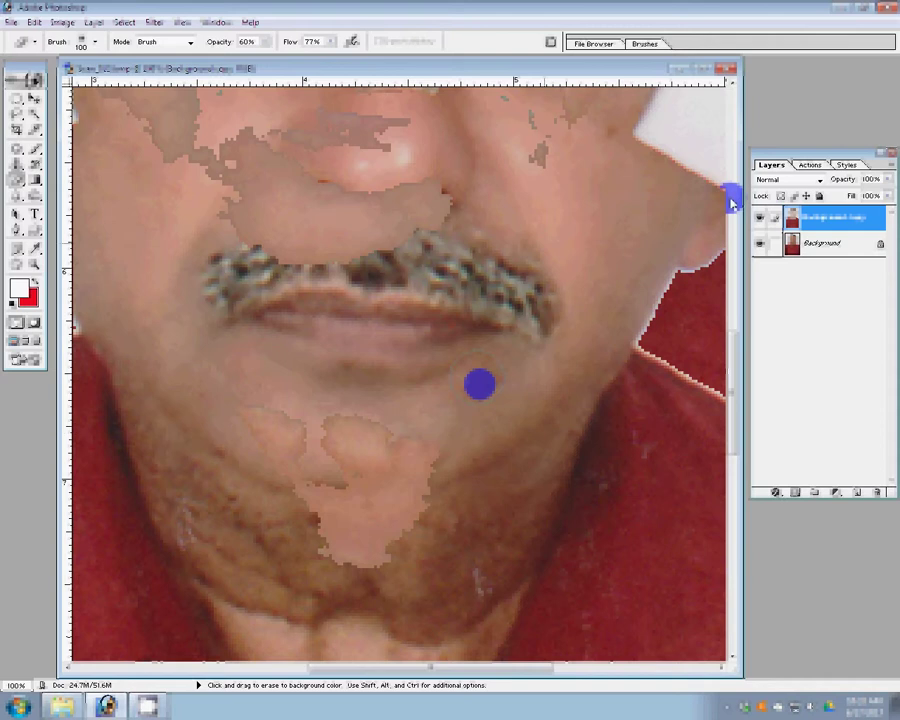
Step: Select the Patch tool and merge the two portrait layers into one
key(j)
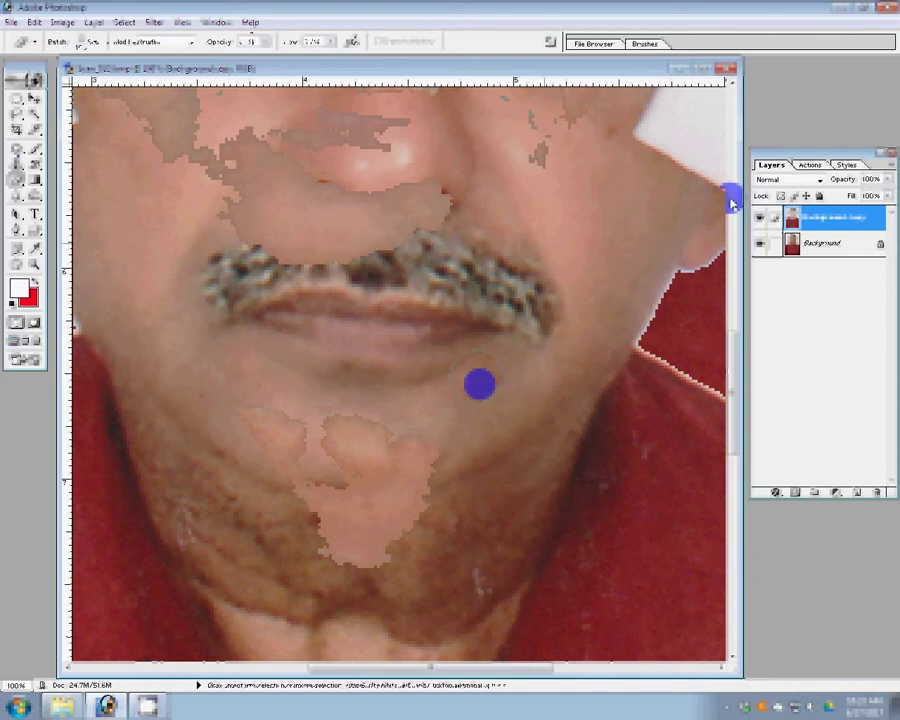
key(j)
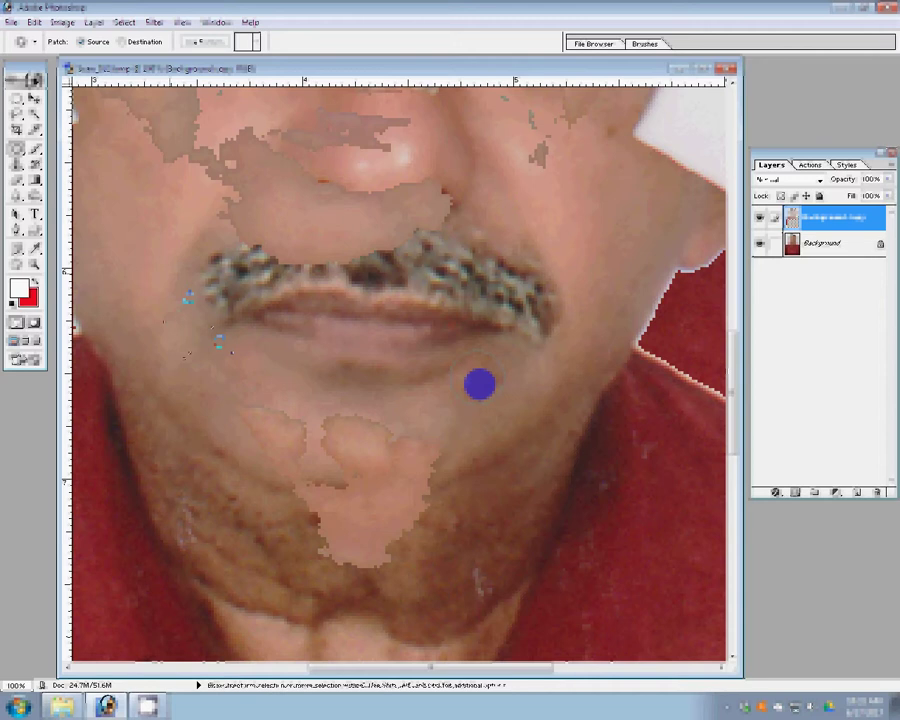
scroll(479, 383, down, 3)
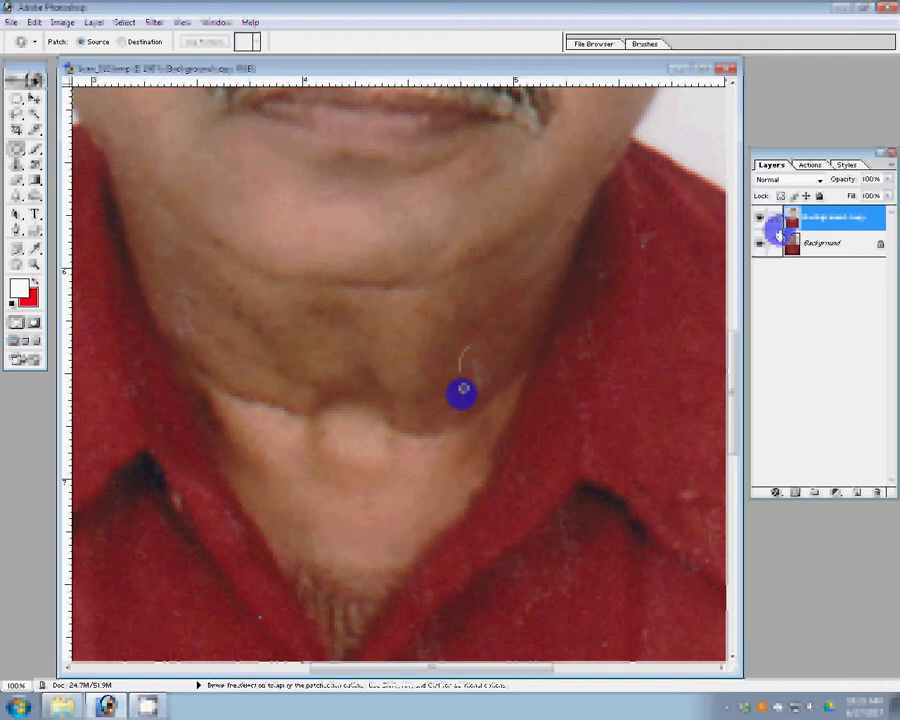
click(91, 22)
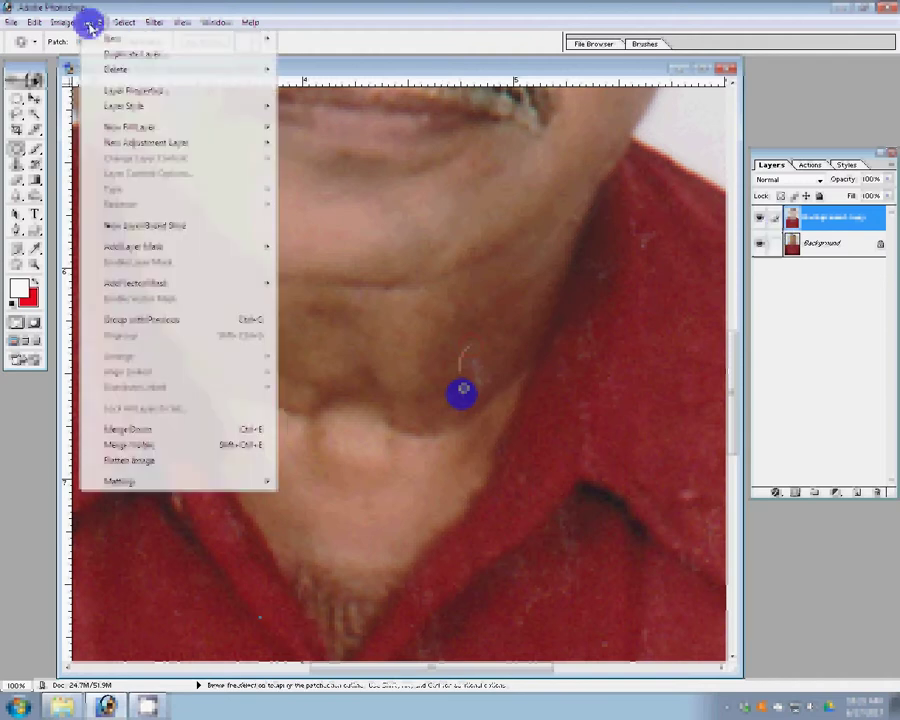
click(154, 442)
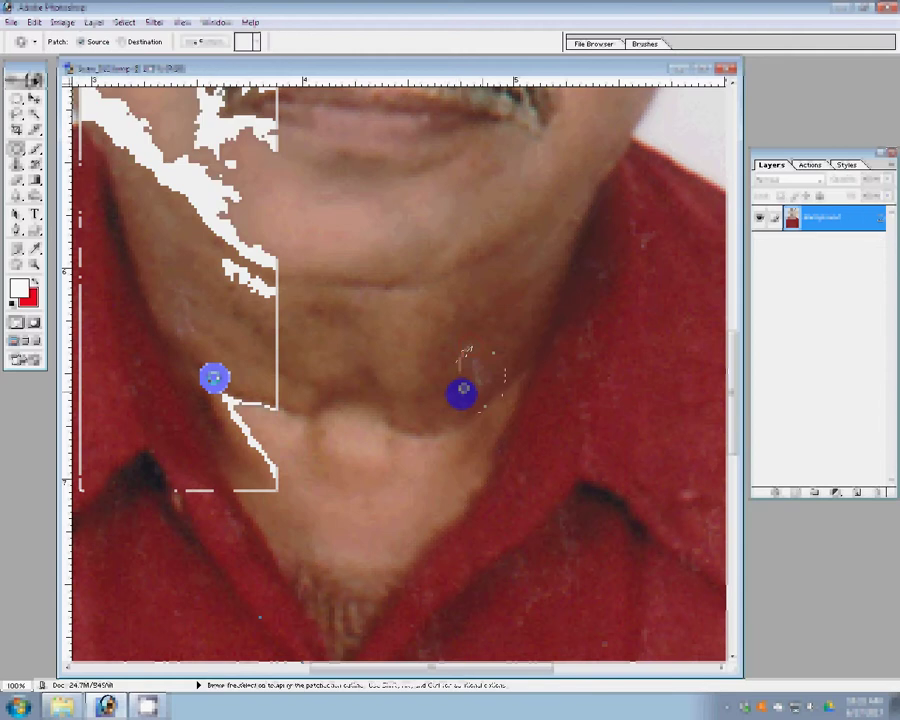
Step: Patch the dark blotch on the neck below the chin with clean skin
drag(463, 389, 383, 398)
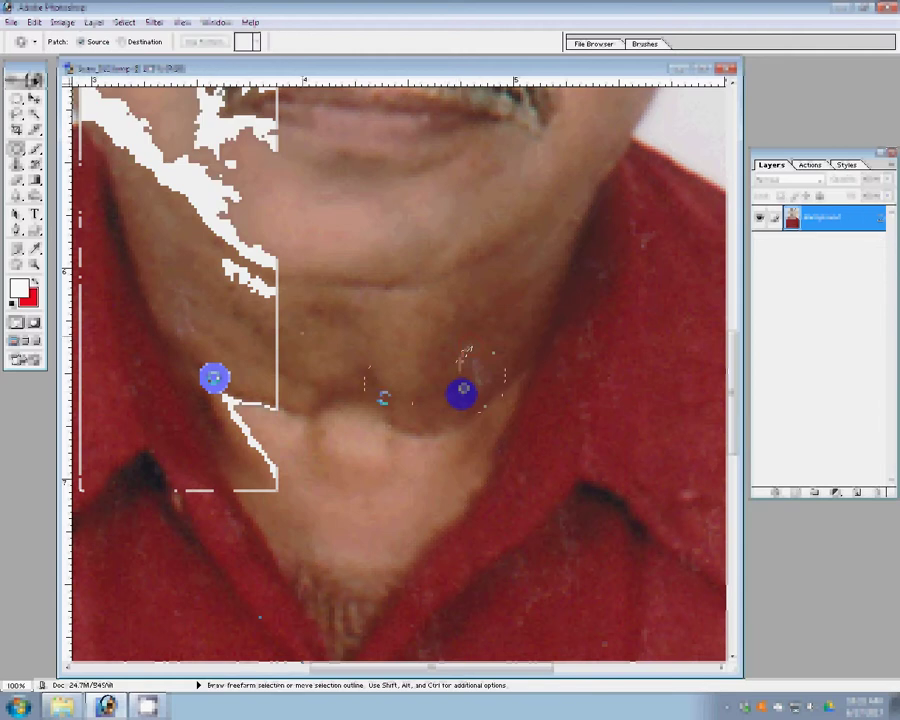
drag(462, 392, 422, 418)
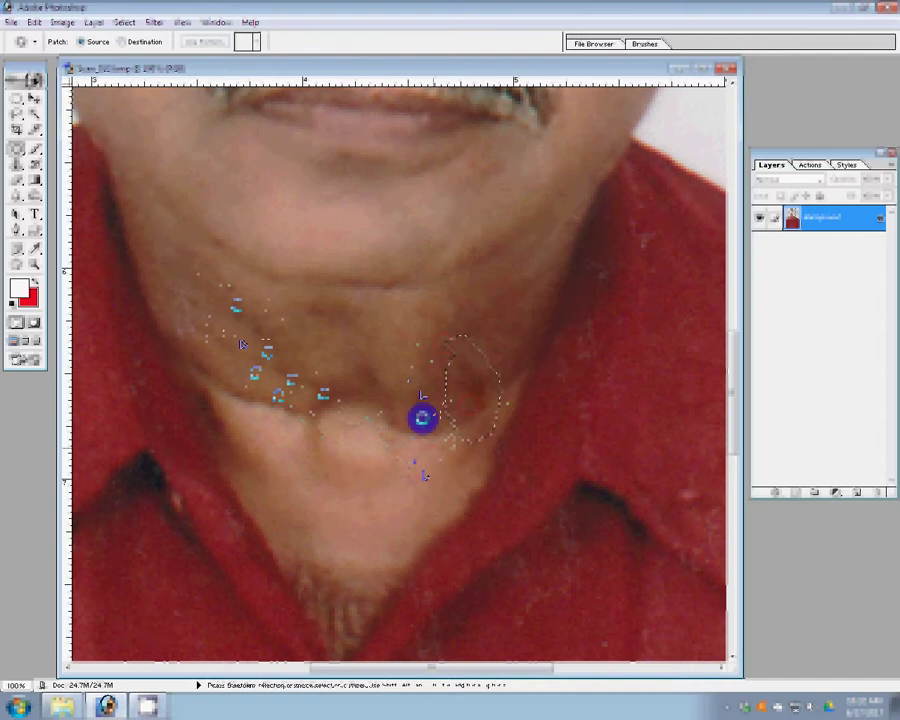
click(426, 414)
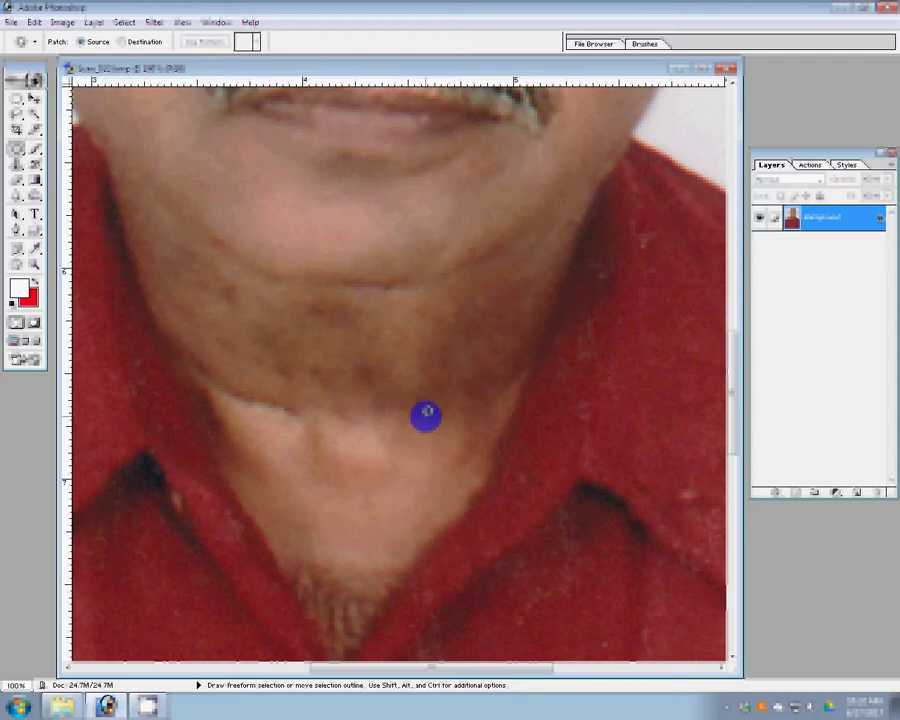
key(z)
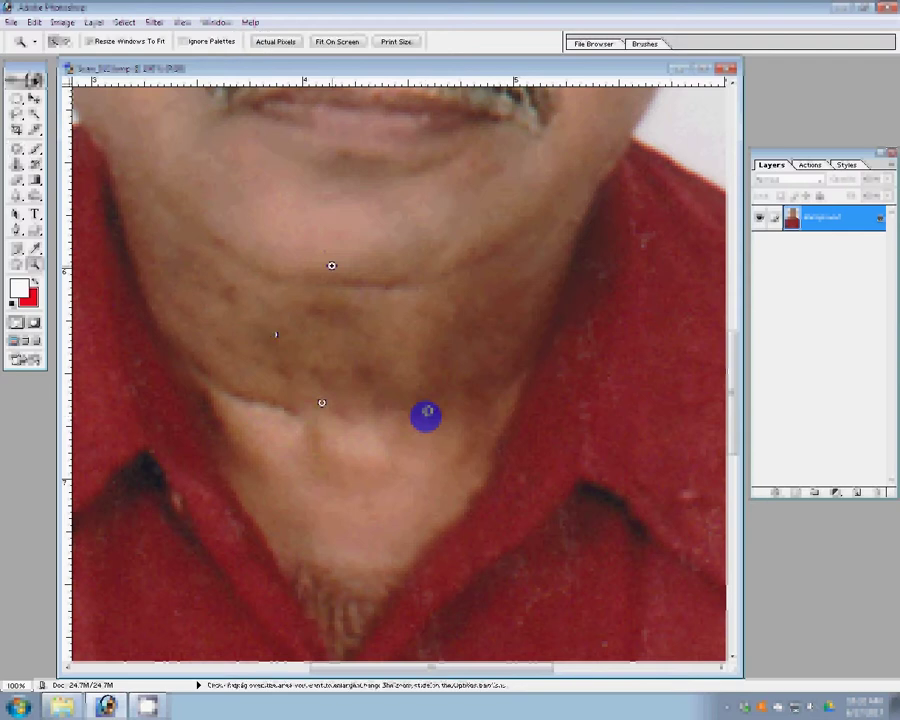
Step: Fit the photo on screen and clone clean fabric over the red shirt's creases
click(334, 41)
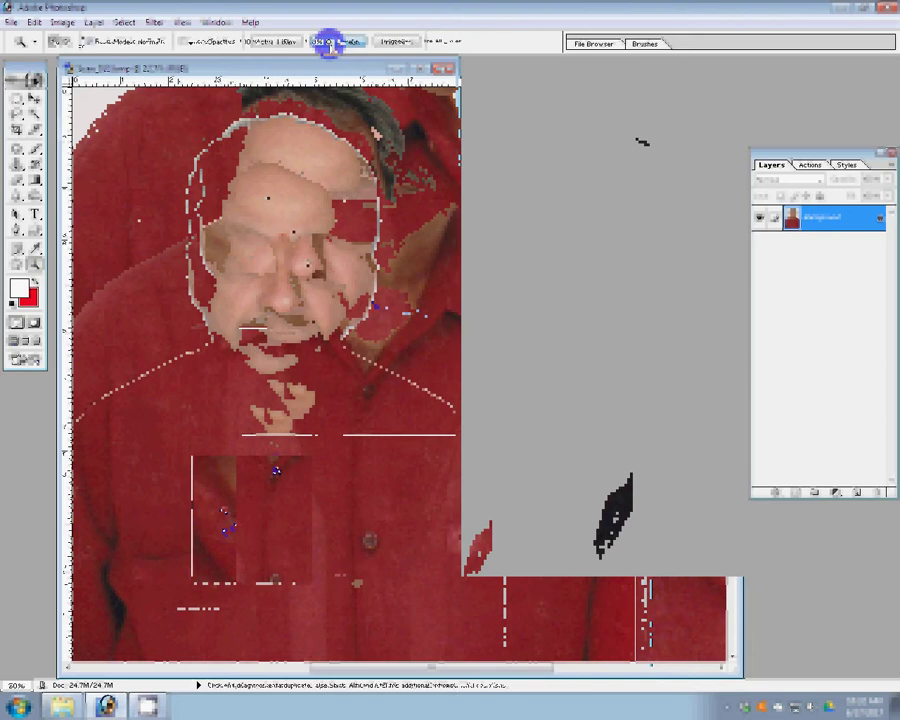
key(b)
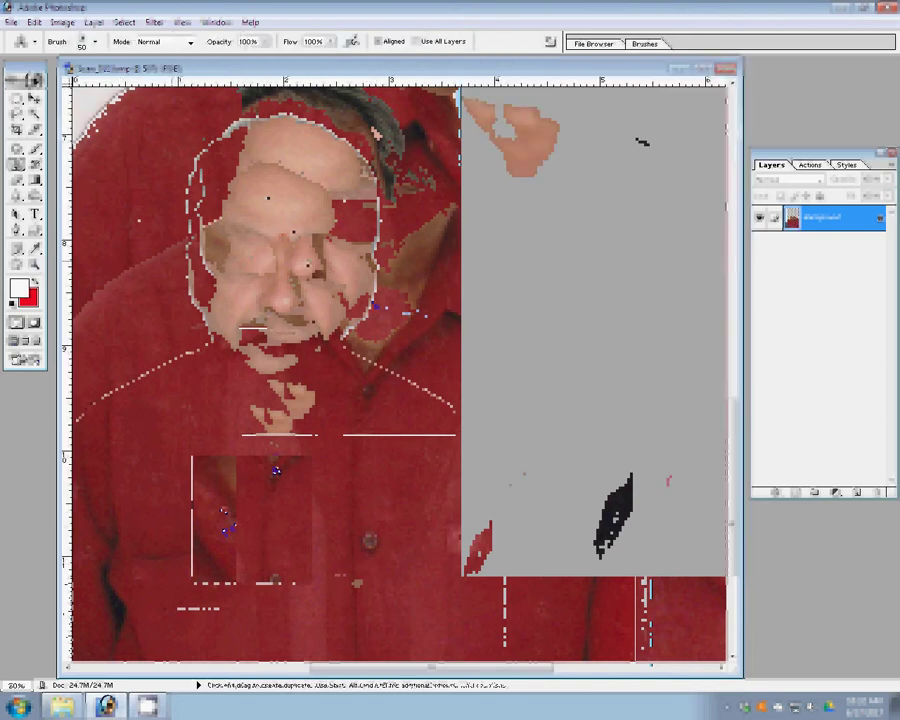
key(bracketright)
key(bracketright)
key(bracketright)
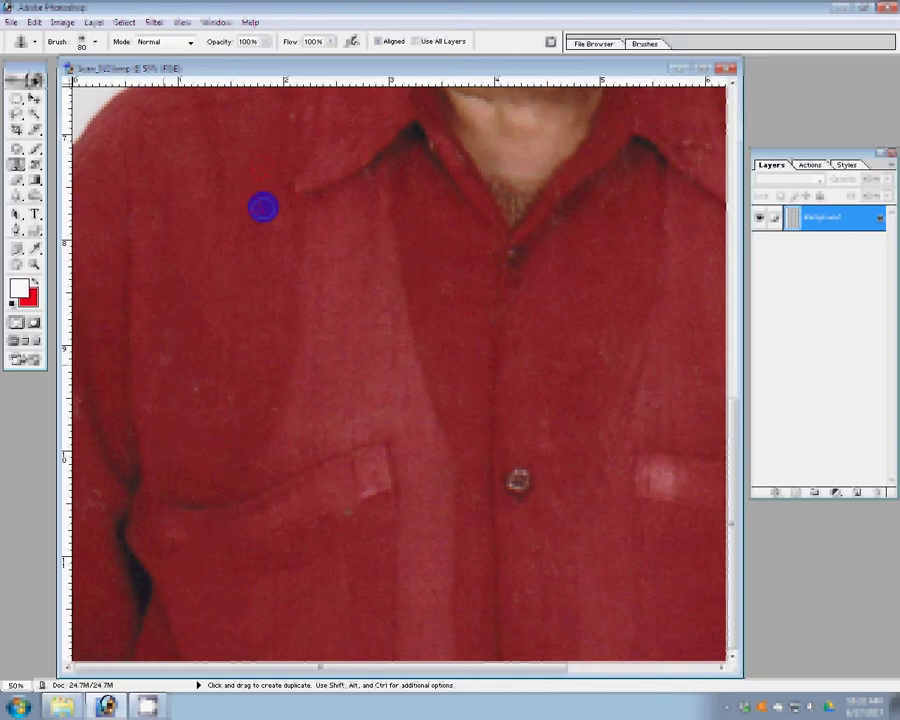
drag(188, 346, 188, 381)
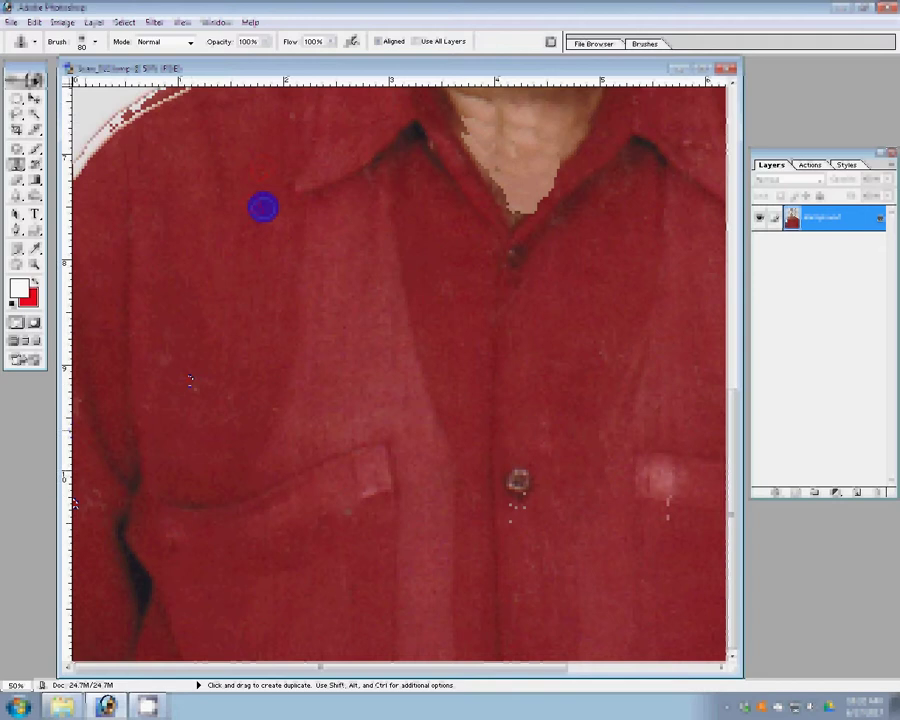
key(space)
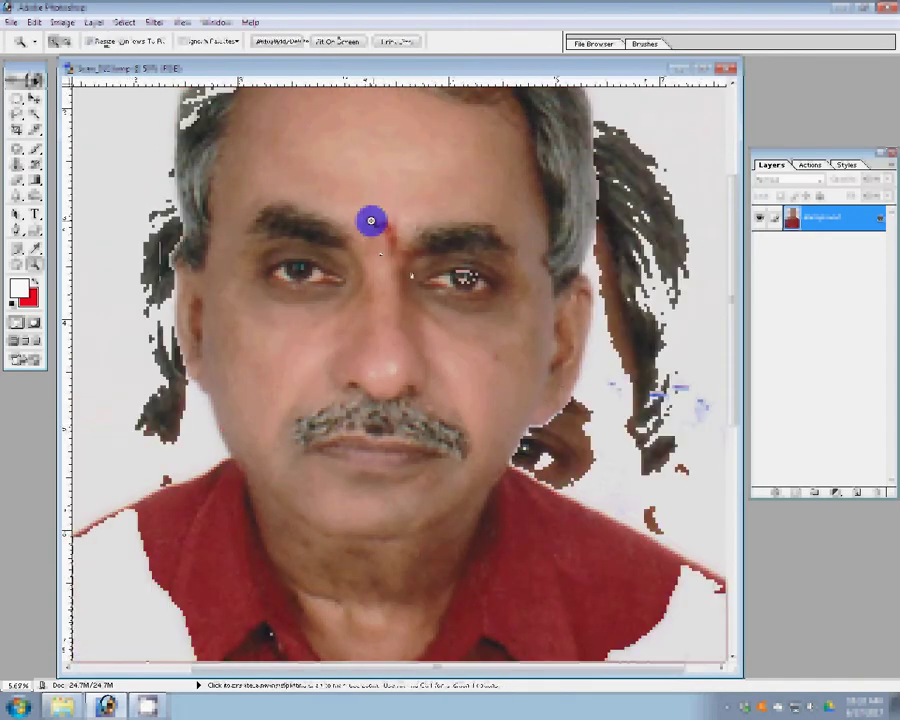
Step: Start a Pen path up the left side of the hair and along the shoulder
drag(155, 405, 148, 197)
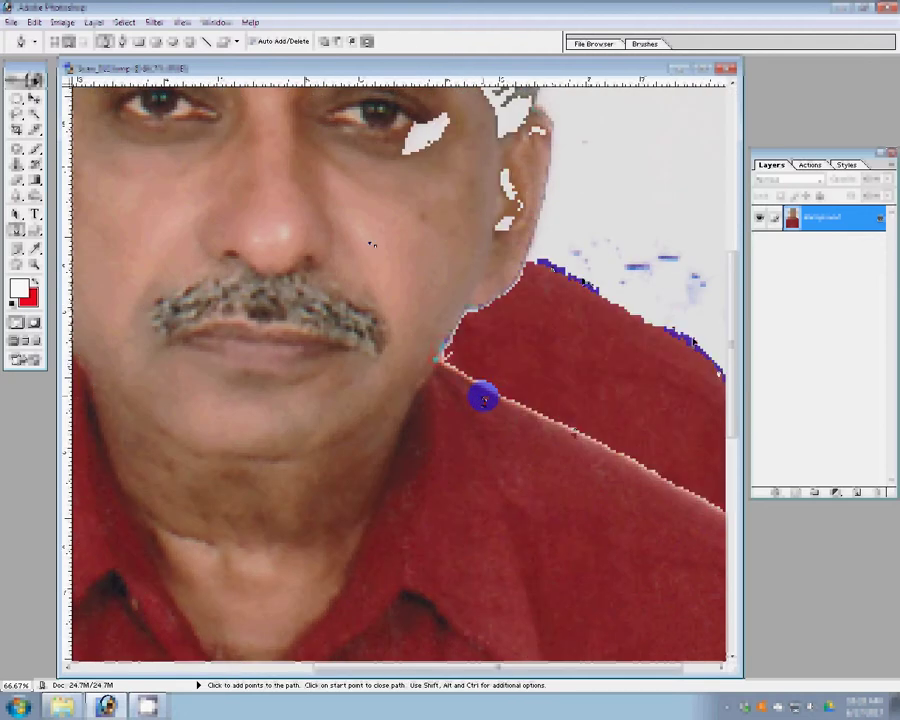
click(618, 266)
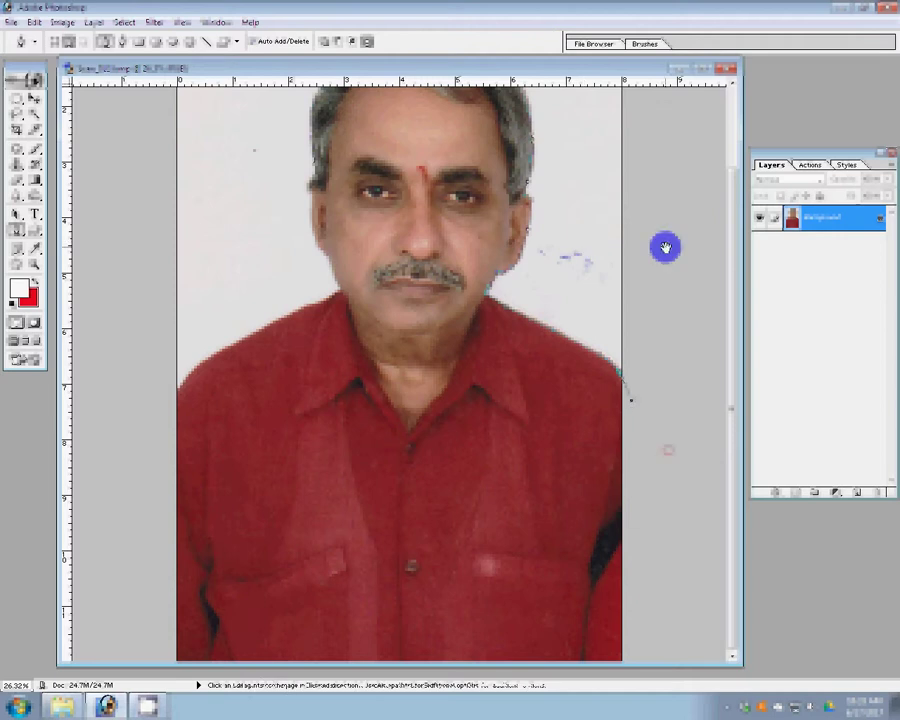
Step: Extend the Pen path down the figure's side and around the top of the head and hair
key(ctrl+0)
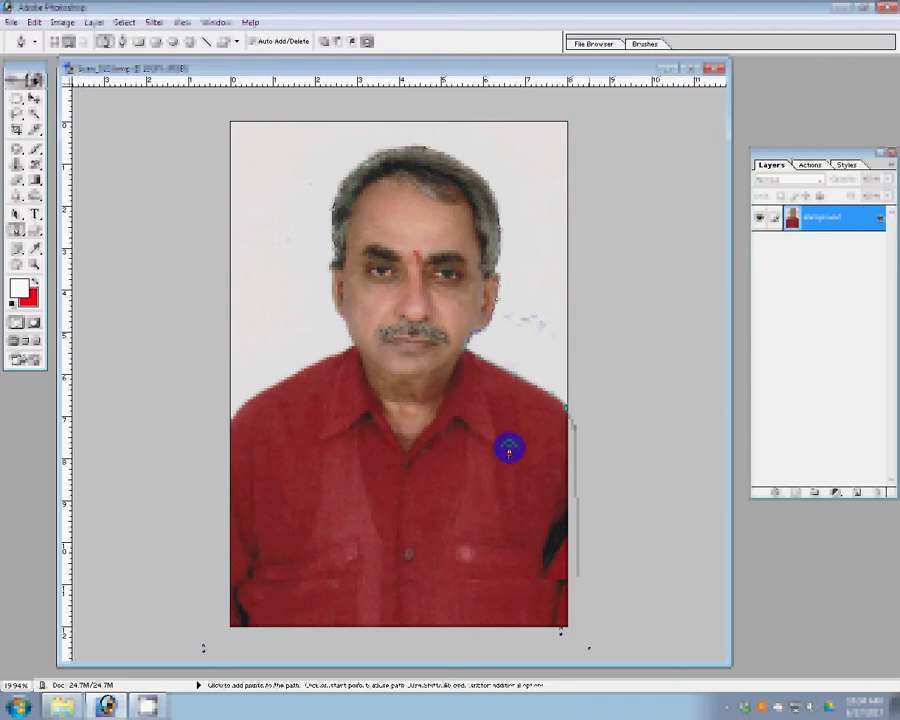
drag(212, 476, 219, 449)
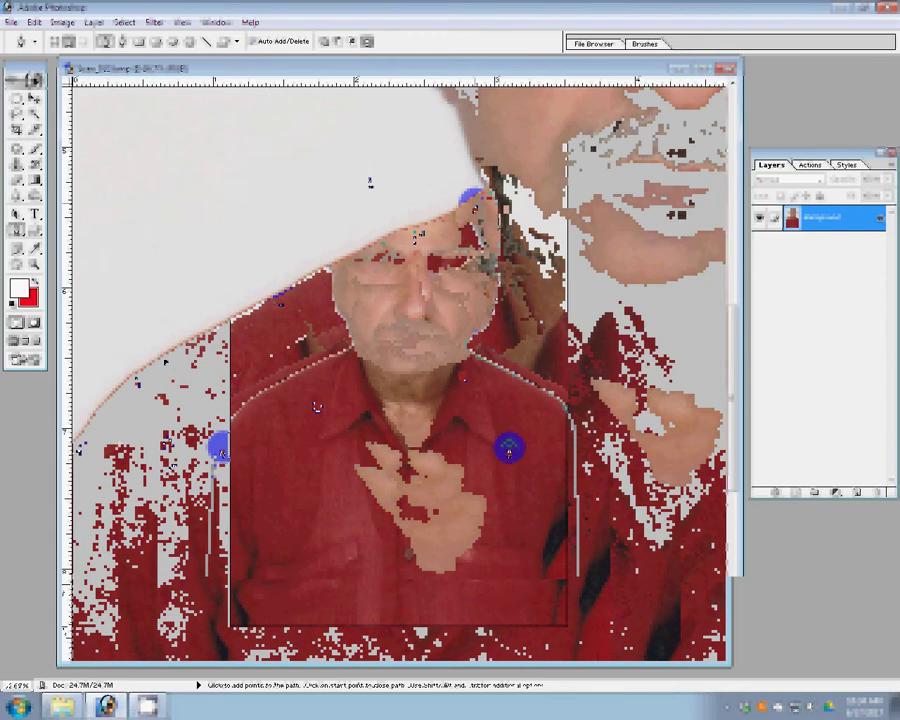
click(370, 196)
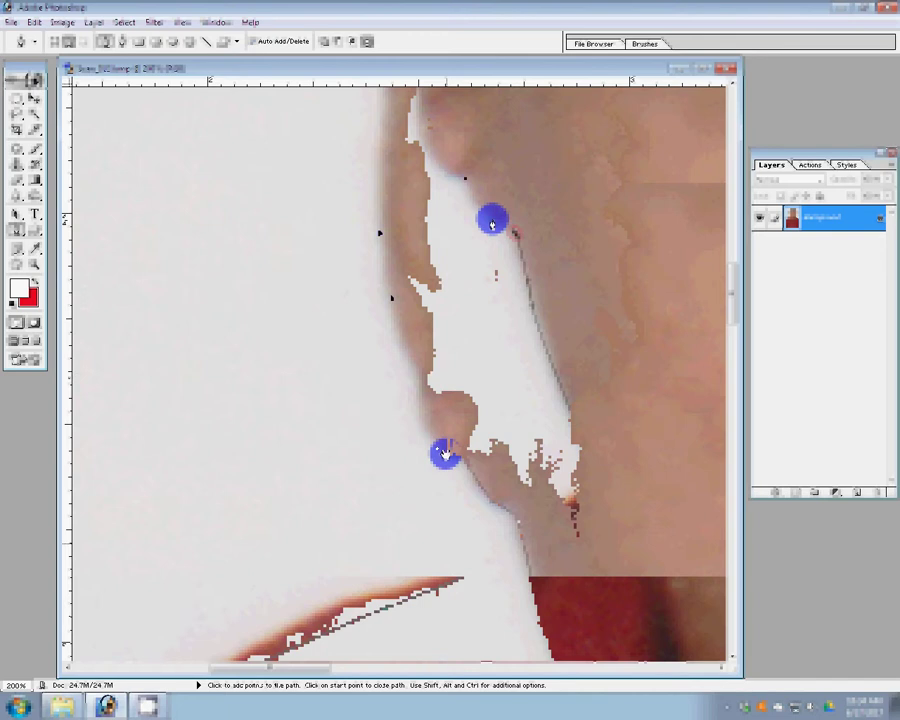
drag(311, 278, 355, 200)
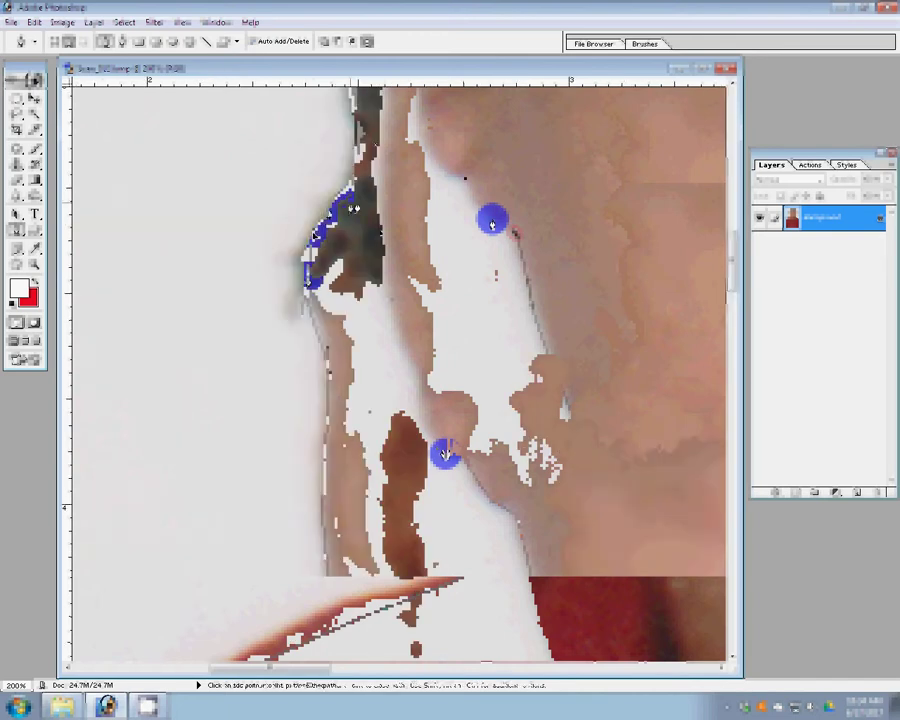
Step: Convert the outline path to a selection and copy the man onto his own layer
right_click(401, 210)
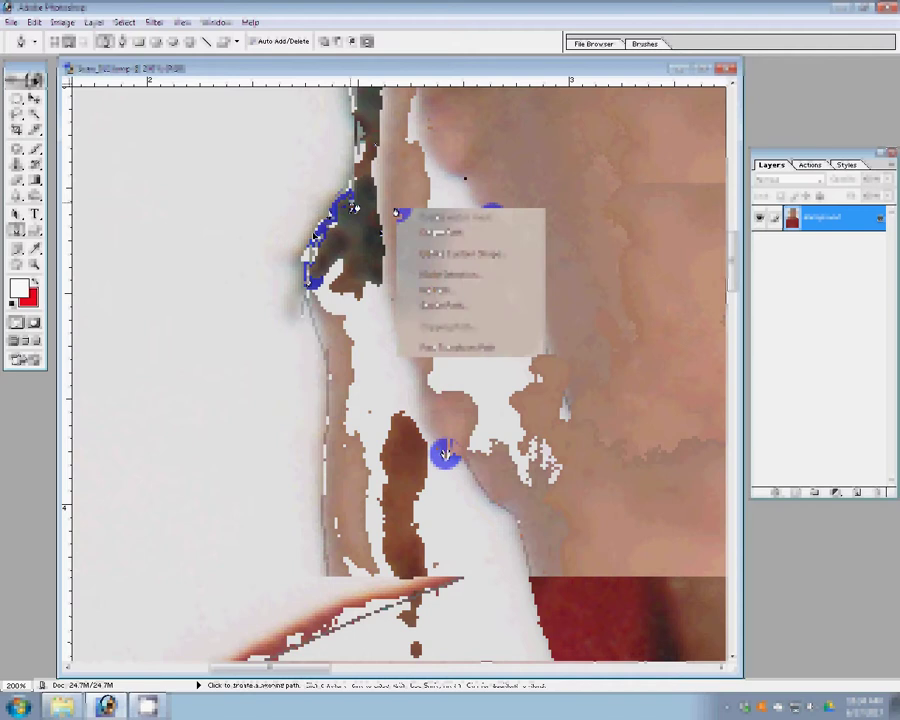
click(440, 274)
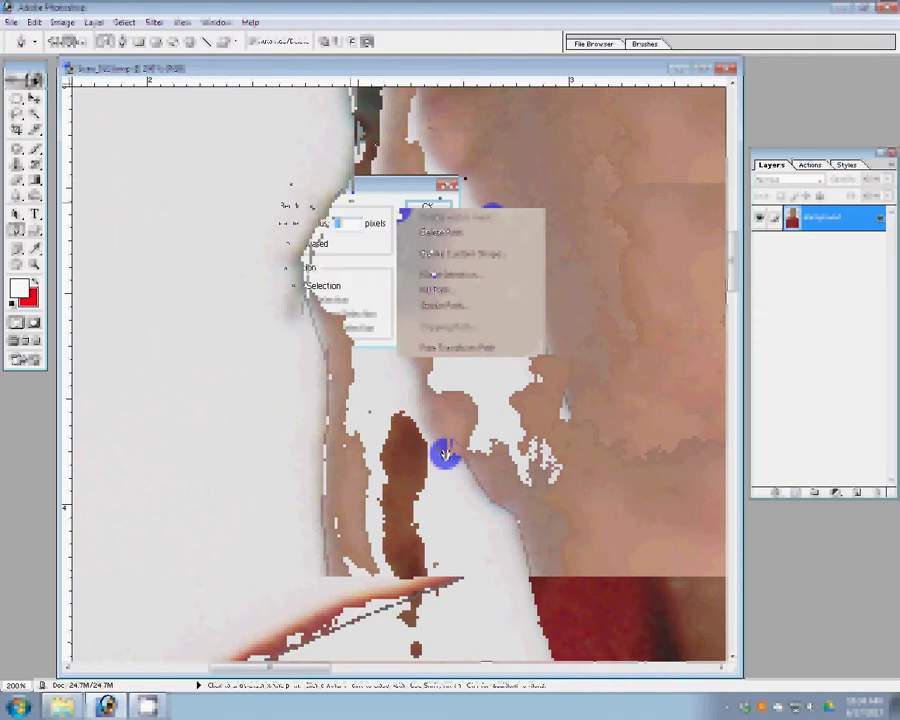
click(426, 206)
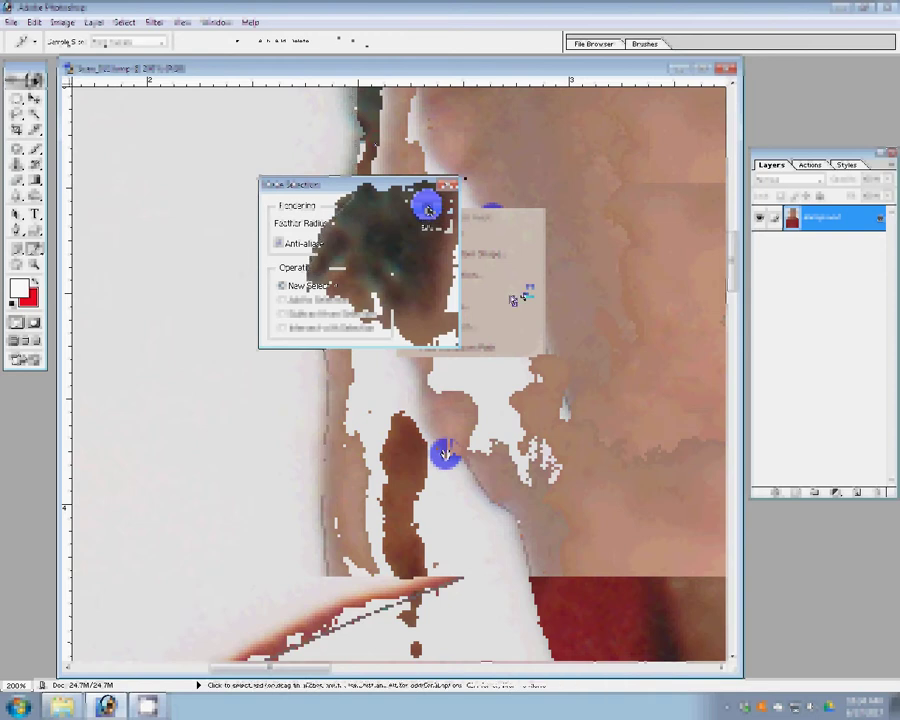
key(ctrl+j)
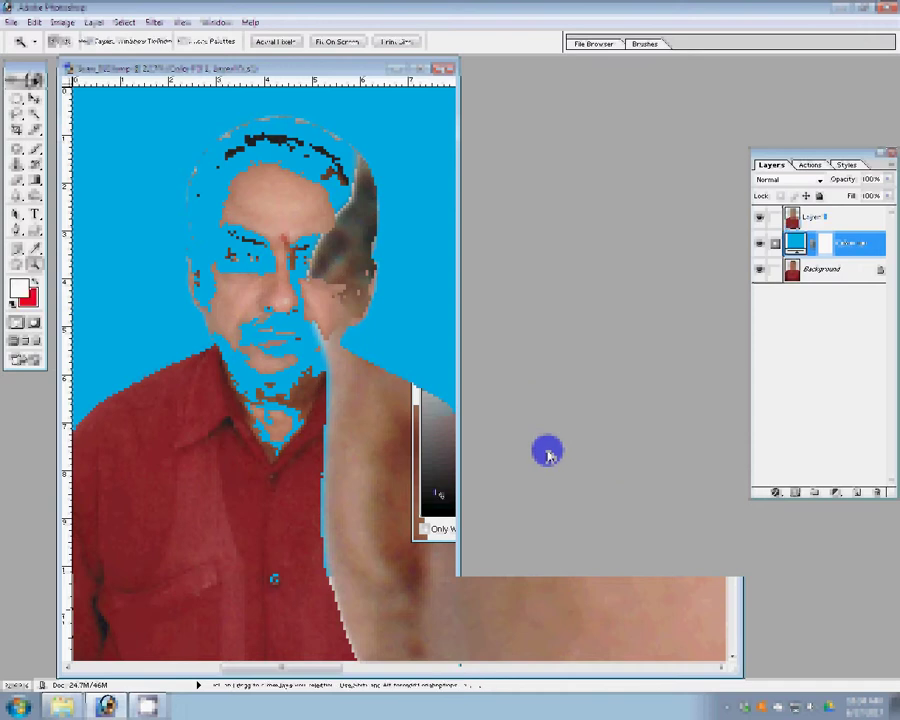
Step: Move up a layer, set up an enlarged Clone Stamp brush and reset default colours
key(v)
key(alt+bracketright)
key(s)
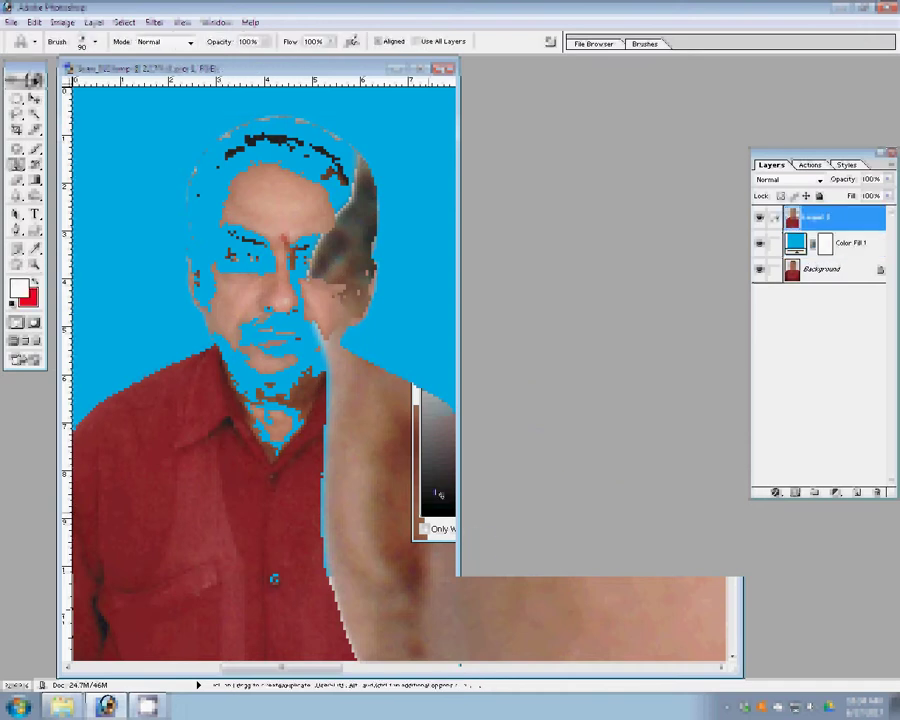
key(bracketright)
key(bracketright)
key(bracketright)
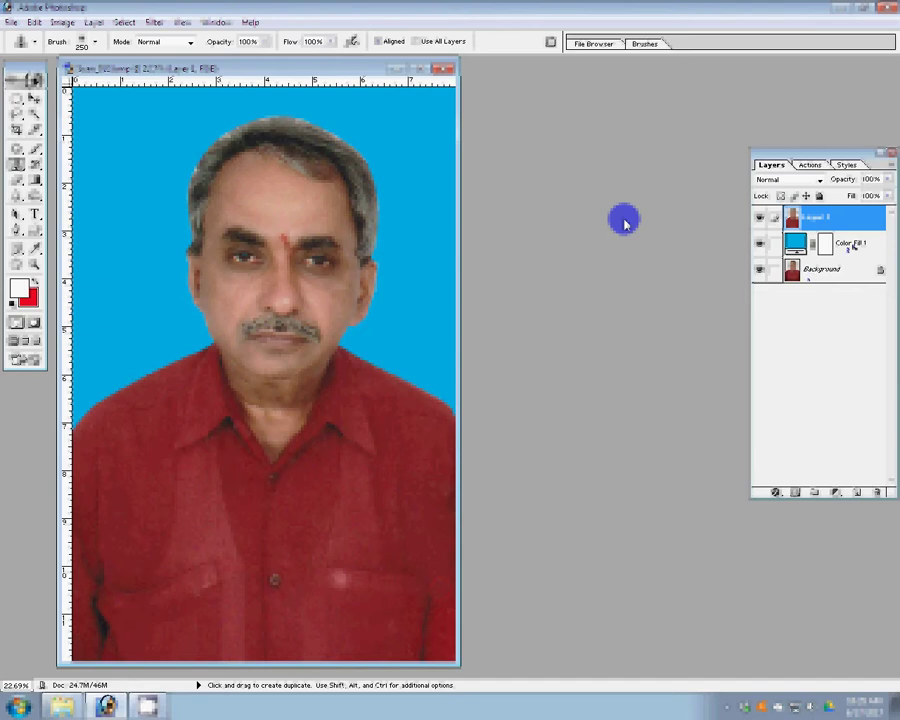
key(d)
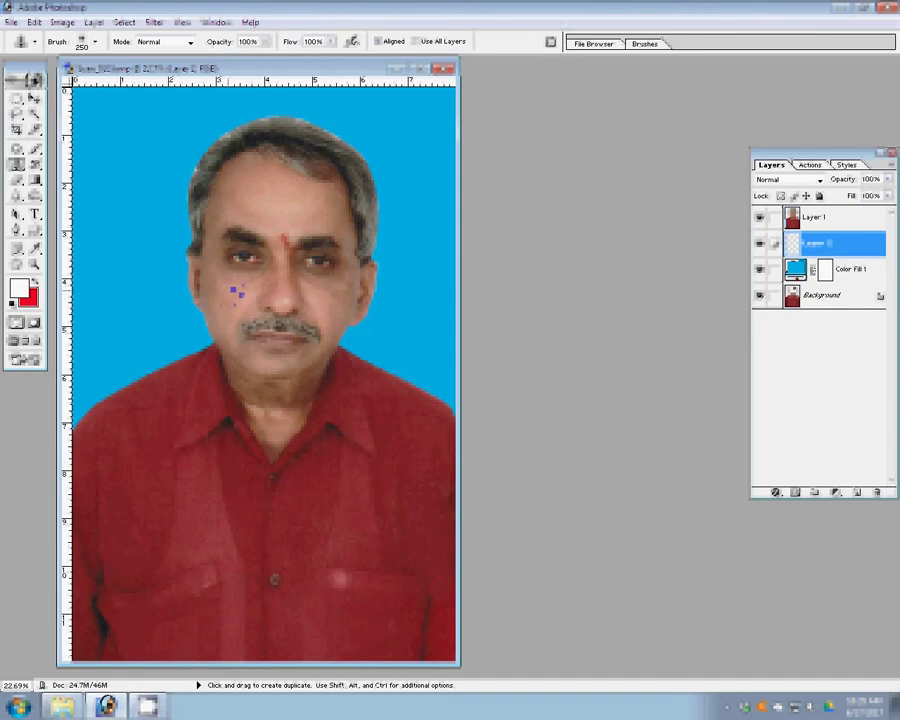
Step: Set up a yellow brush at 98% opacity and enlarge it to size 2000
key(b)
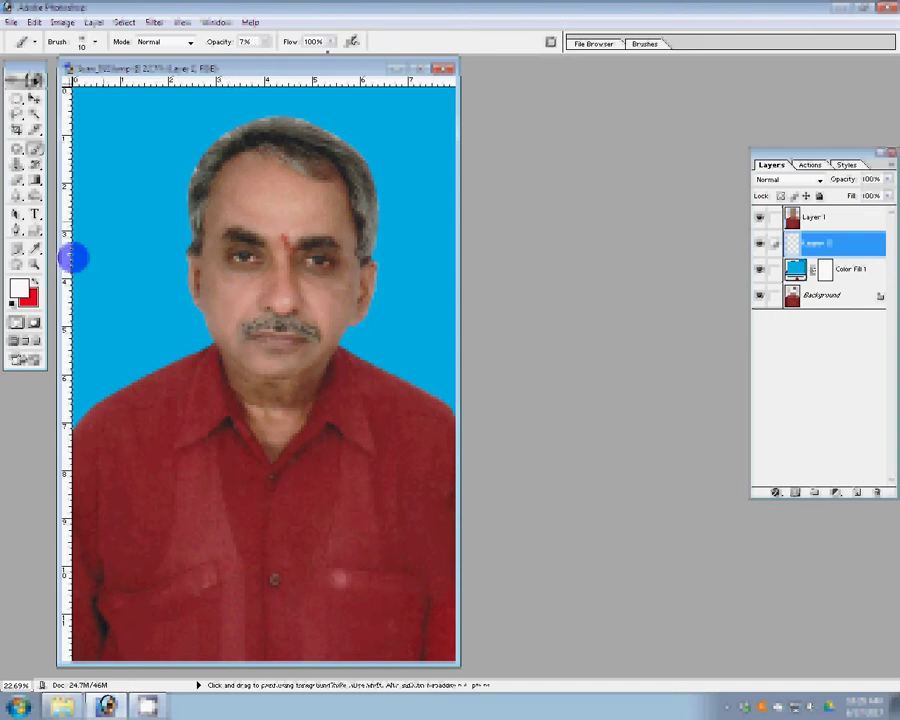
click(262, 42)
drag(267, 56, 328, 56)
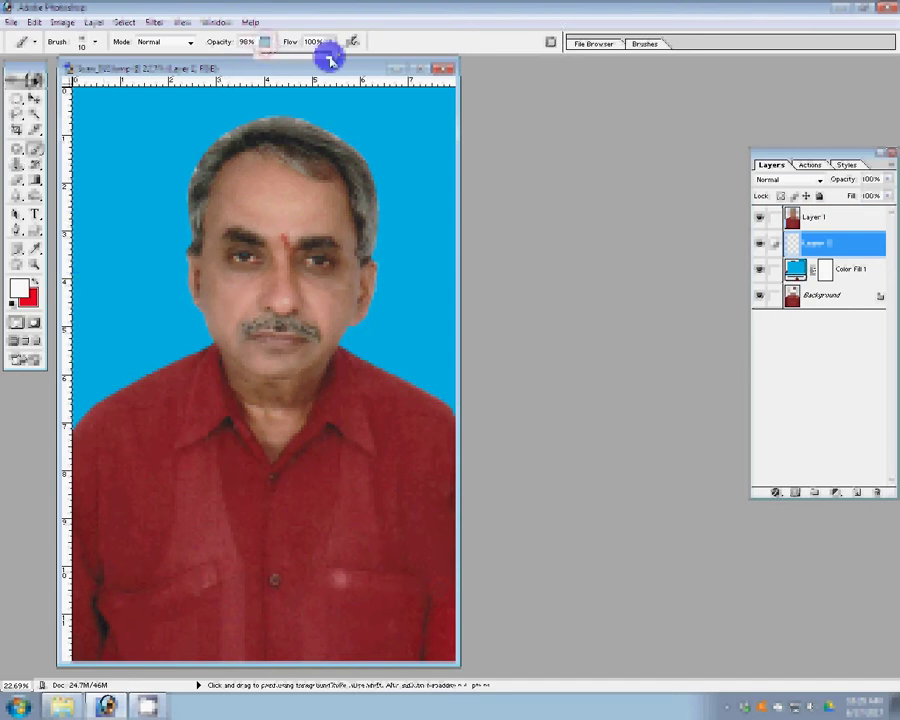
key(i)
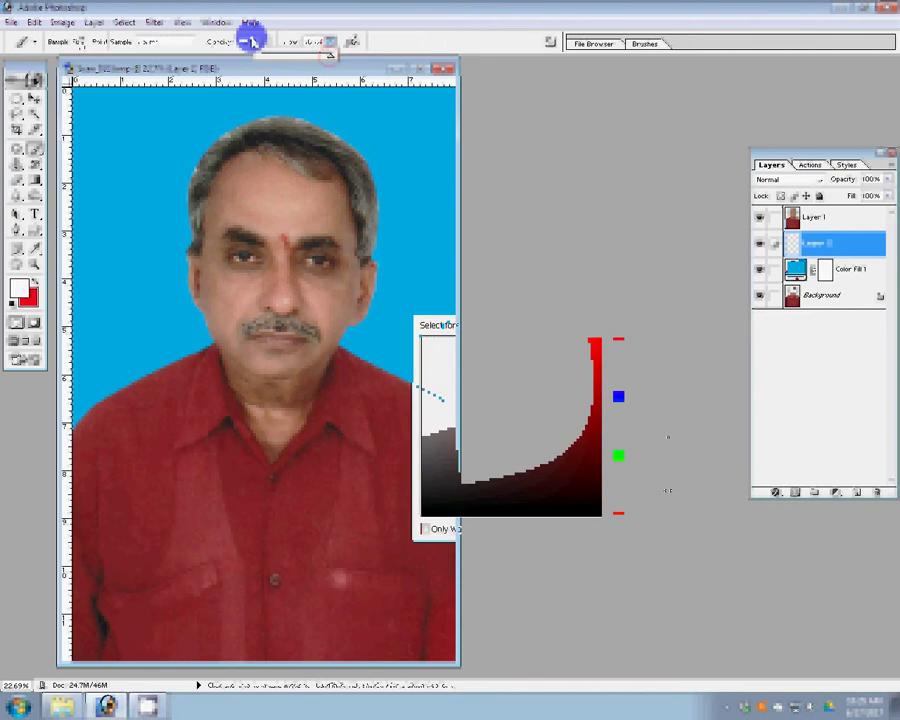
click(617, 486)
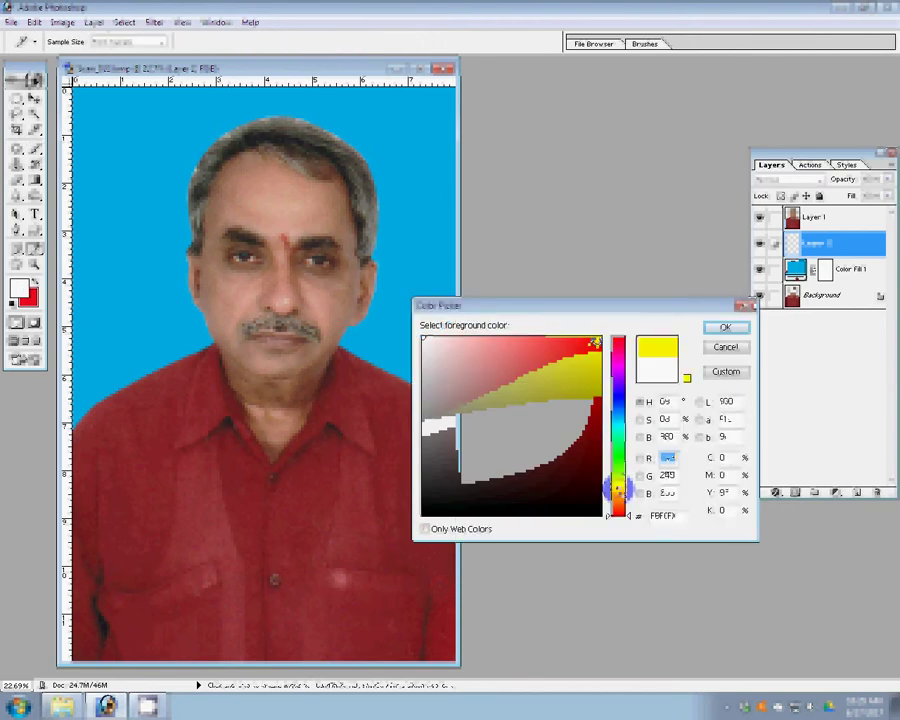
key(Return)
key(b)
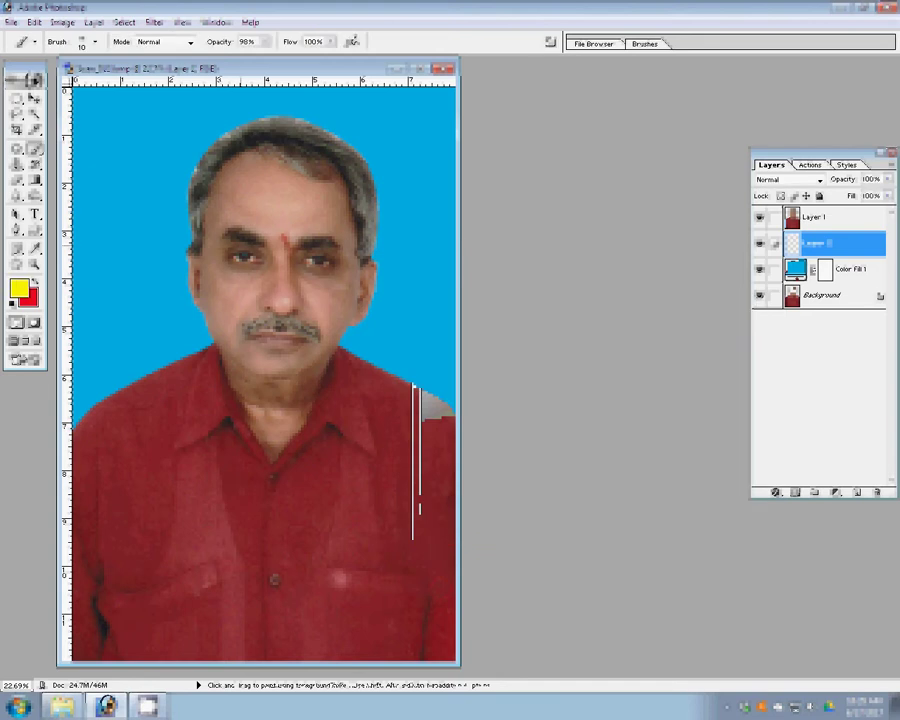
key(bracketright)
key(bracketright)
click(280, 268)
key(bracketright)
key(bracketright)
key(bracketright)
key(bracketright)
key(bracketright)
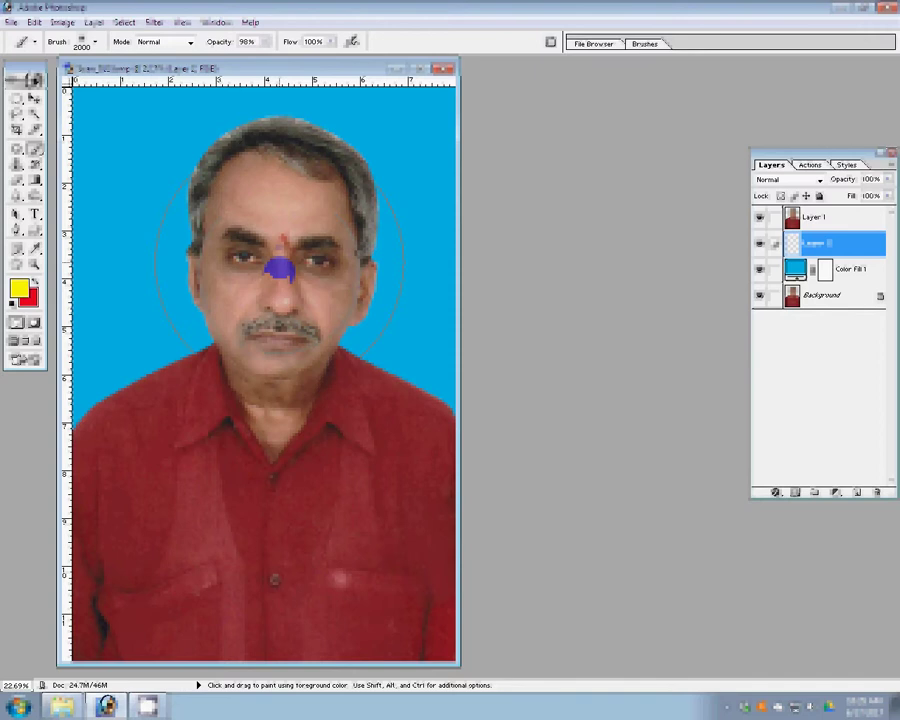
Step: Paint a yellow glow behind the head with the 2000 px brush, then fade its layer to 77% opacity
click(418, 220)
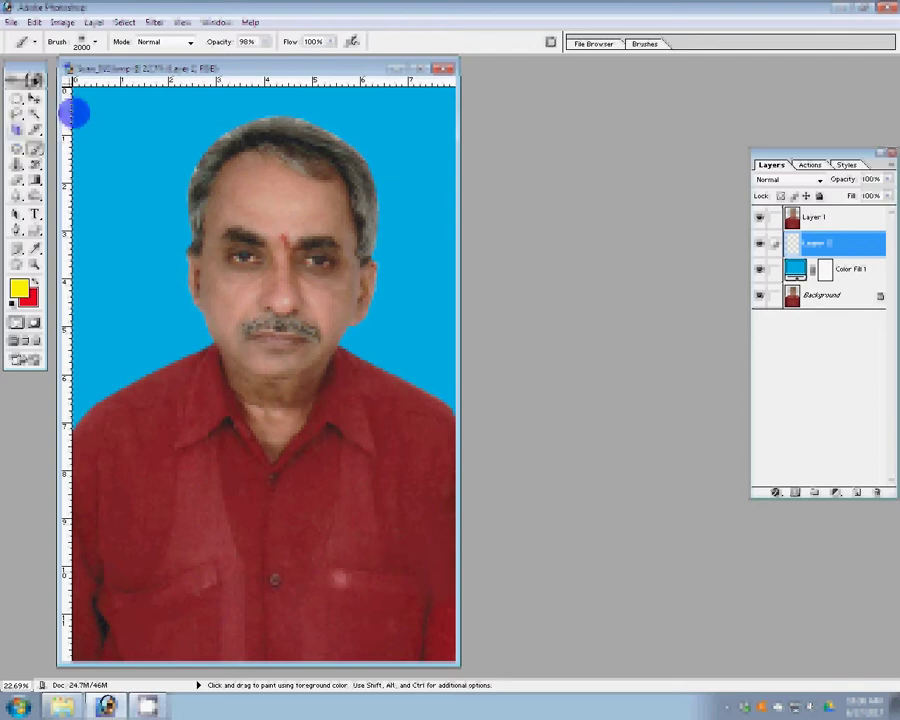
click(170, 114)
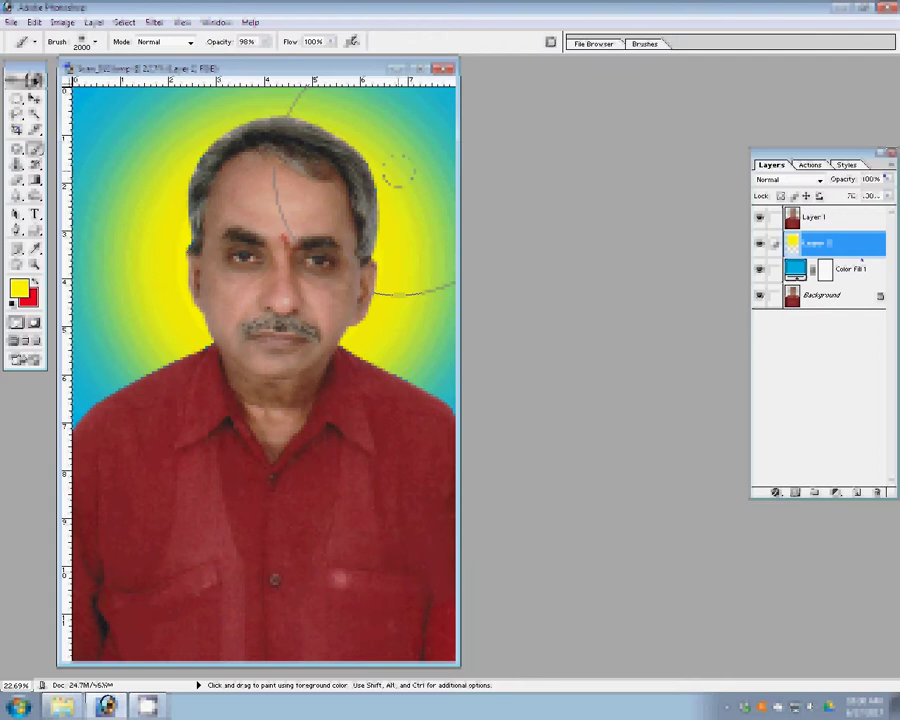
drag(885, 179, 872, 201)
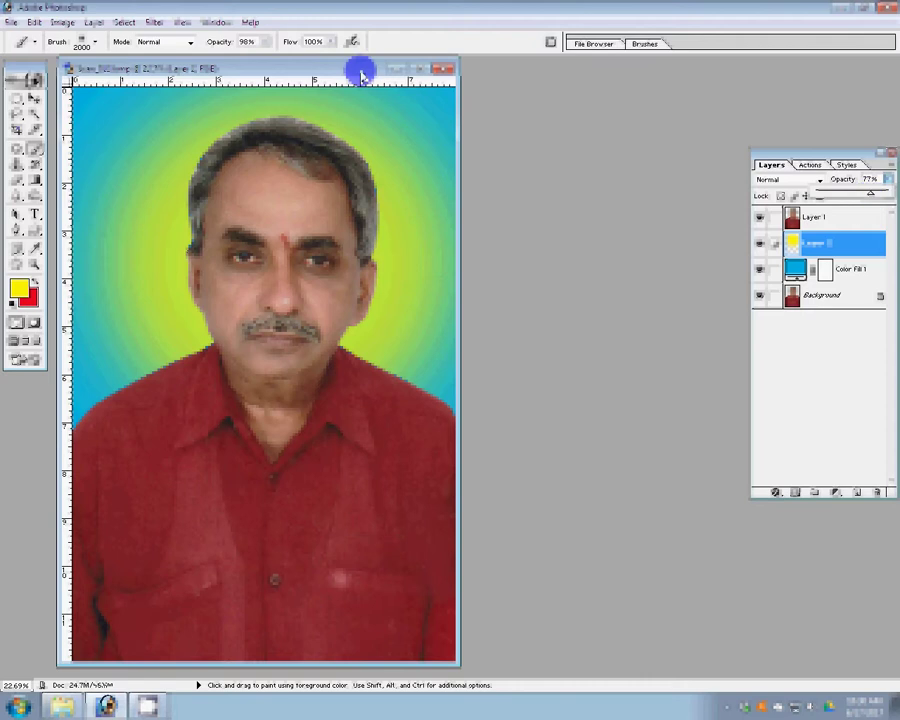
click(420, 225)
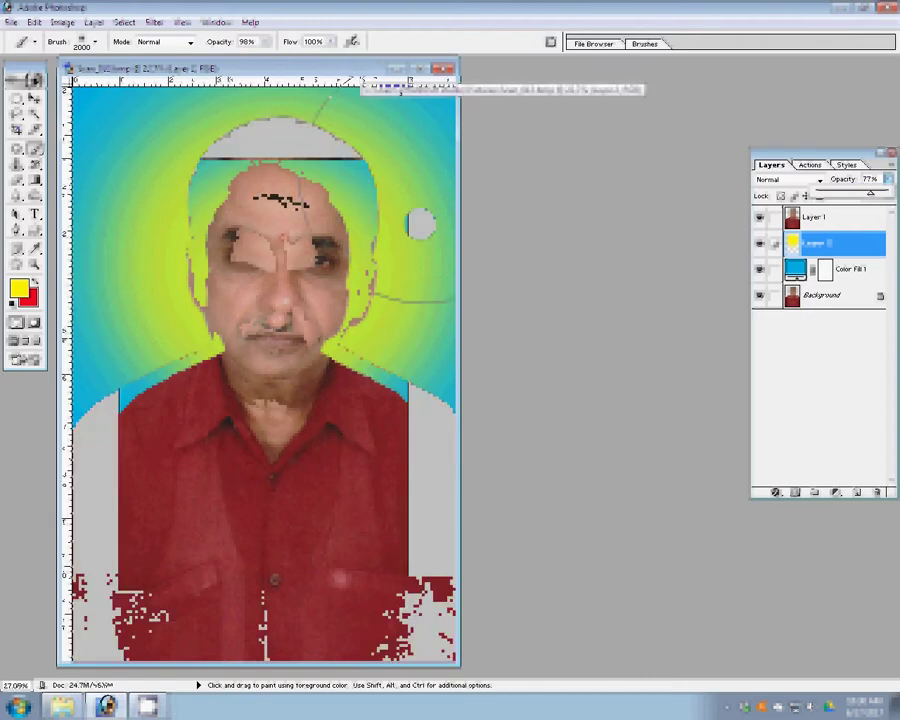
Step: Switch to the Rectangular Marquee tool from the selection tools flyout
click(27, 115)
click(17, 105)
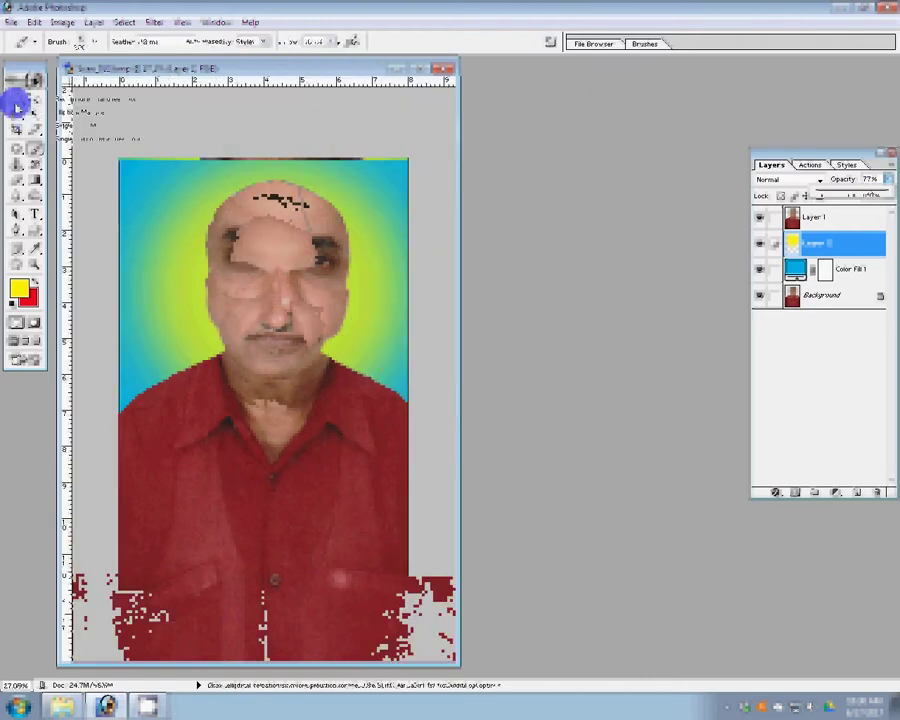
click(75, 97)
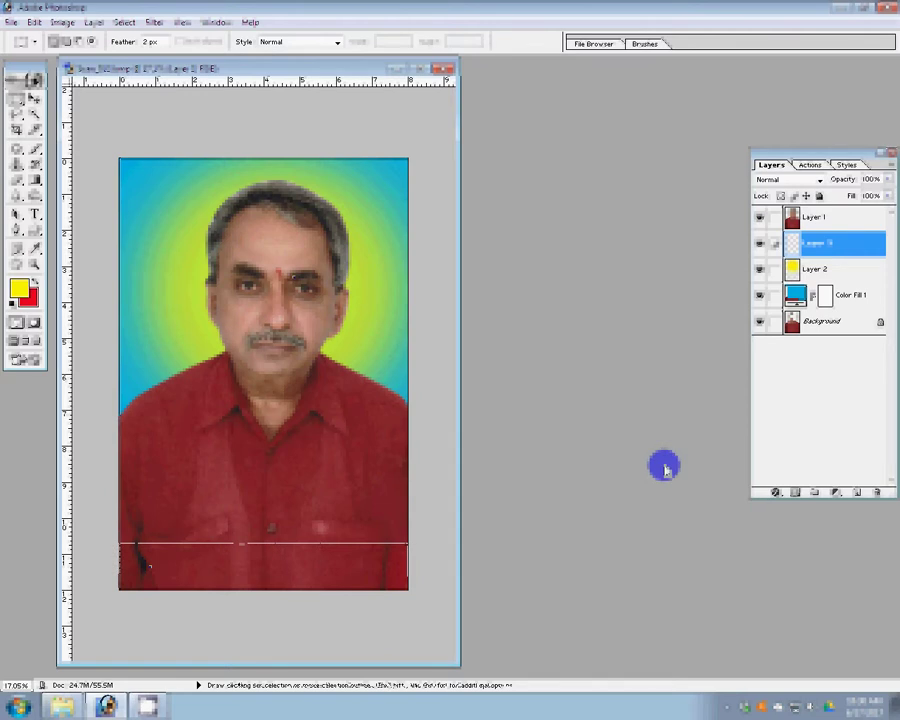
Step: Add a Color Fill layer in near-white FBFBF5 for the bottom band
click(847, 494)
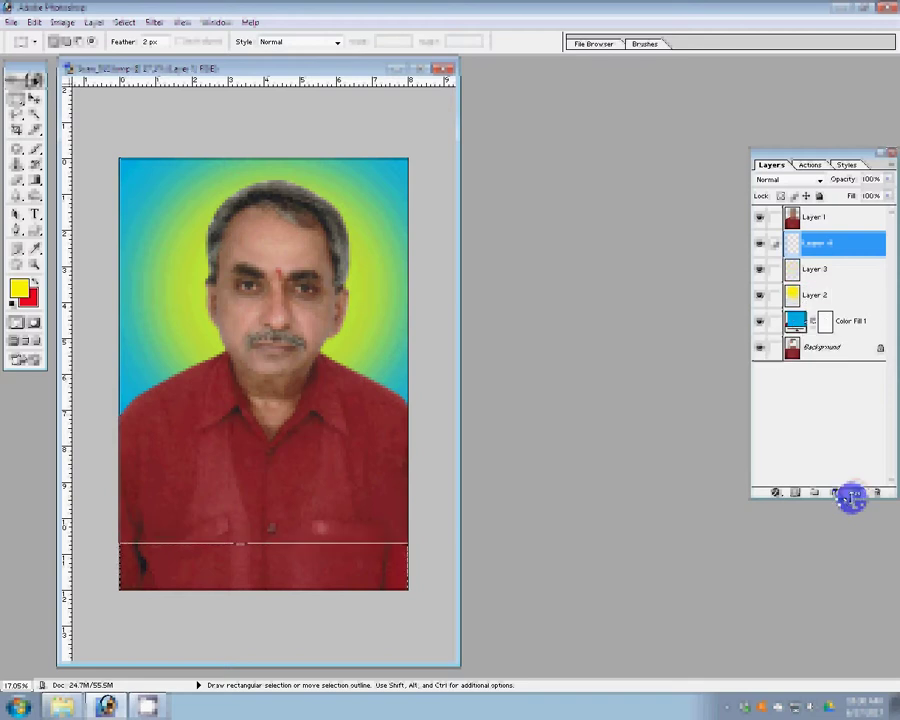
click(850, 497)
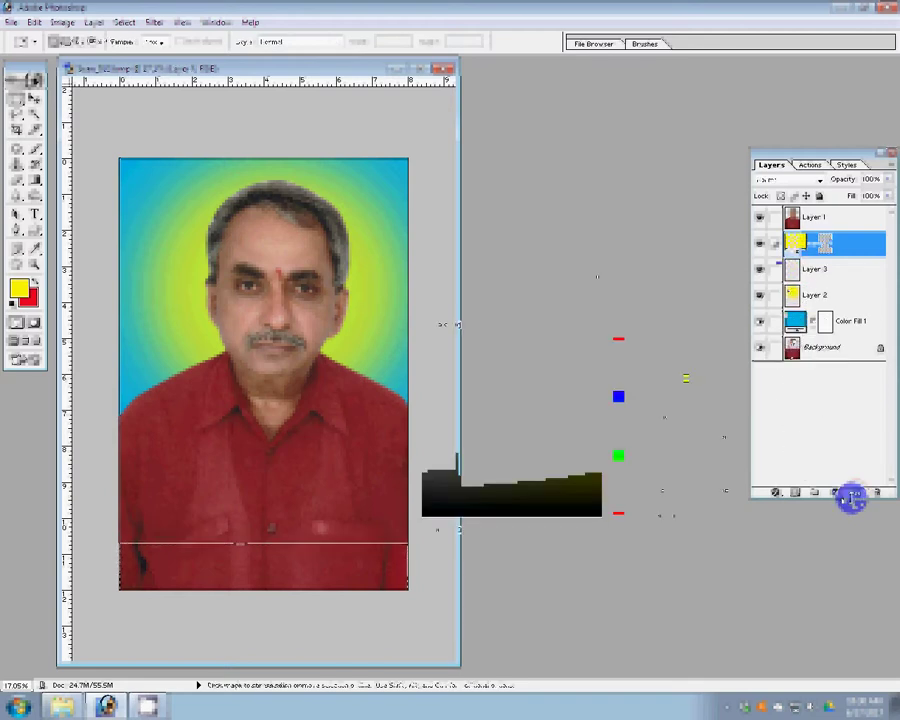
click(425, 342)
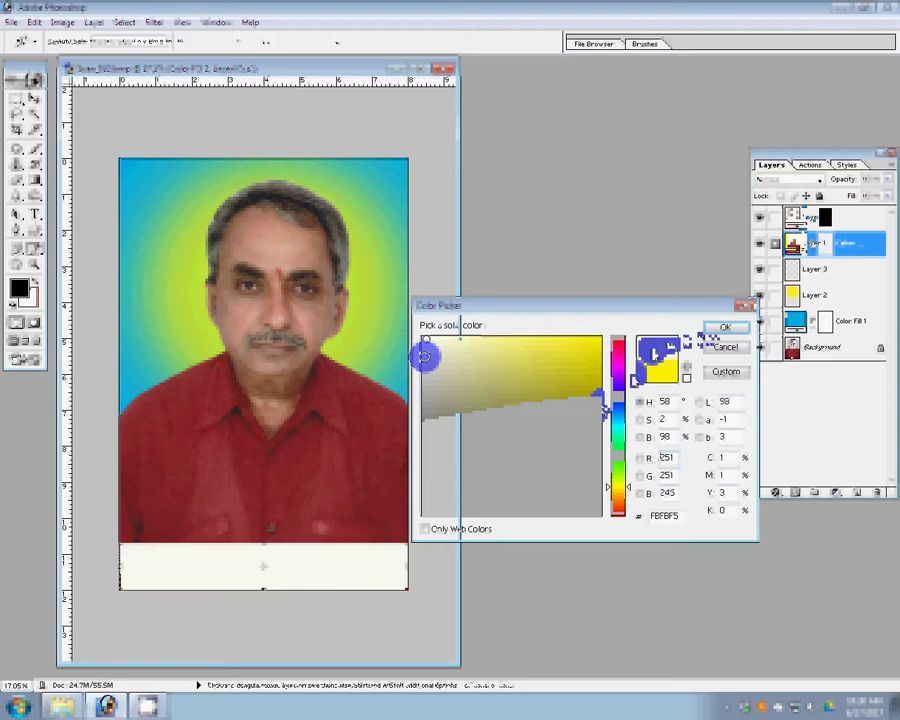
key(Return)
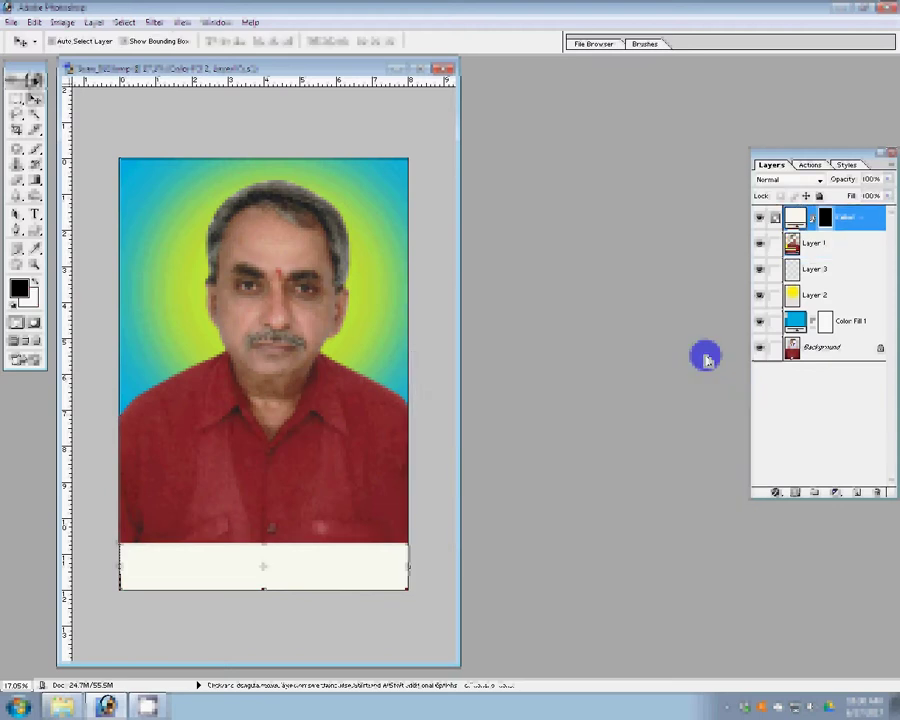
Step: Try several blend modes on the FBFBF5 band before settling back on Normal
click(795, 181)
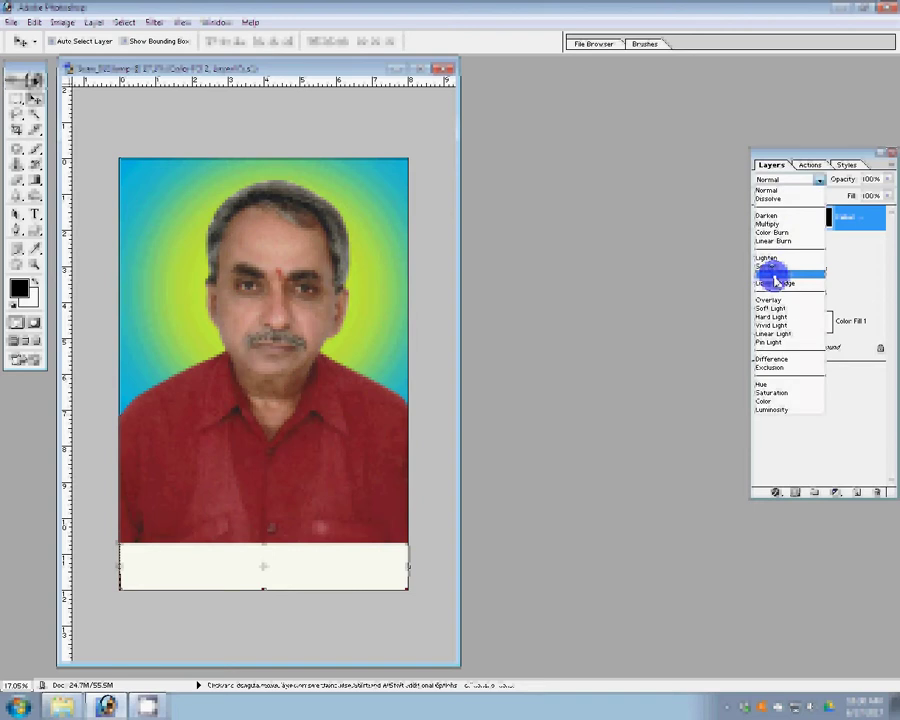
click(780, 273)
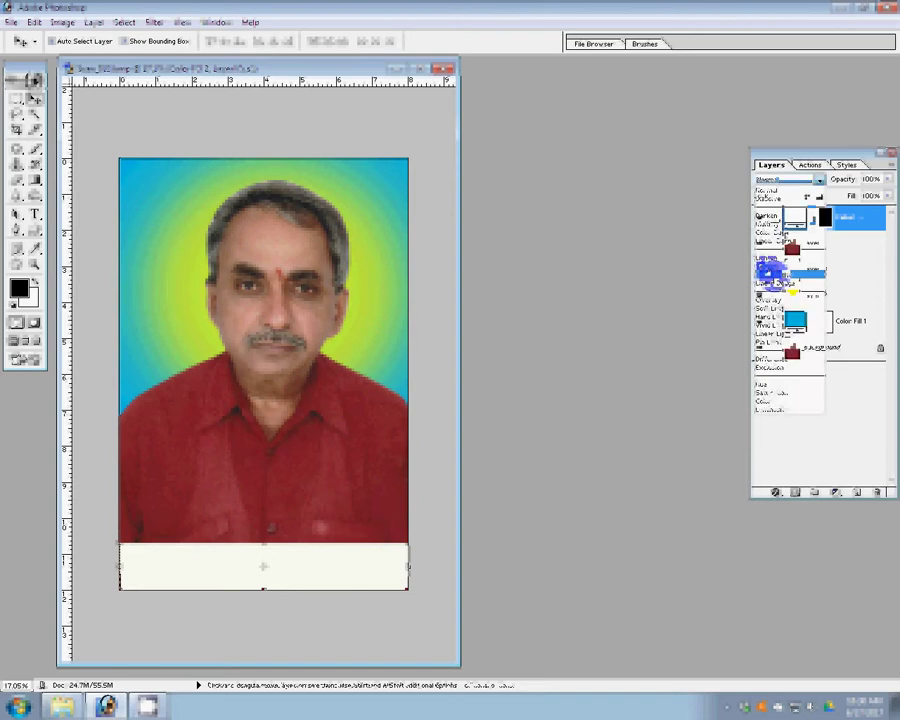
click(782, 181)
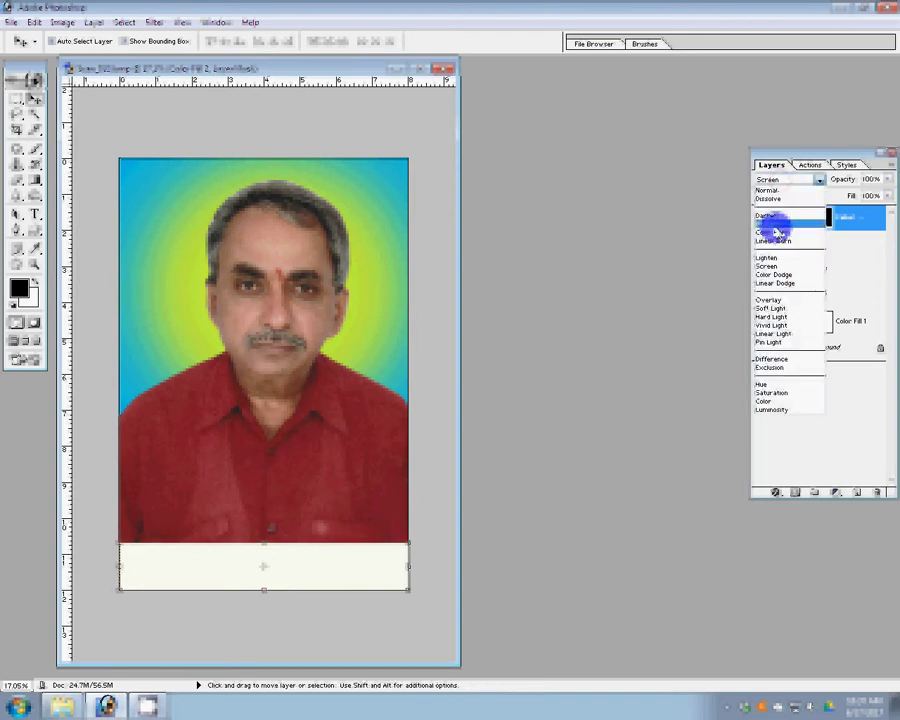
click(776, 229)
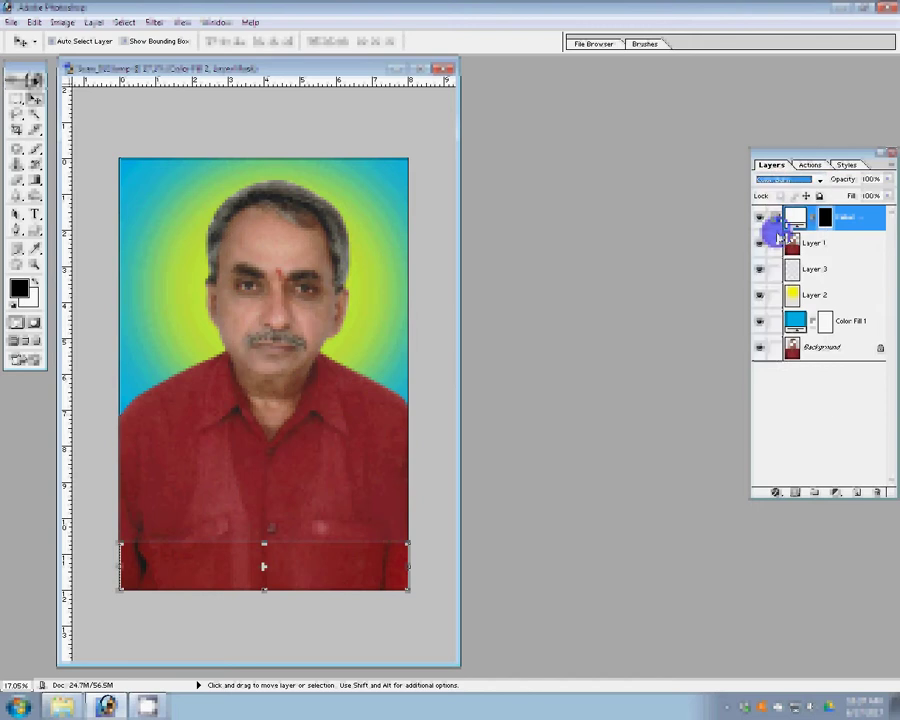
click(782, 181)
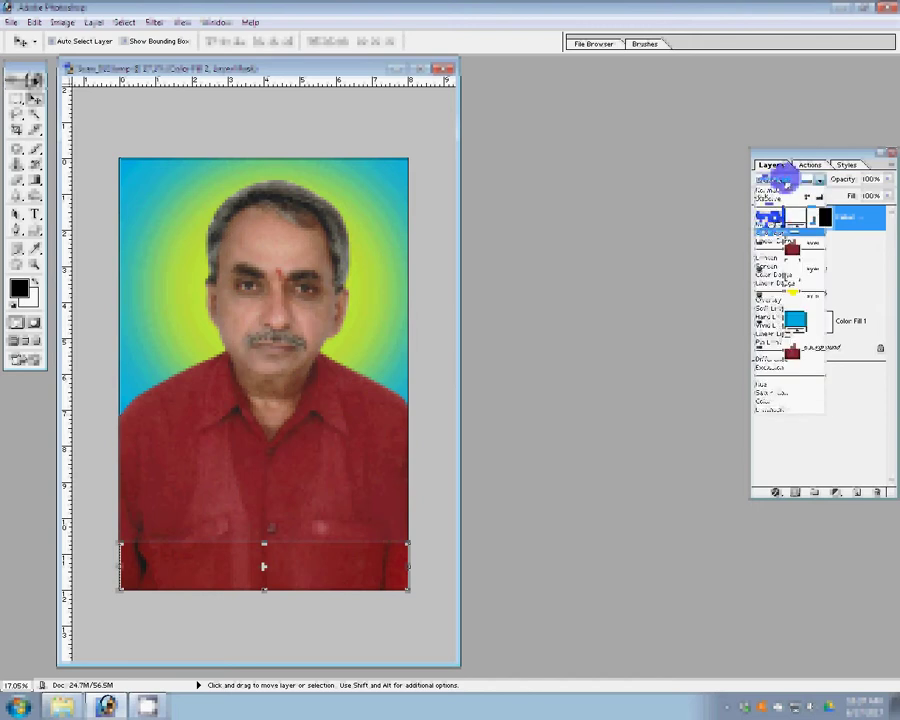
click(775, 200)
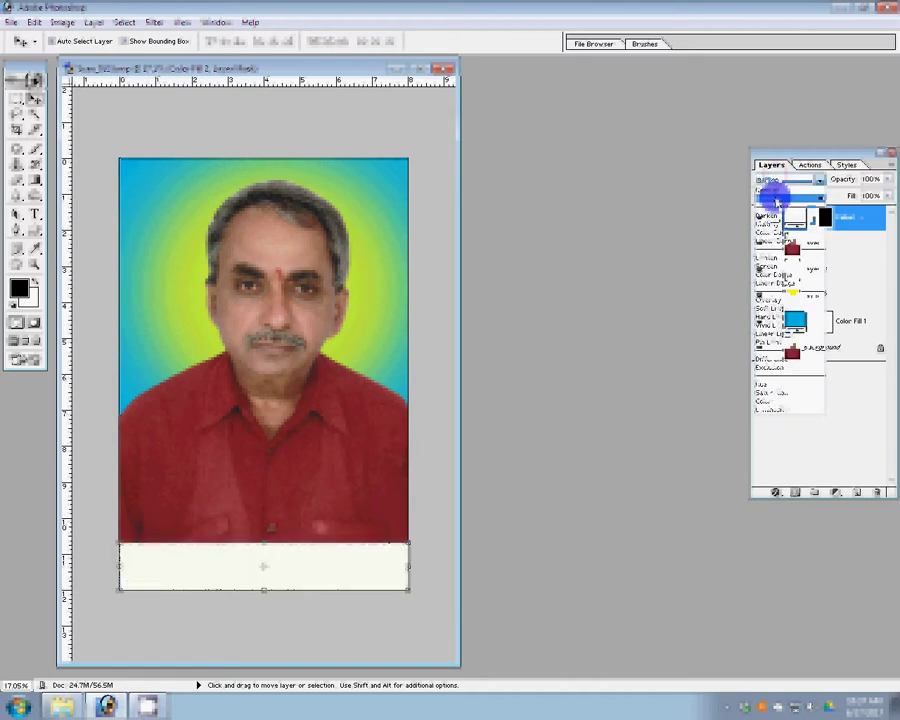
click(790, 178)
click(790, 178)
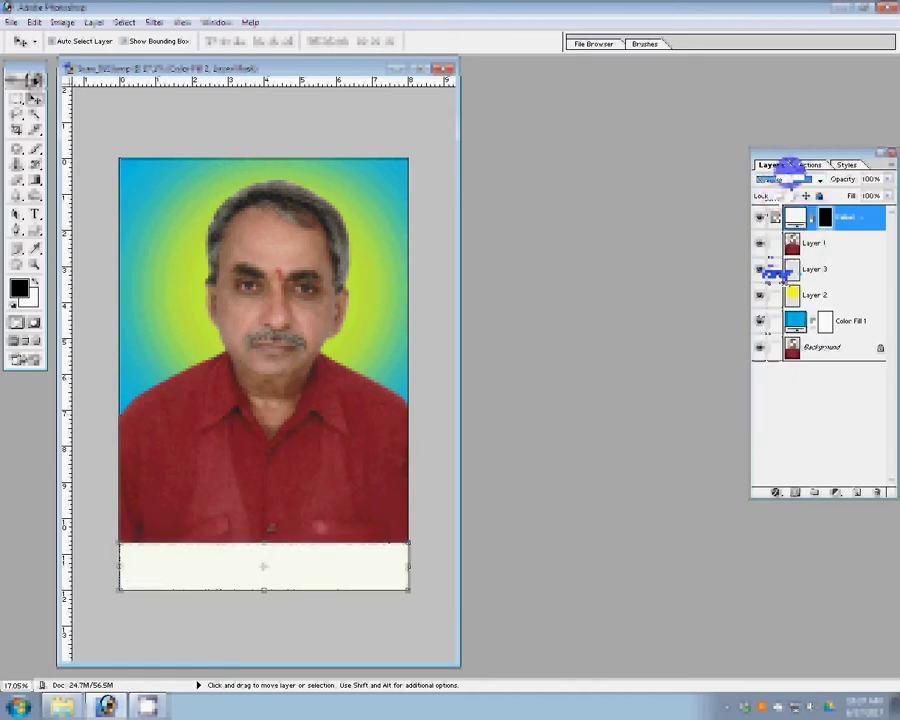
click(795, 182)
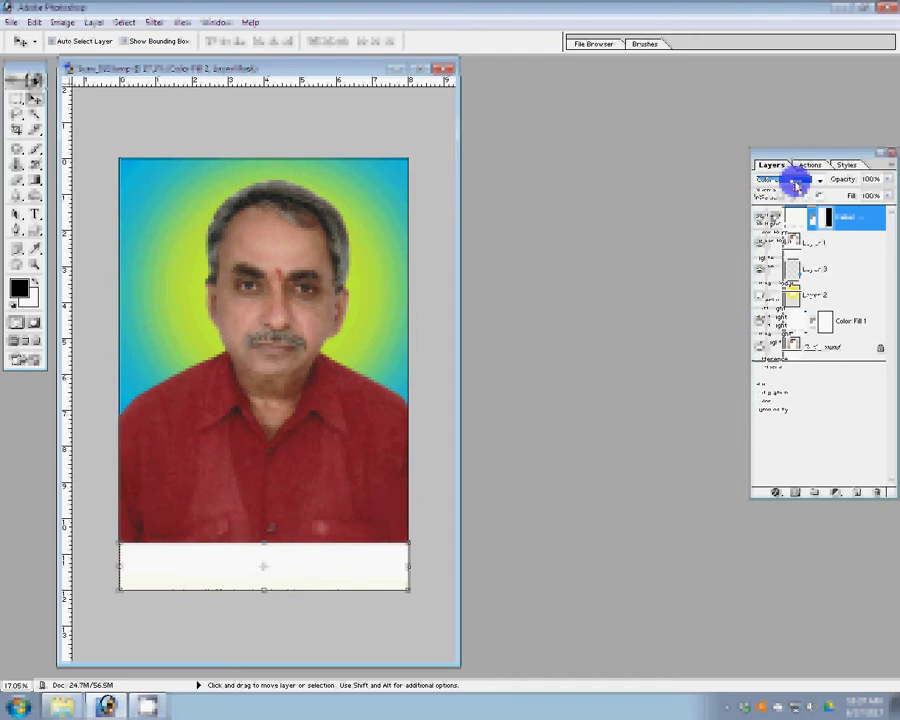
click(763, 297)
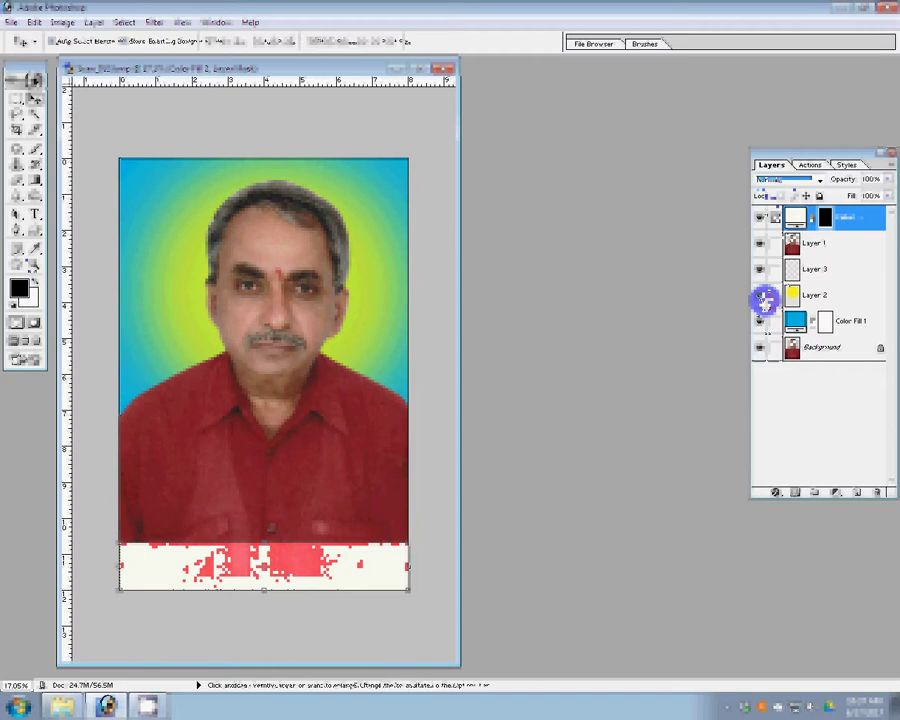
key(z)
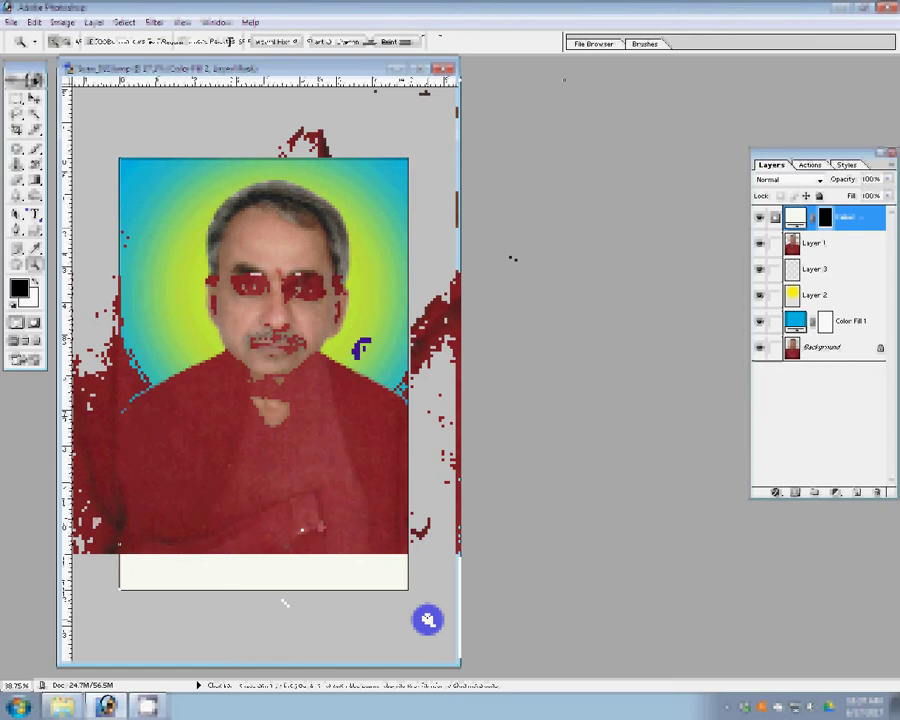
Step: Choose the Type tool with the Nudi 17 e Kannada font
key(t)
click(150, 42)
scroll(166, 114, down, 5)
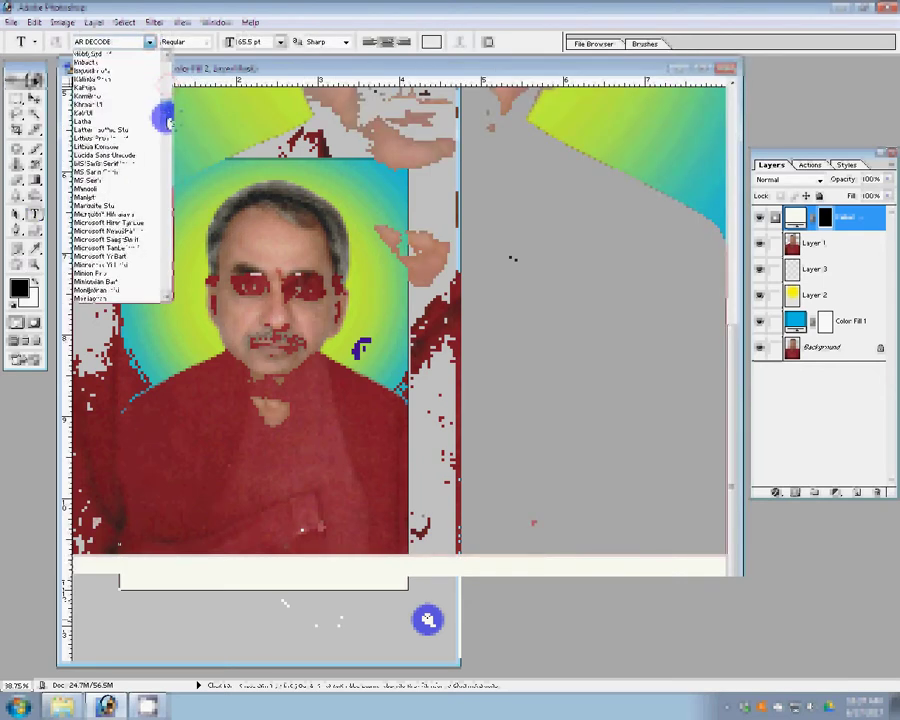
scroll(166, 118, down, 5)
scroll(170, 145, down, 3)
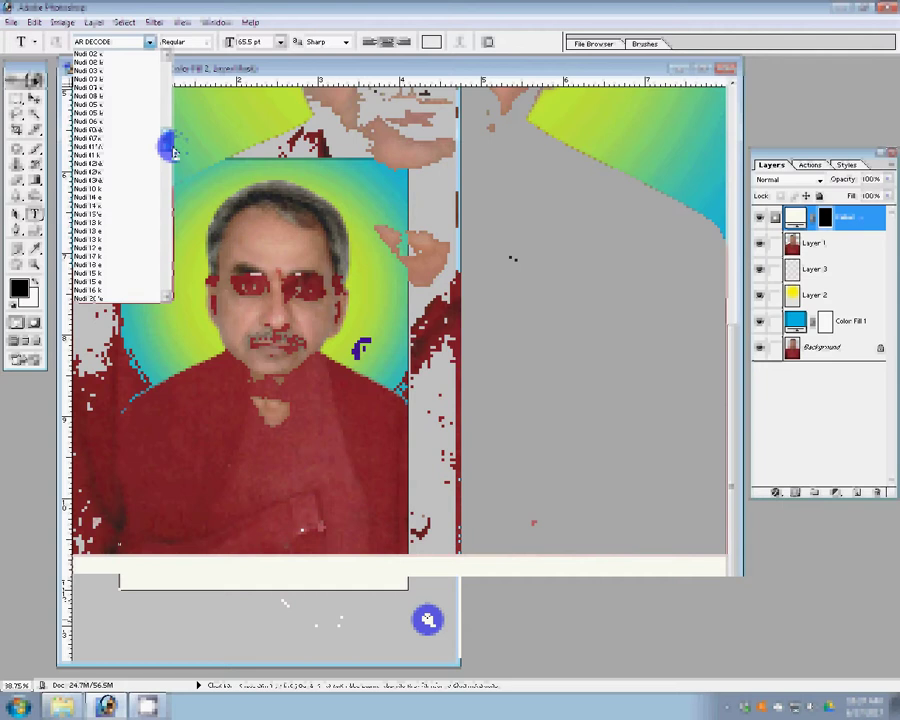
scroll(172, 152, down, 1)
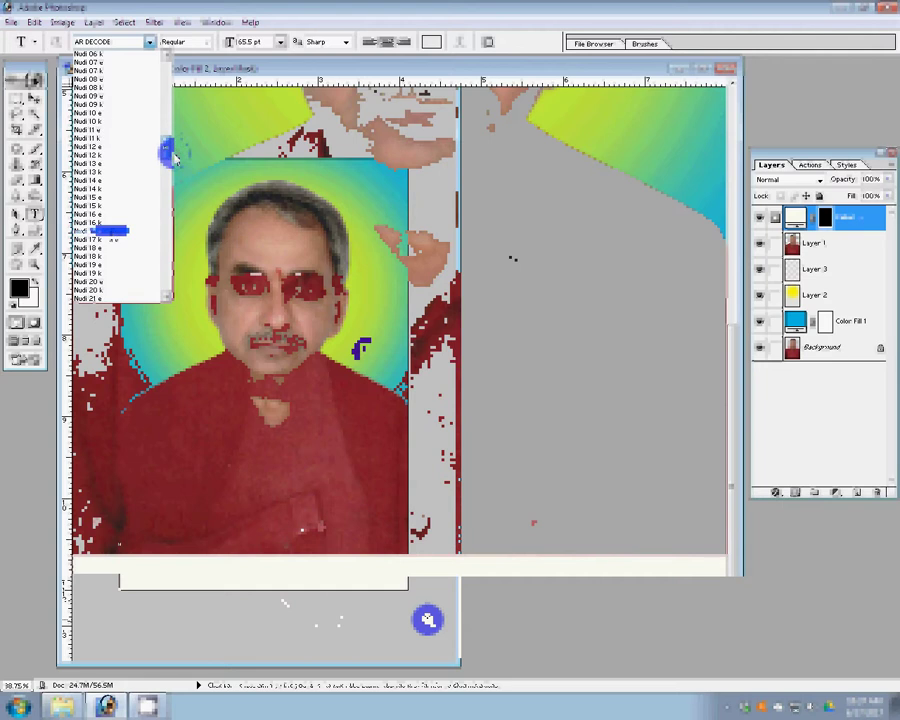
key(Return)
Step: Type the person's name as a Kannada caption in the bottom band and commit it
click(202, 567)
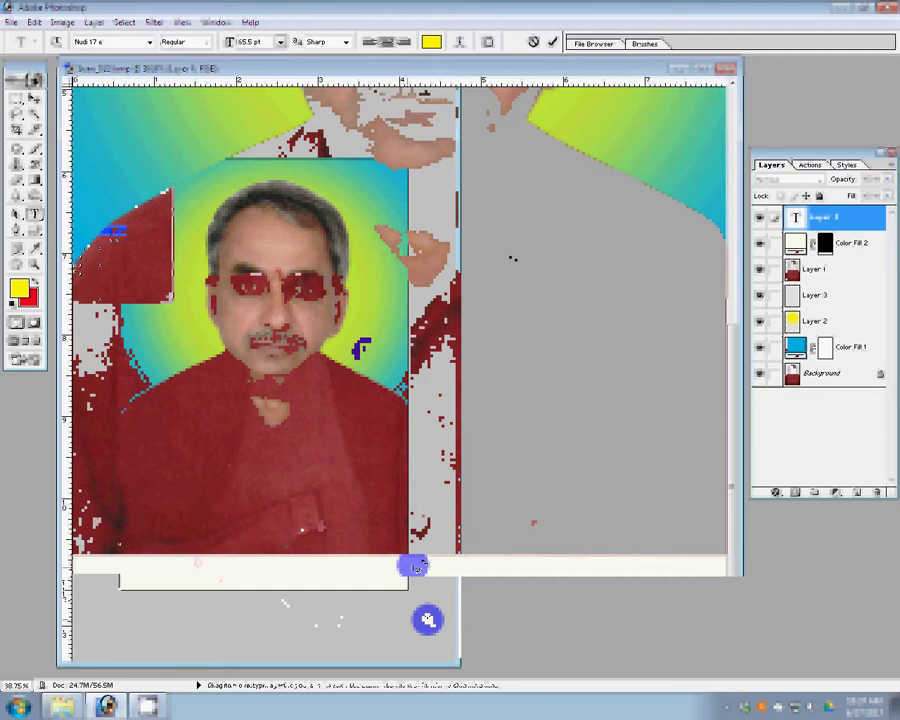
text(na)
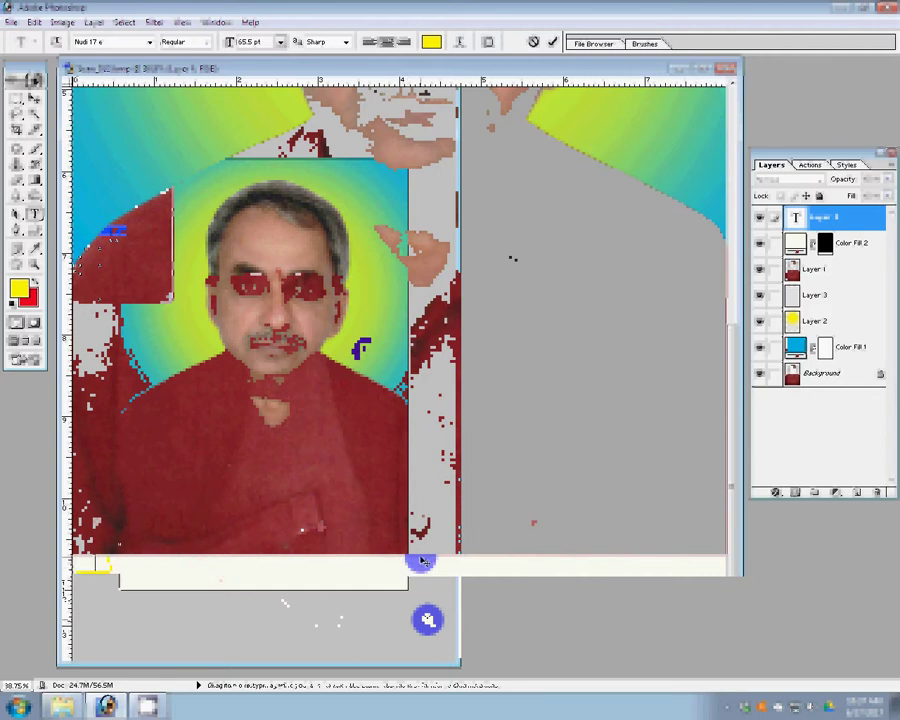
text(ma)
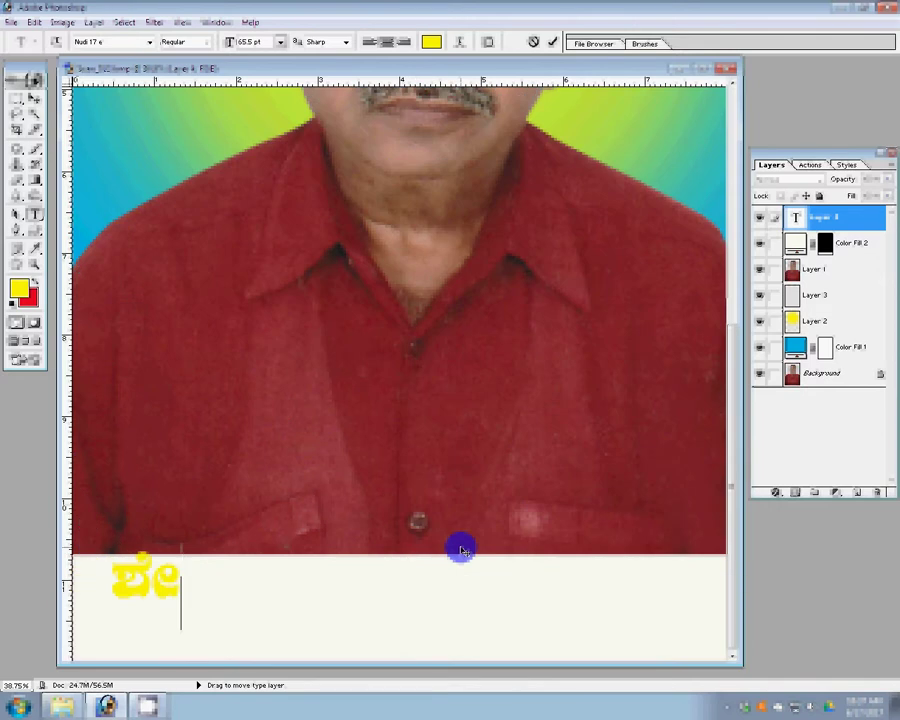
text(Ra)
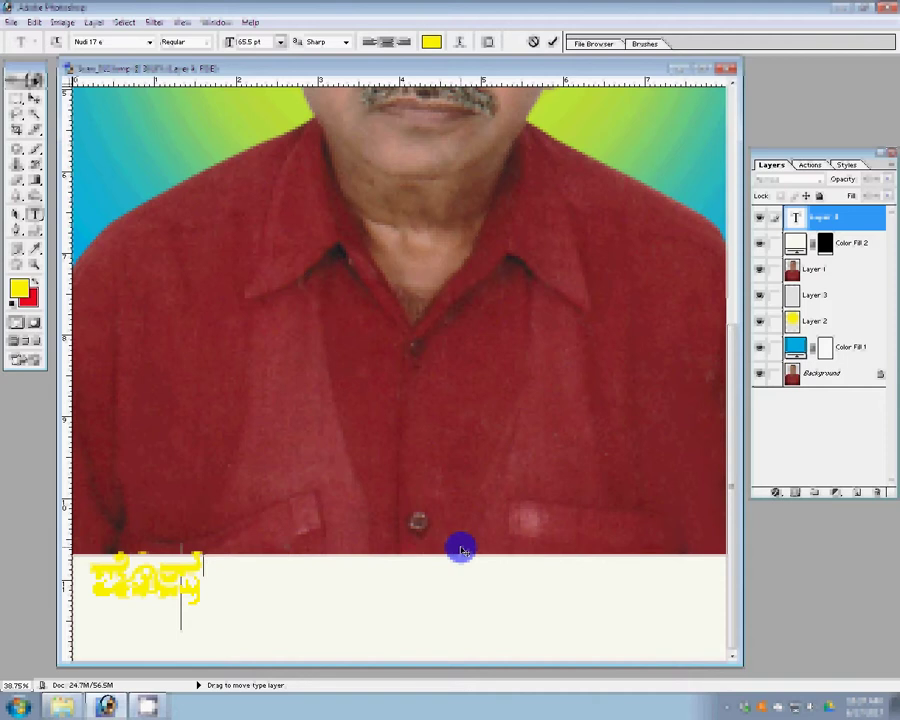
text(vaN)
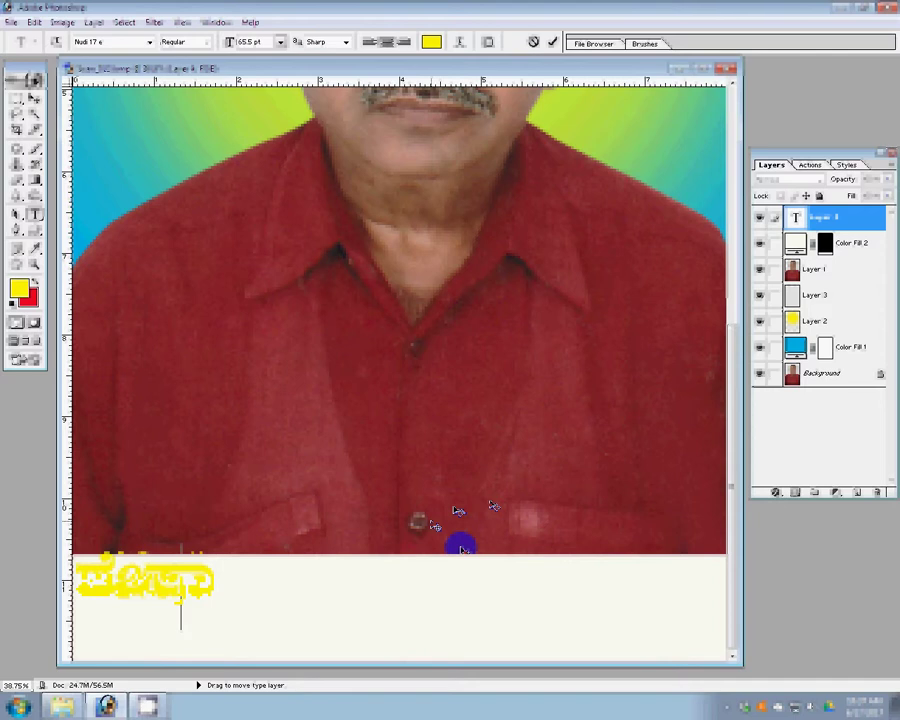
text(ga)
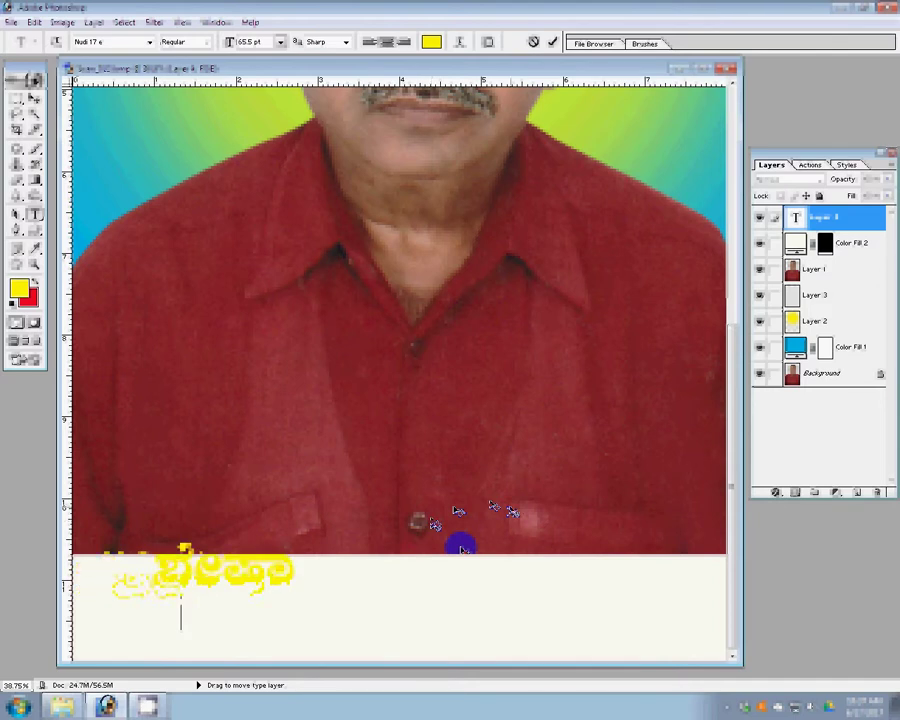
key(shift+Left)
key(shift+Left)
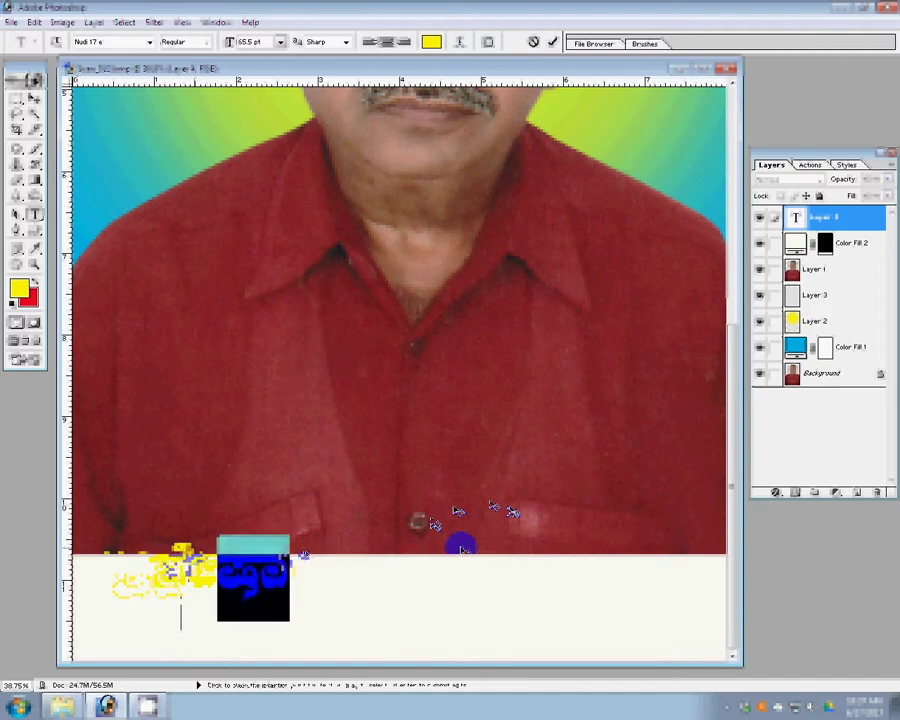
key(shift+Left)
key(shift+Left)
key(shift+Left)
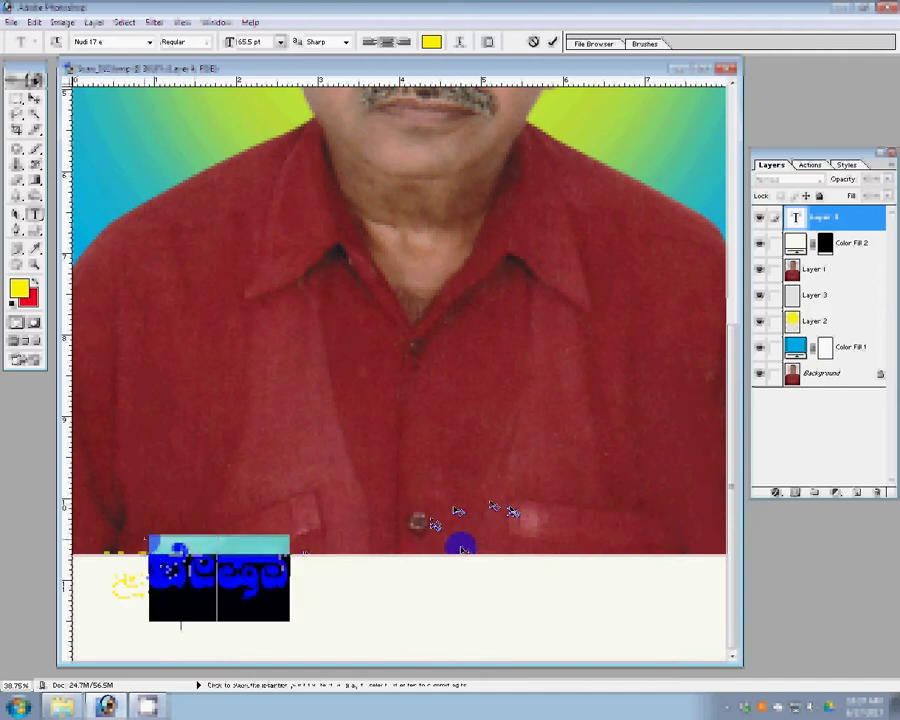
drag(461, 545, 144, 540)
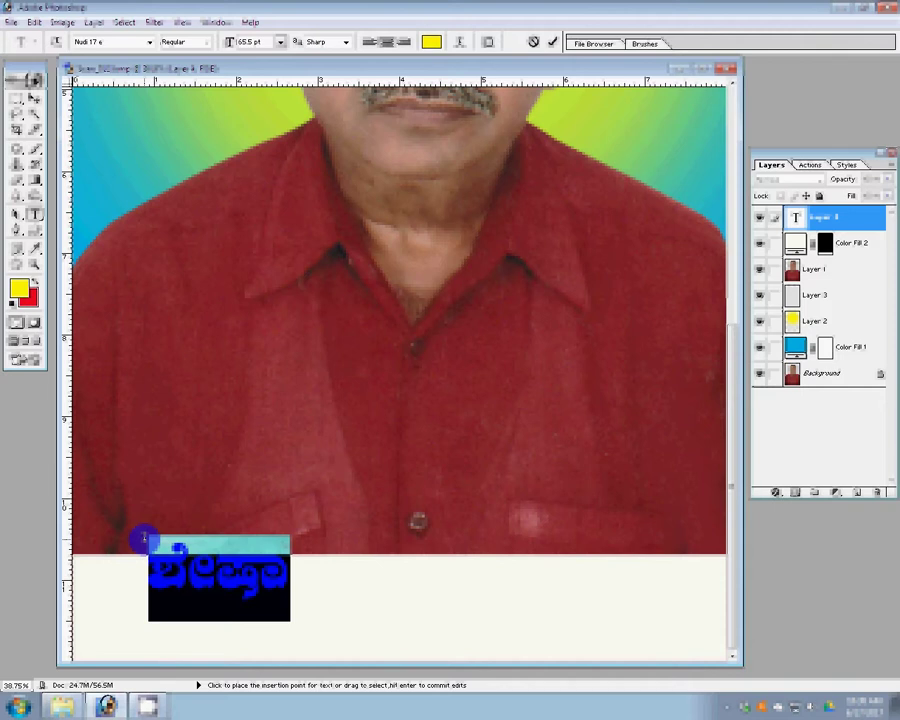
text(S)
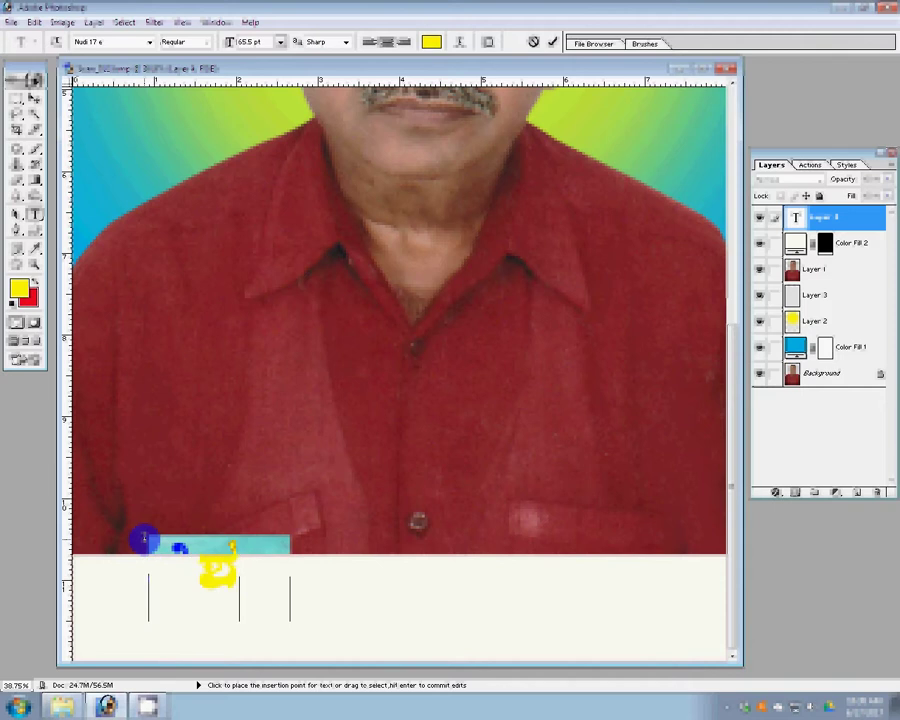
text(ka)
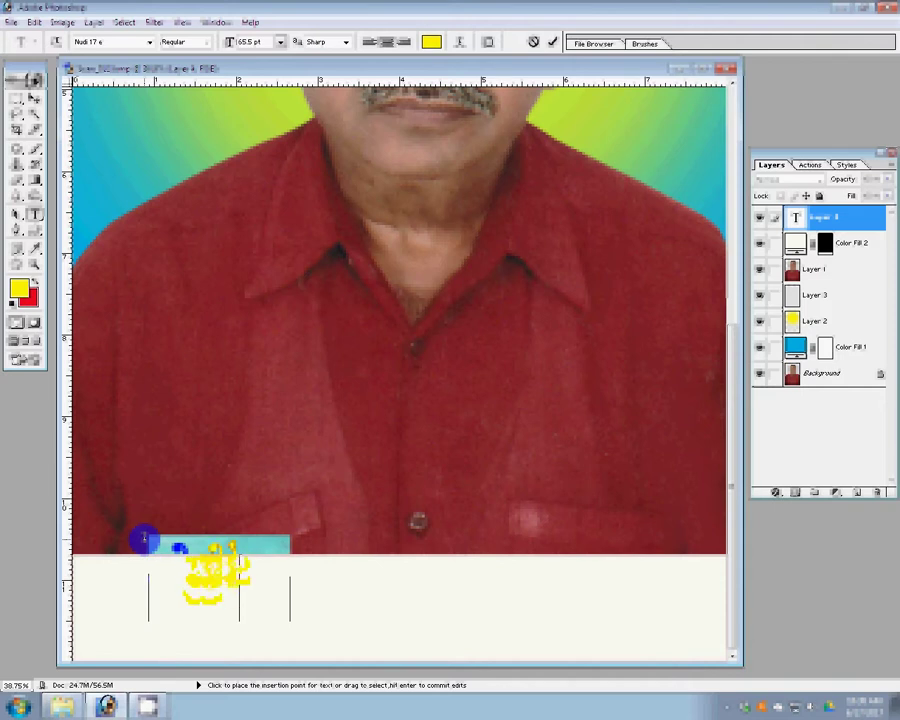
text(eq)
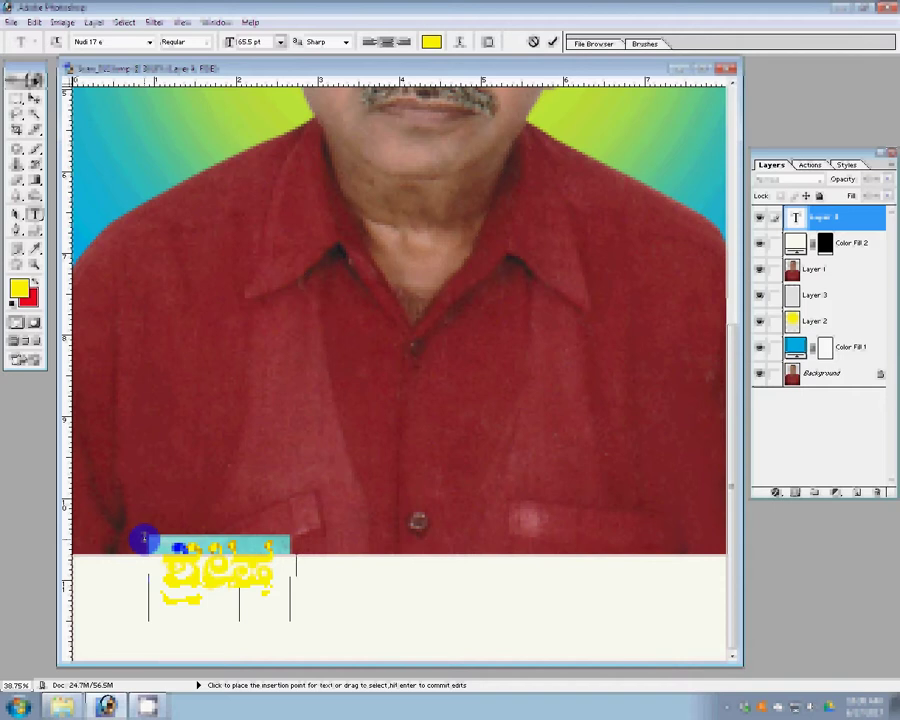
text(ar)
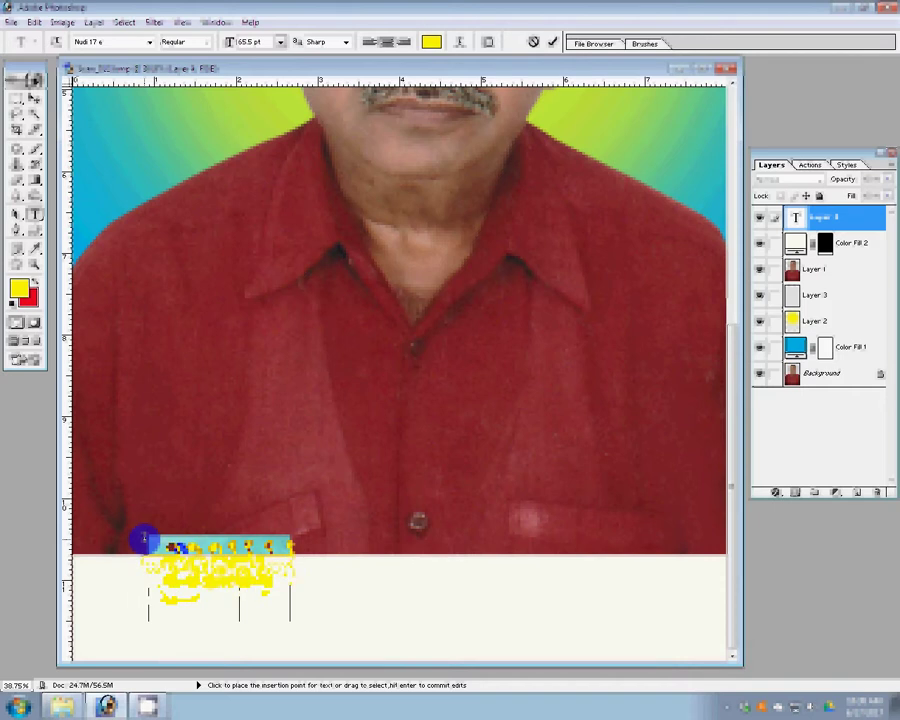
text(ua)
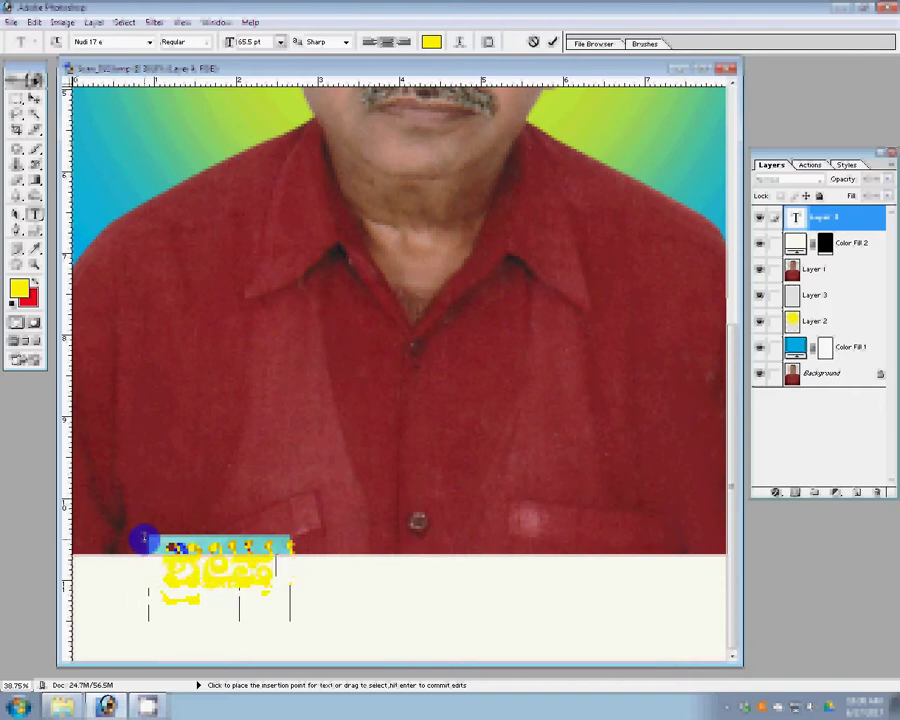
text(sad)
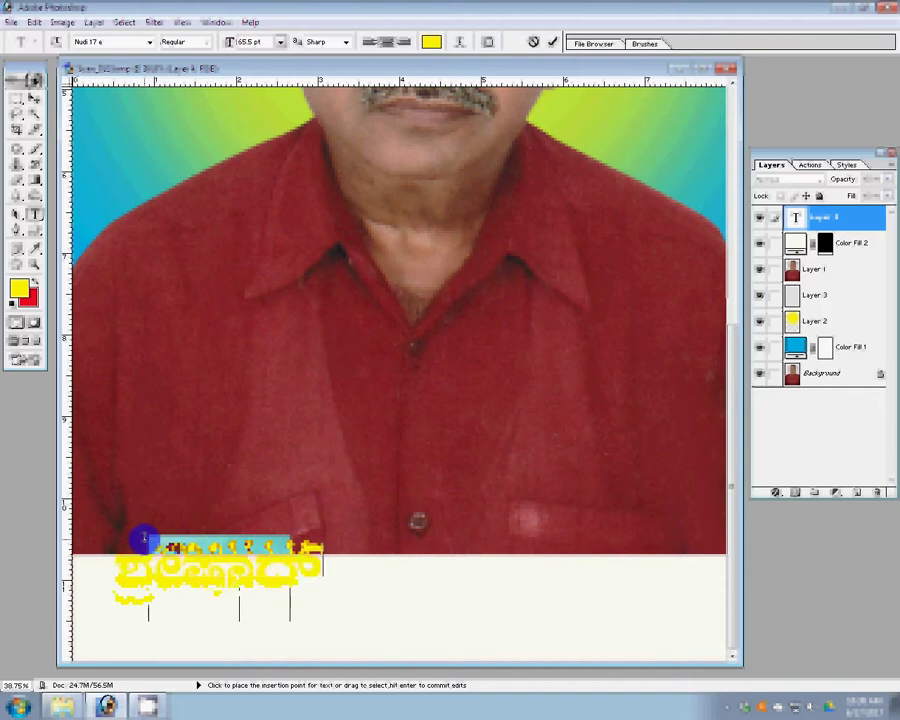
text(ad)
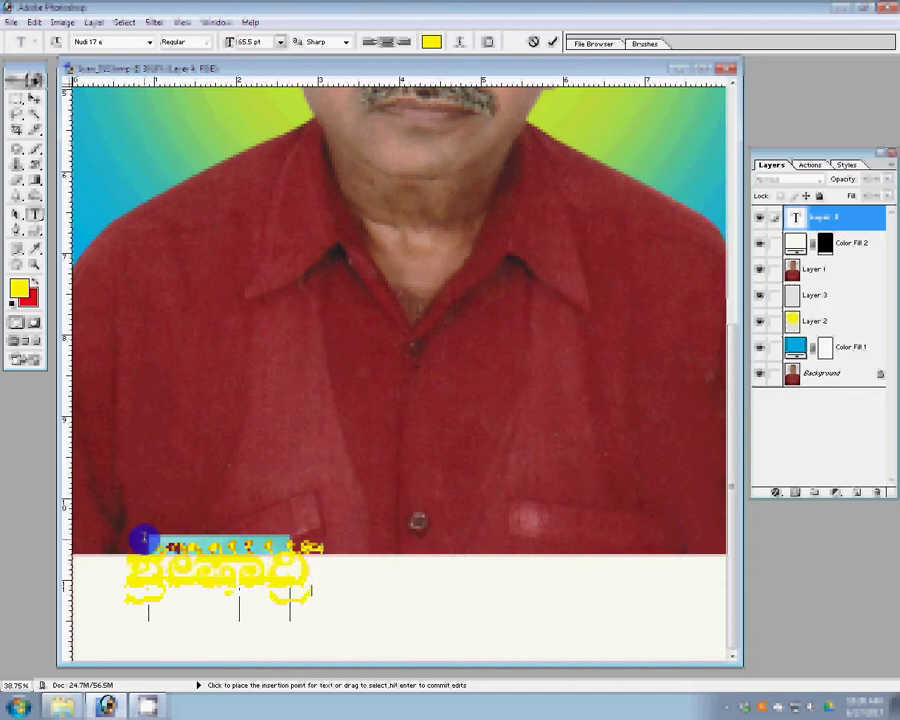
drag(372, 563, 376, 567)
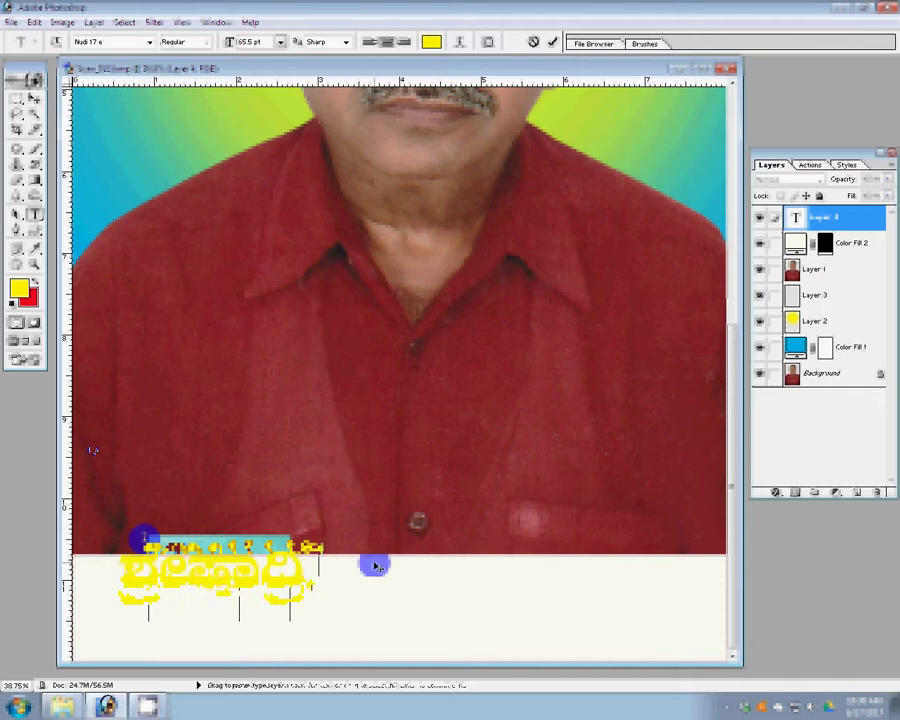
text(.vis)
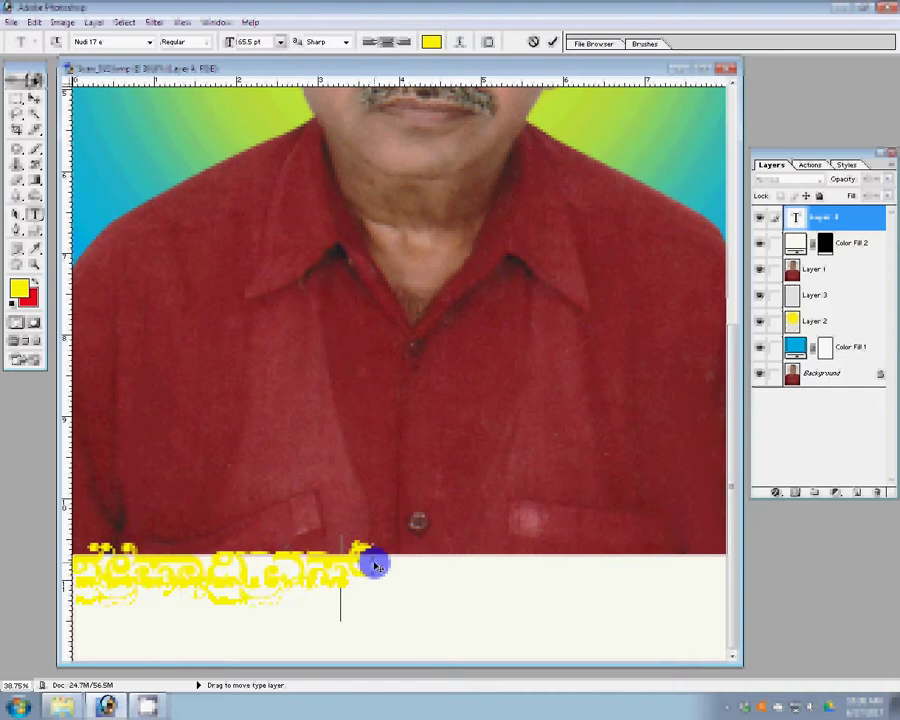
text(r)
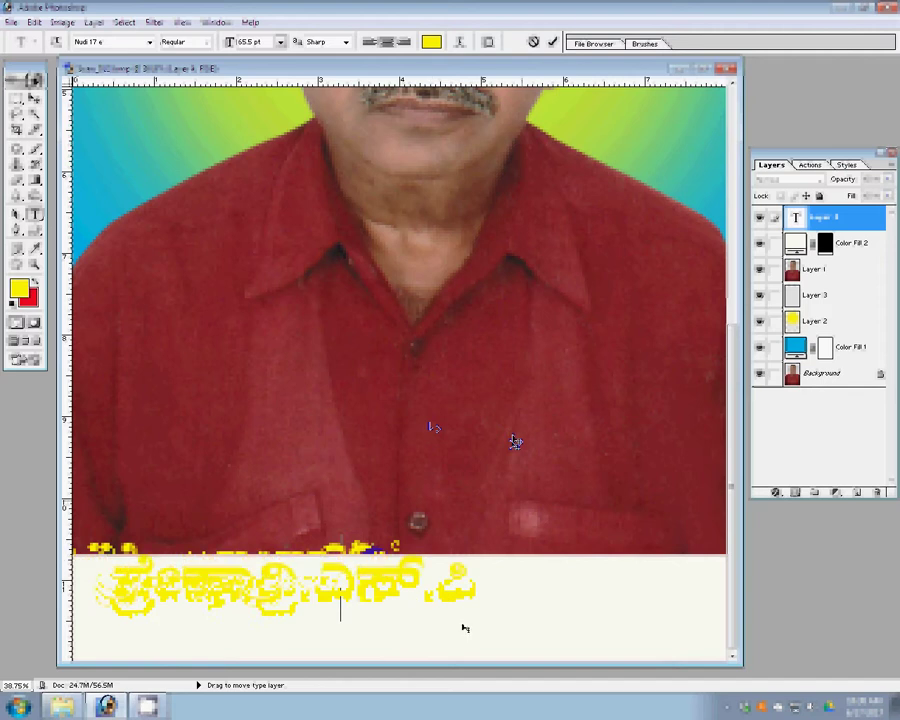
click(558, 43)
Step: Change the caption's text colour from yellow to red
click(431, 41)
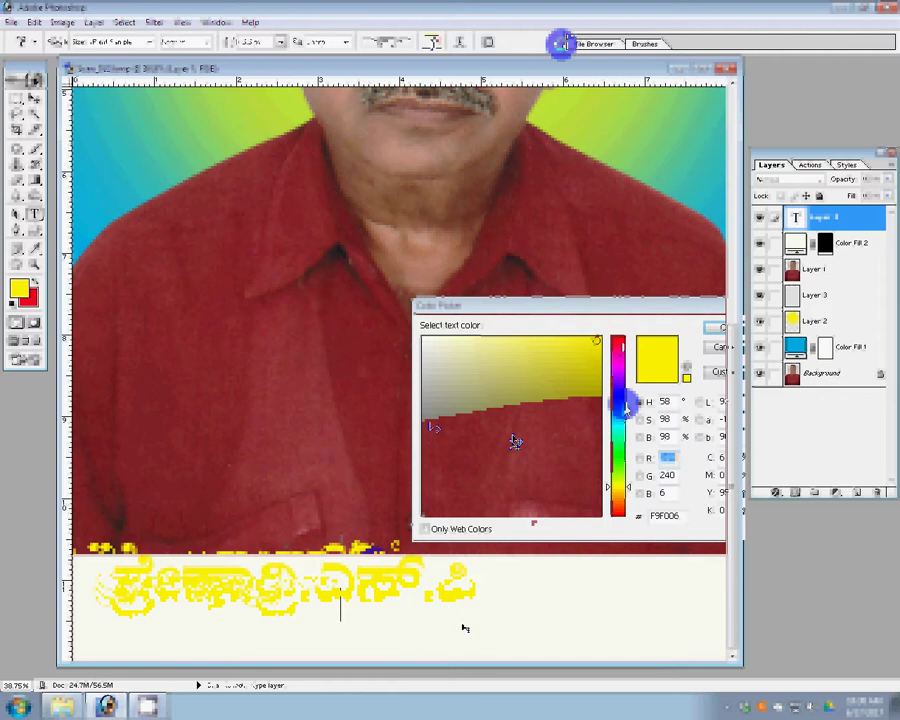
drag(624, 408, 618, 350)
key(Return)
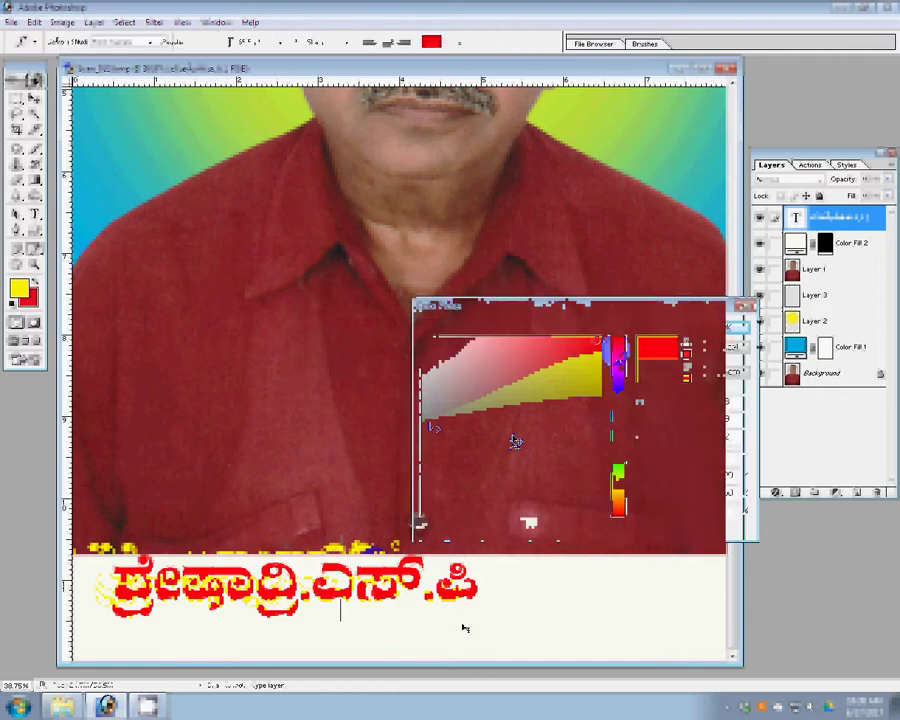
Step: Add a 7 px yellow Stroke layer style to the name text
click(777, 492)
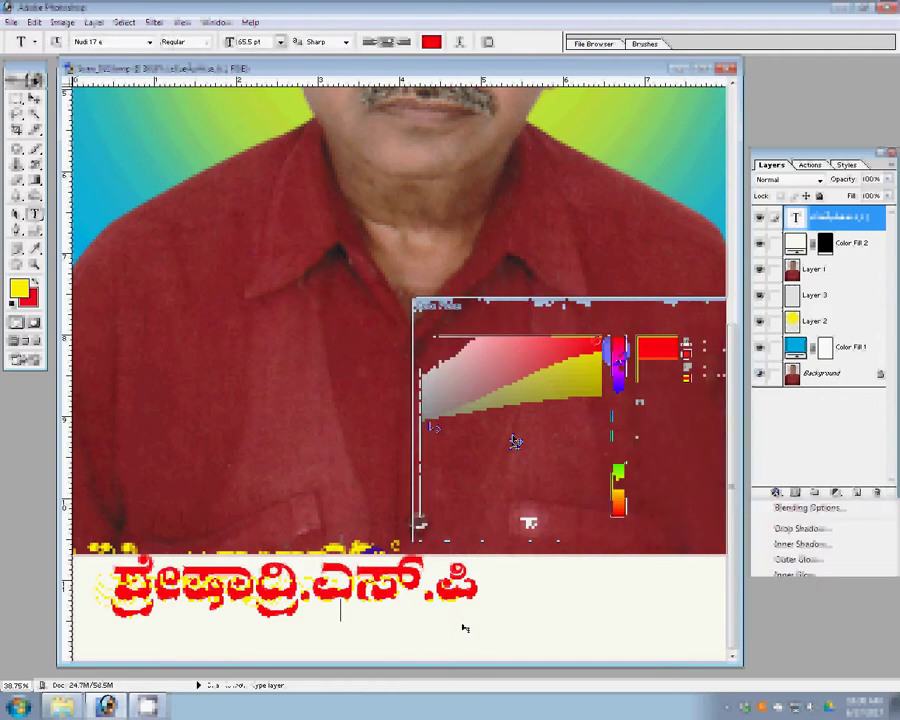
key(Escape)
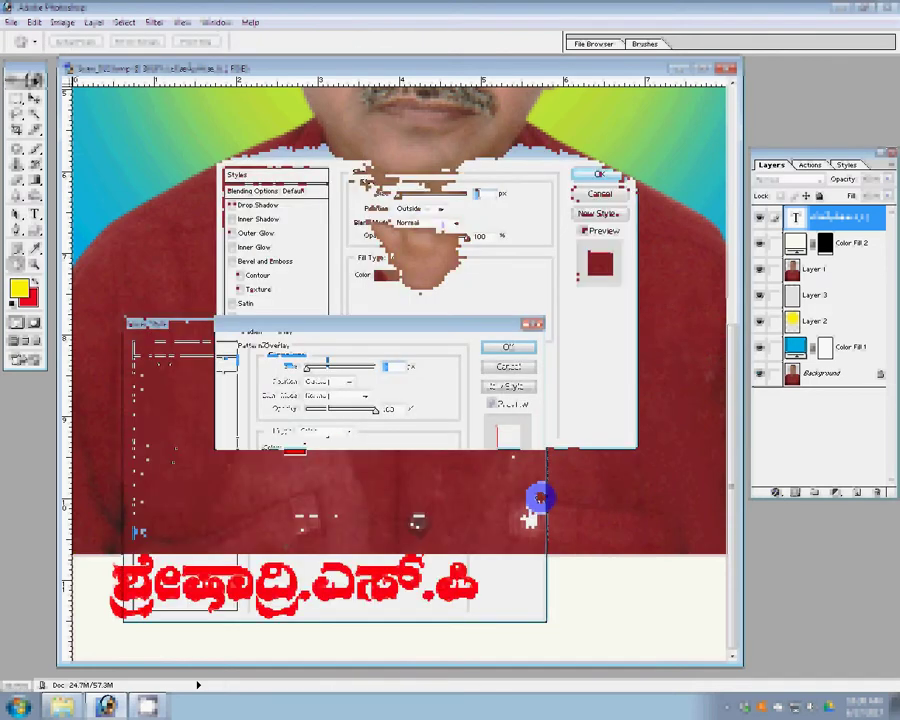
click(618, 484)
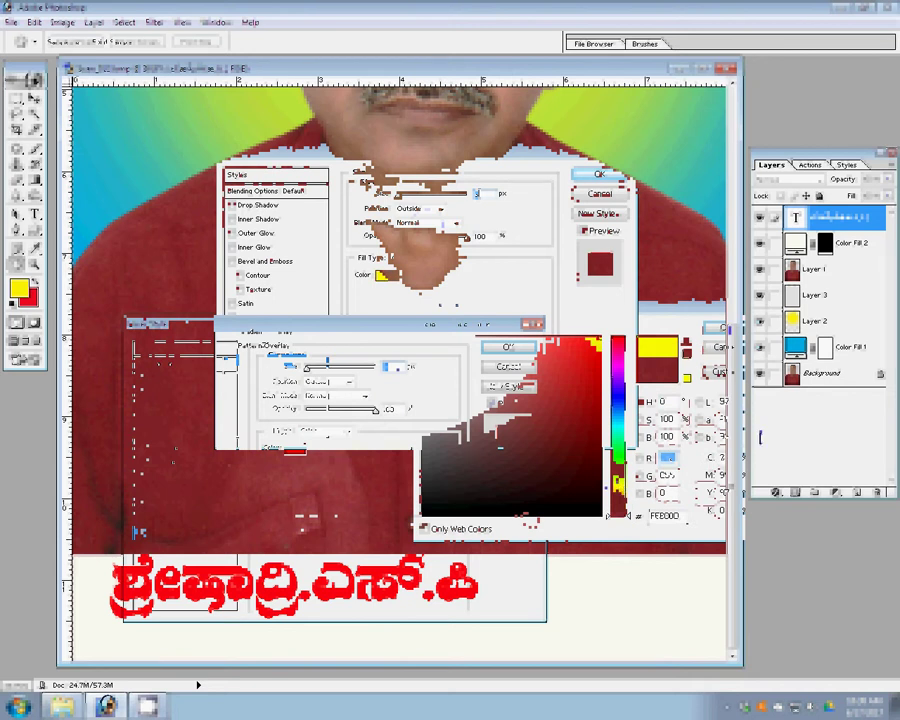
click(562, 345)
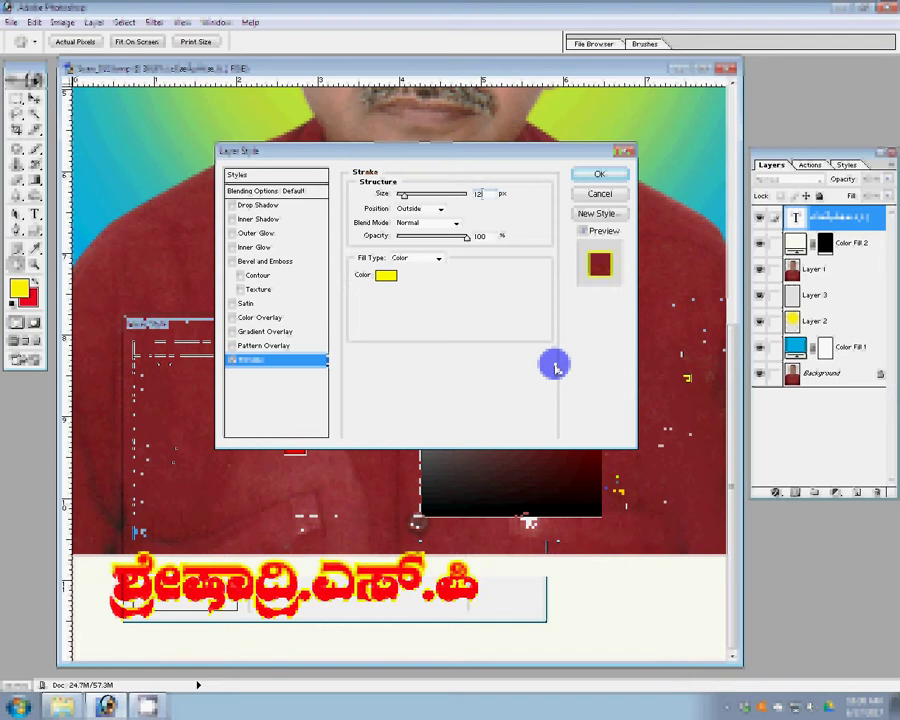
double_click(477, 193)
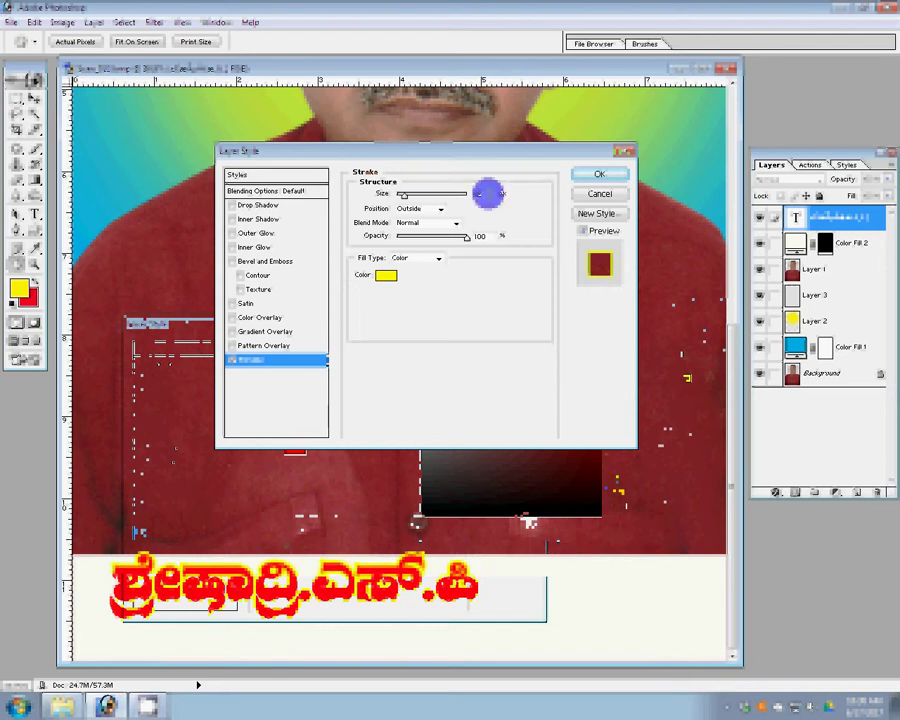
text(7)
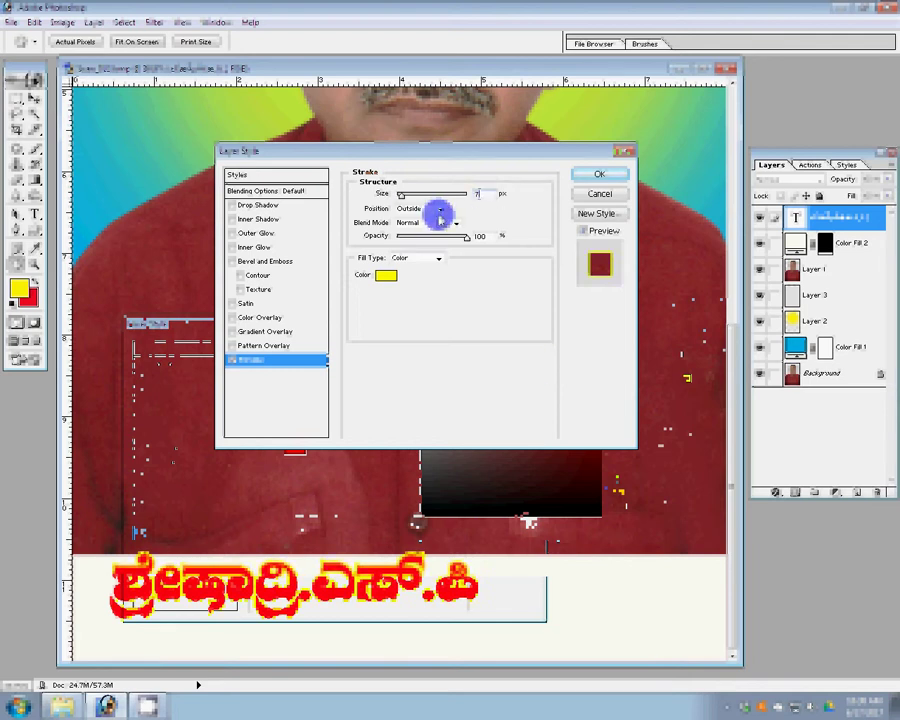
click(598, 176)
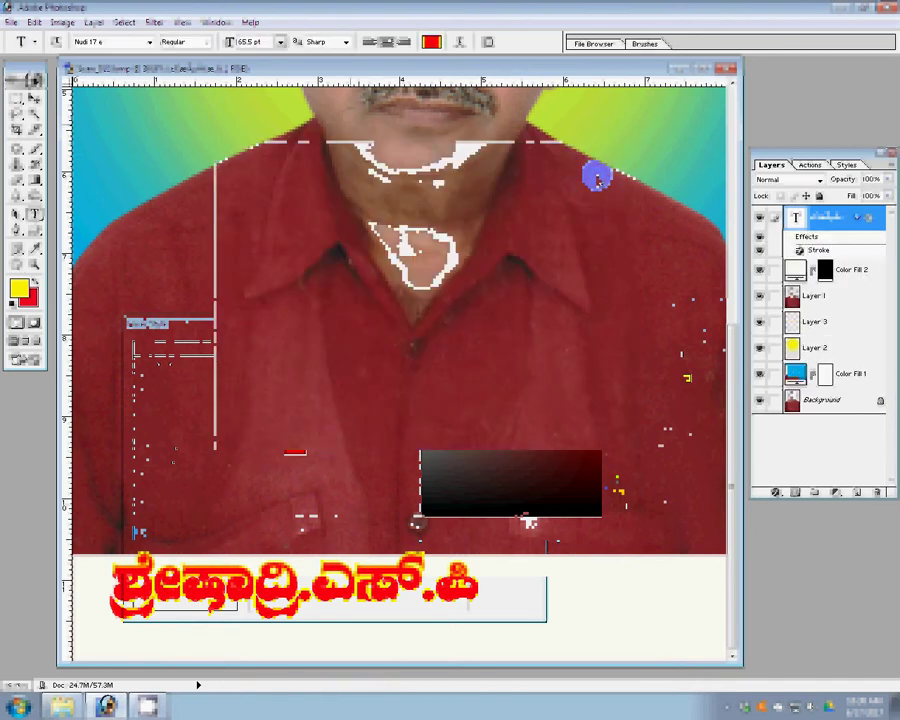
Step: Type the date 12-06-2017 beside the name and size it to 30 pt
click(550, 566)
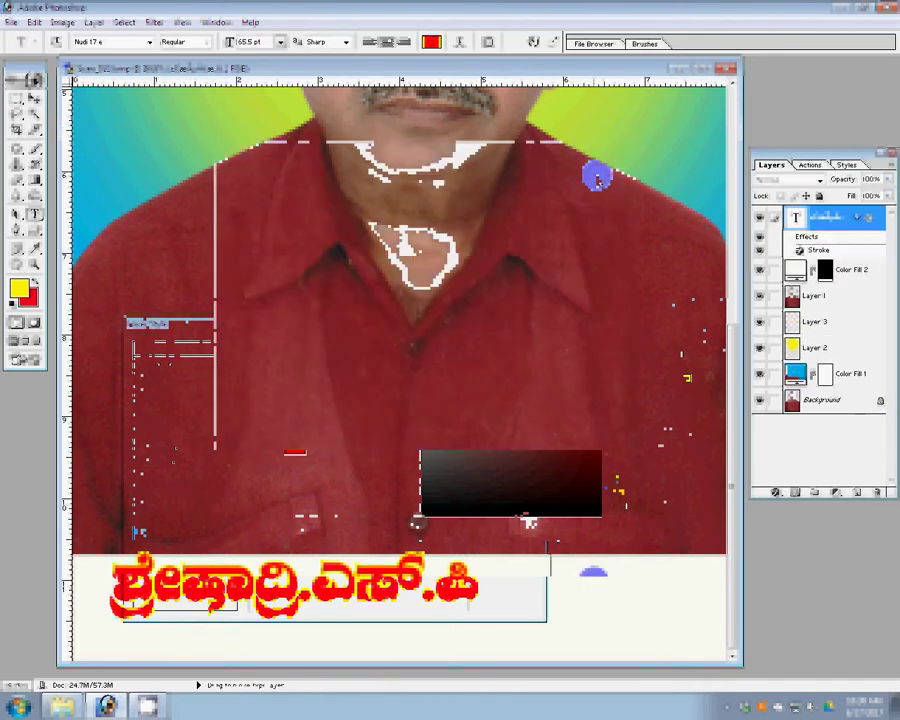
click(538, 572)
text(n)
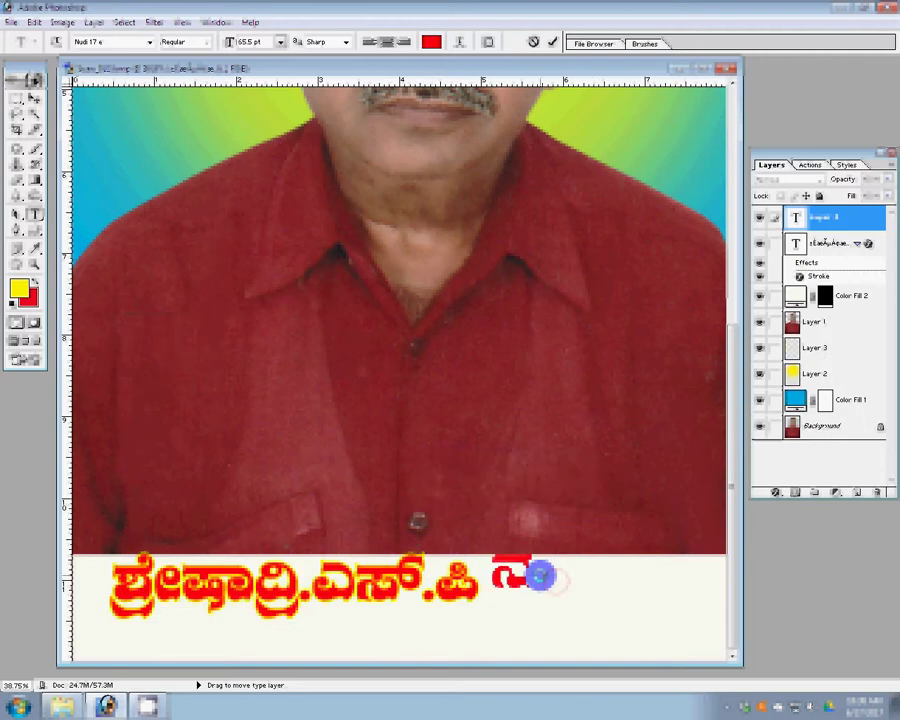
text(ivR)
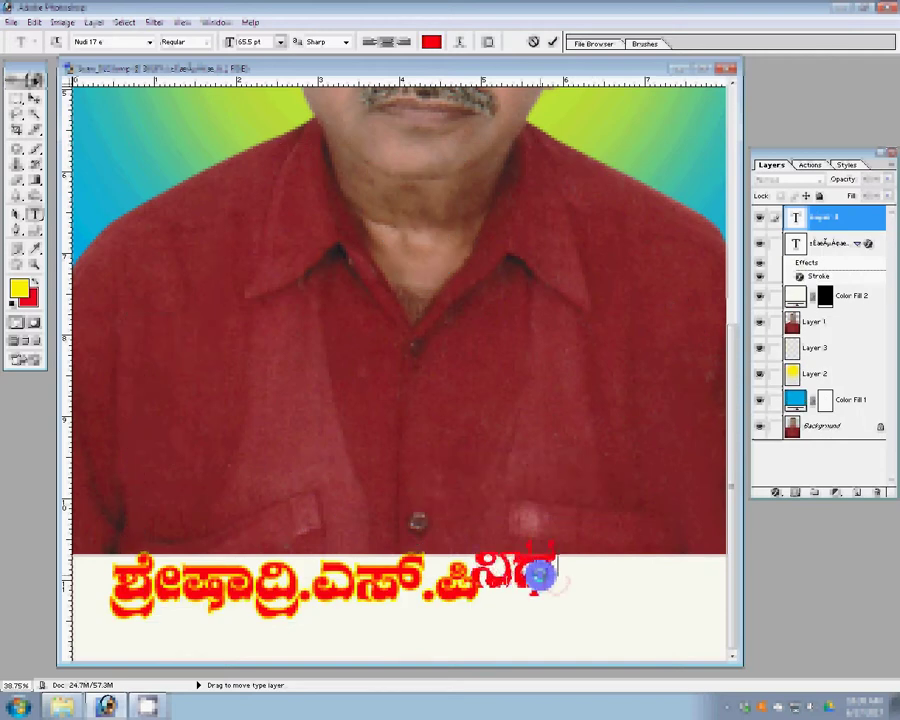
text(-)
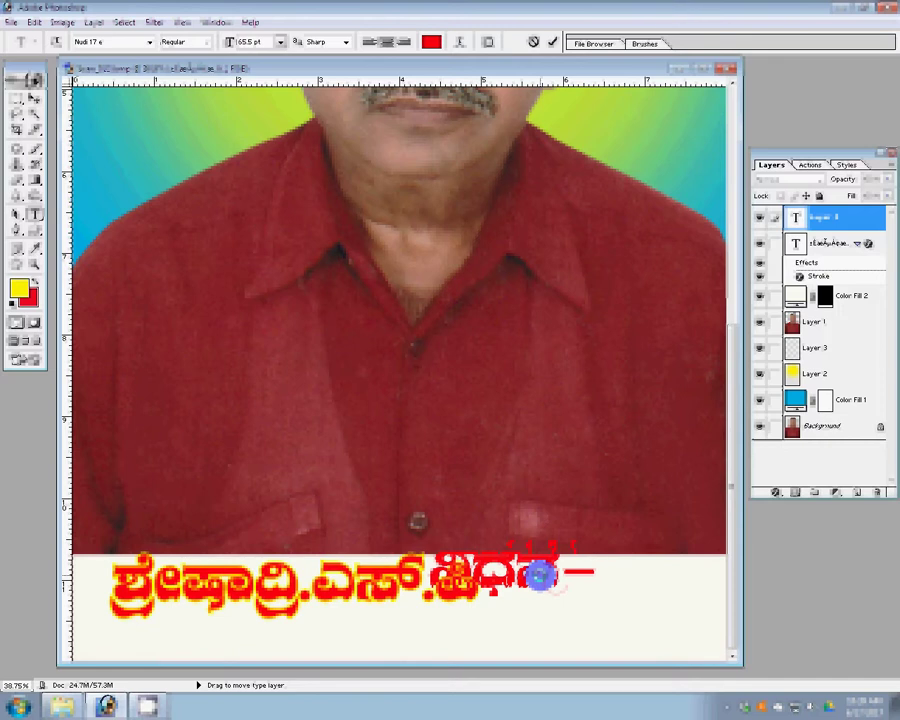
text(12-06-)
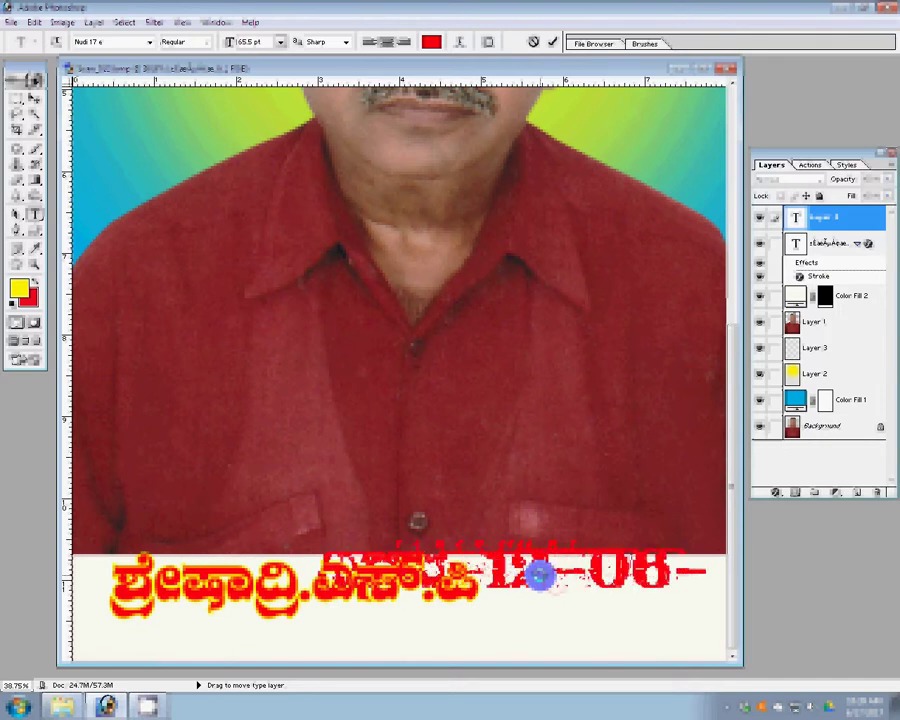
text(2)
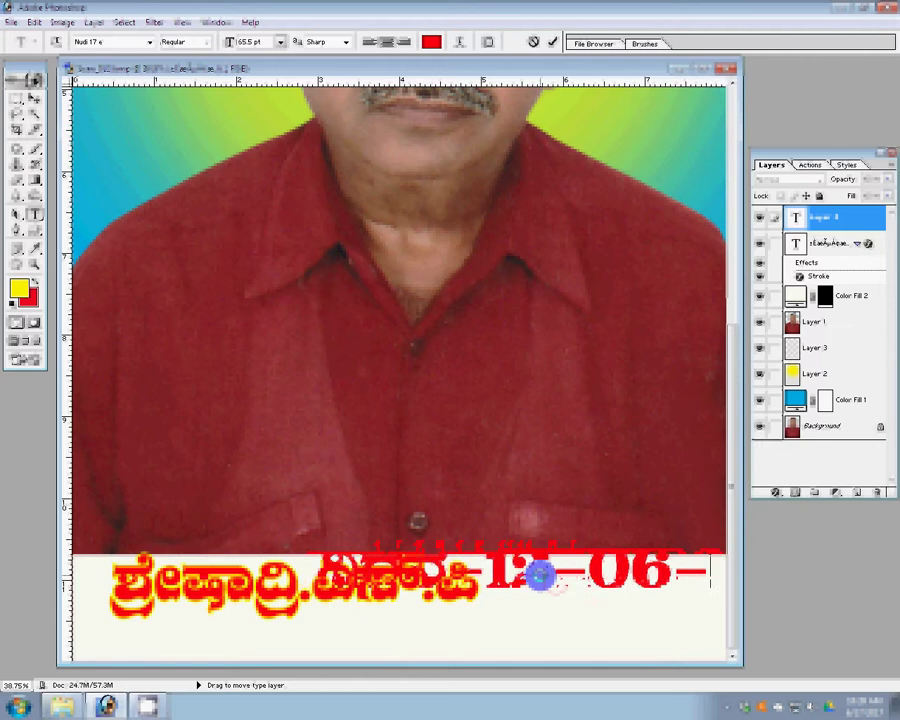
text(0)
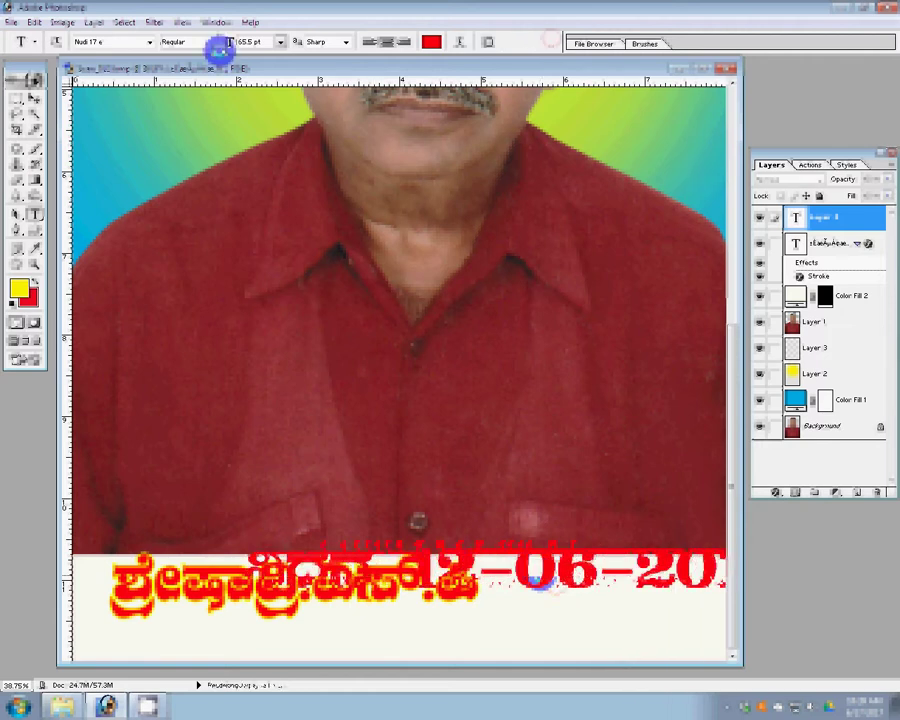
click(281, 43)
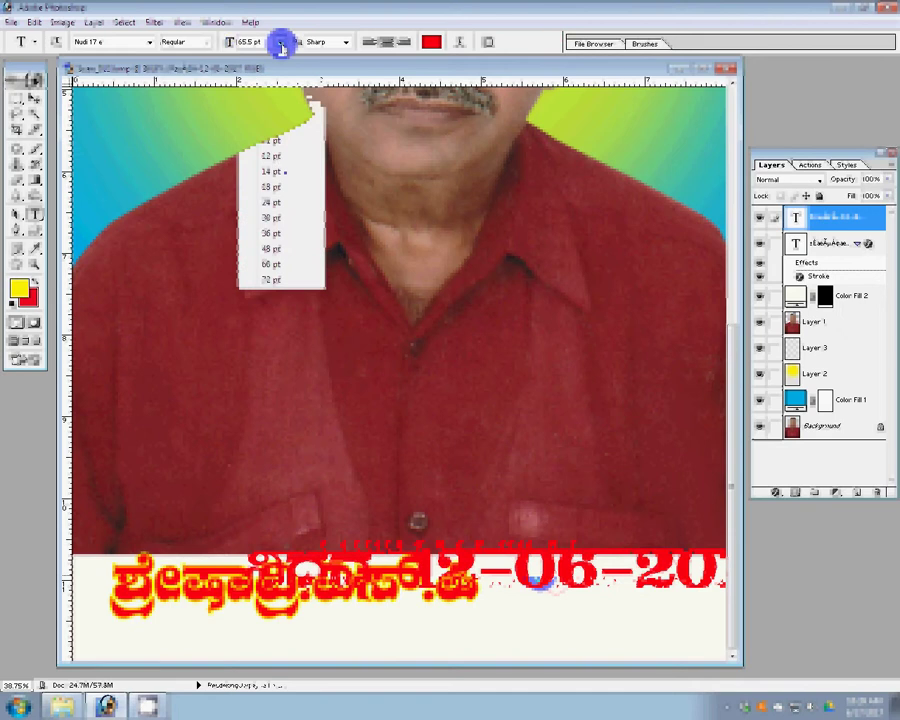
click(272, 217)
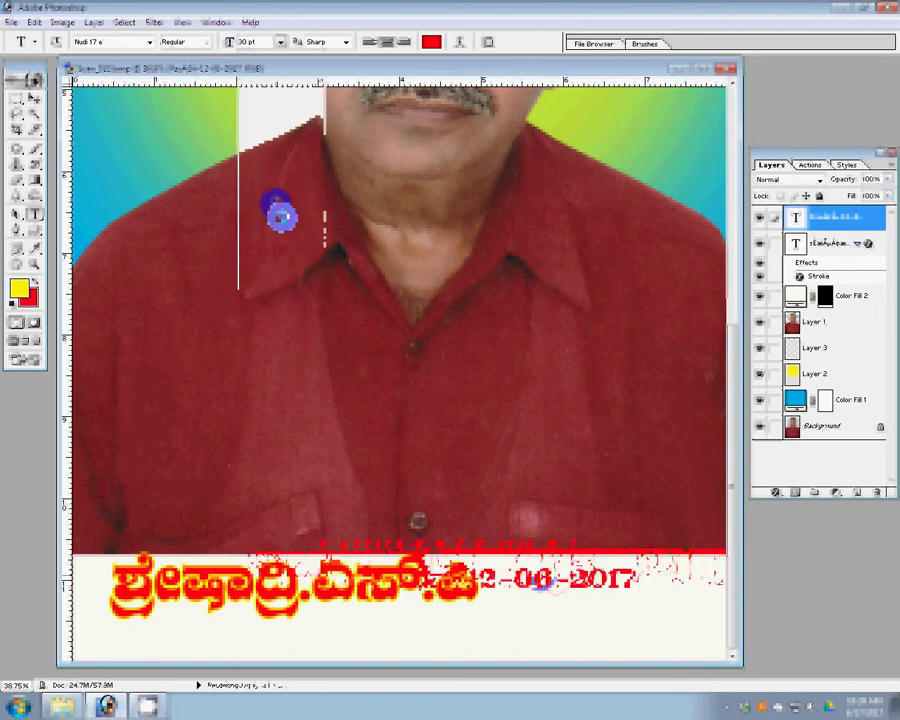
click(34, 96)
Step: Fit the photo on screen and move the date text below and right of the name
key(ctrl+0)
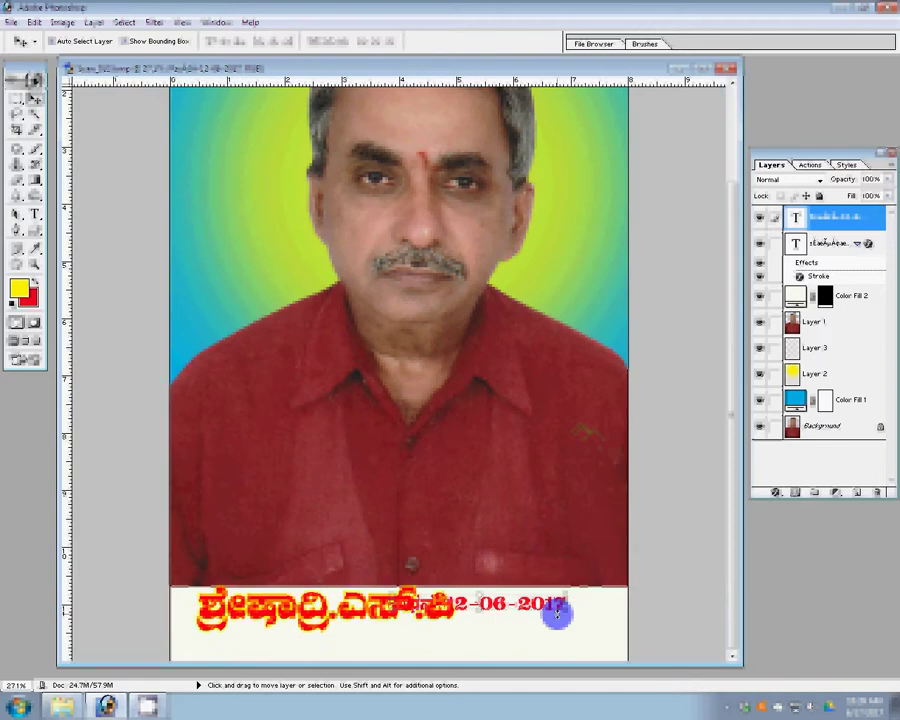
mouse_move(557, 616)
mouse_down()
mouse_move(602, 640)
mouse_move(588, 604)
mouse_move(582, 612)
mouse_up()
key(ctrl+t)
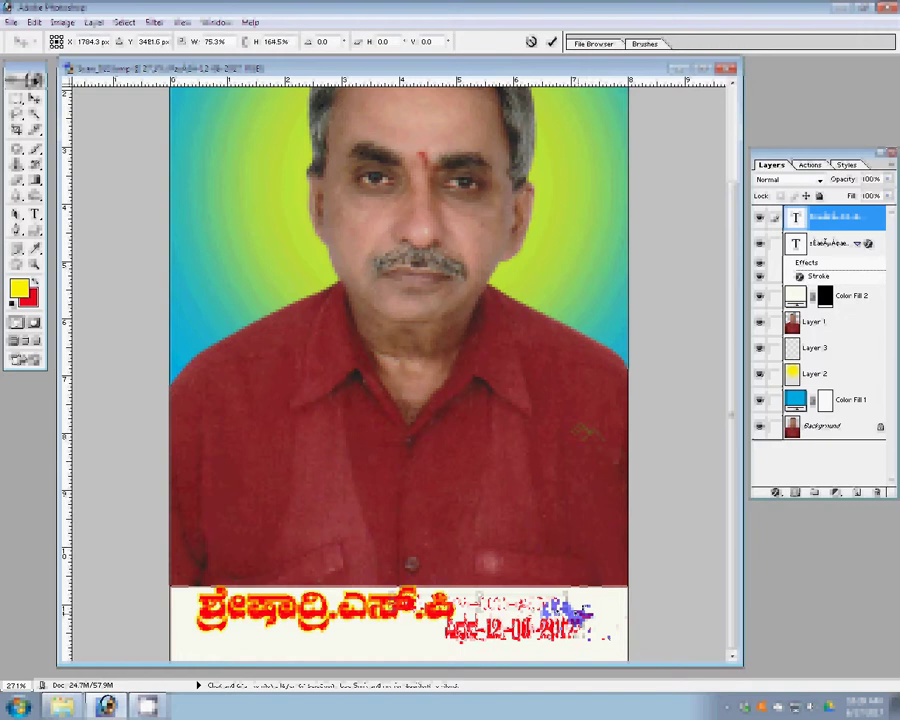
key(Return)
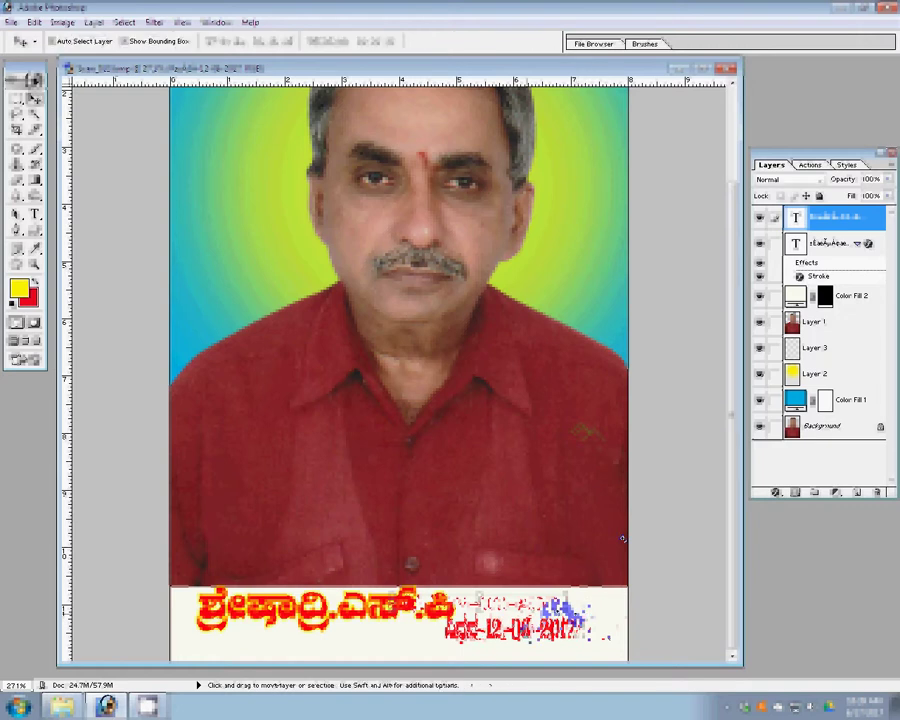
drag(553, 606, 565, 606)
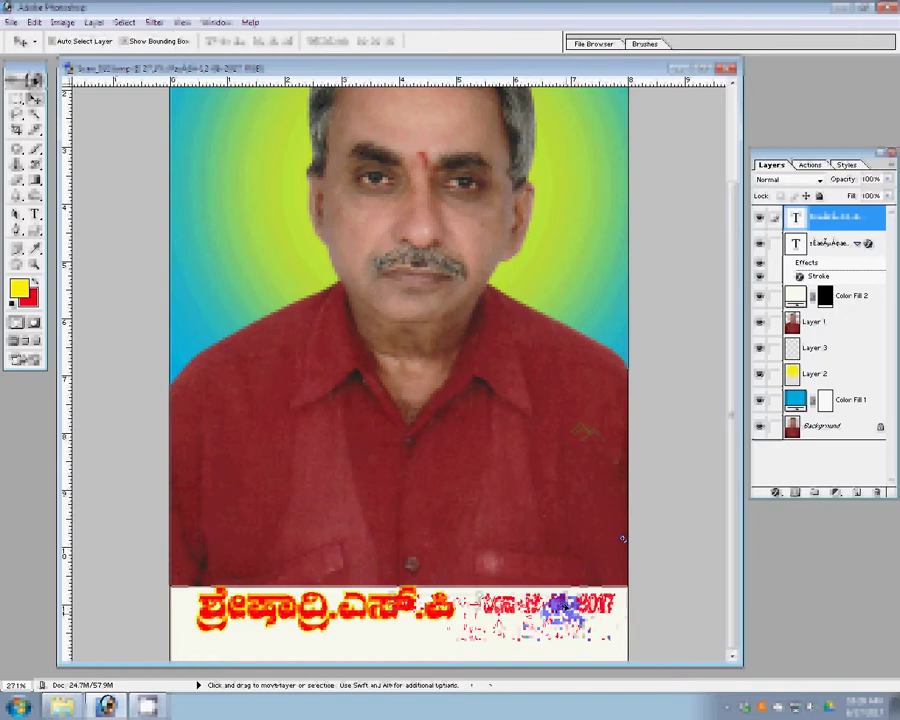
key(ctrl+z)
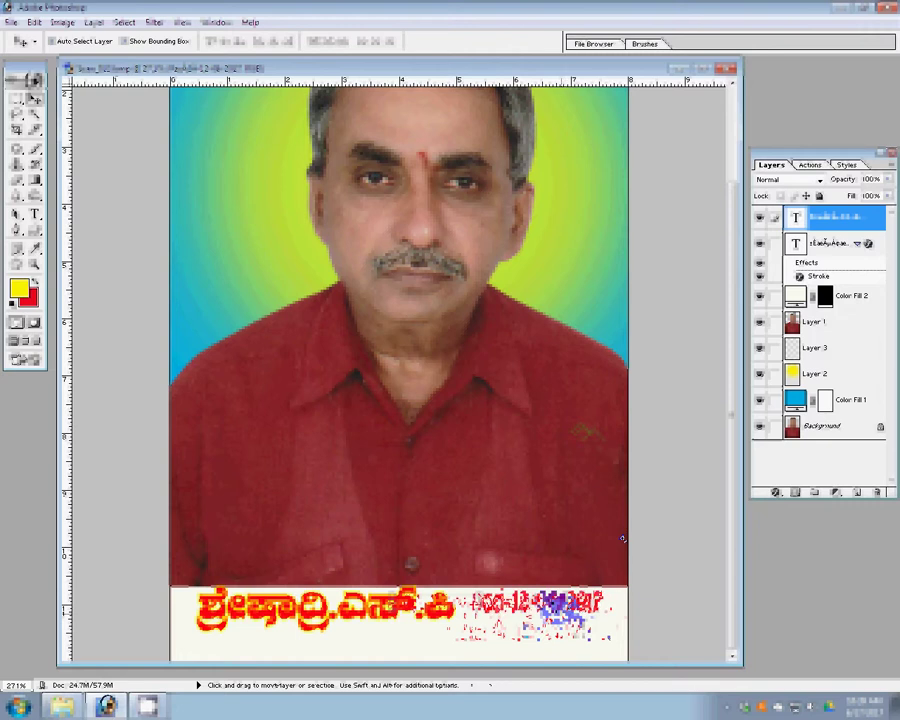
Step: Give the date text a yellow Stroke outline matching the name
click(775, 491)
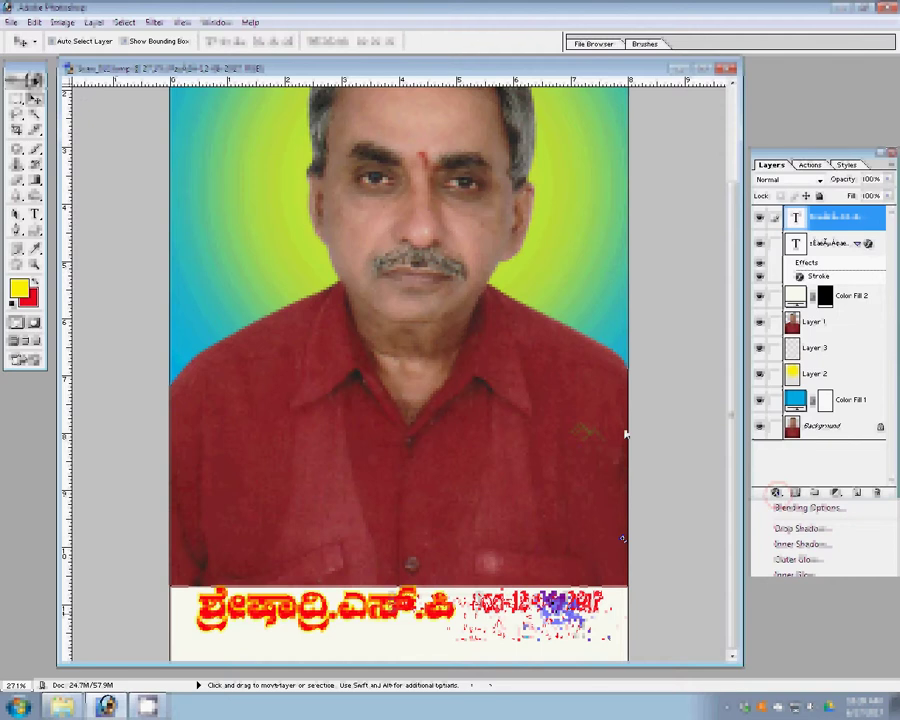
click(795, 670)
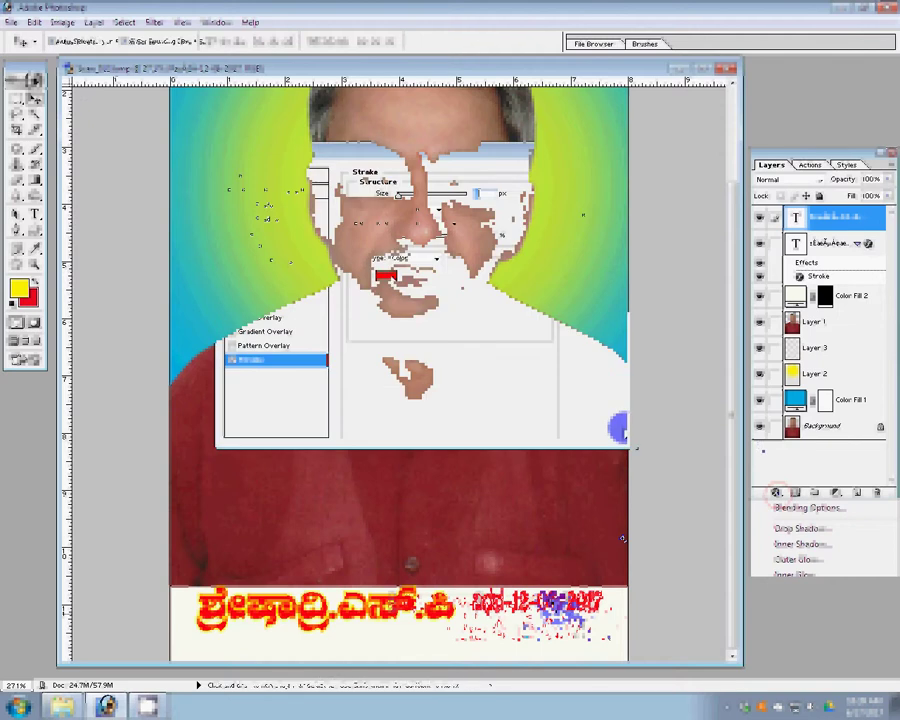
click(618, 430)
click(545, 538)
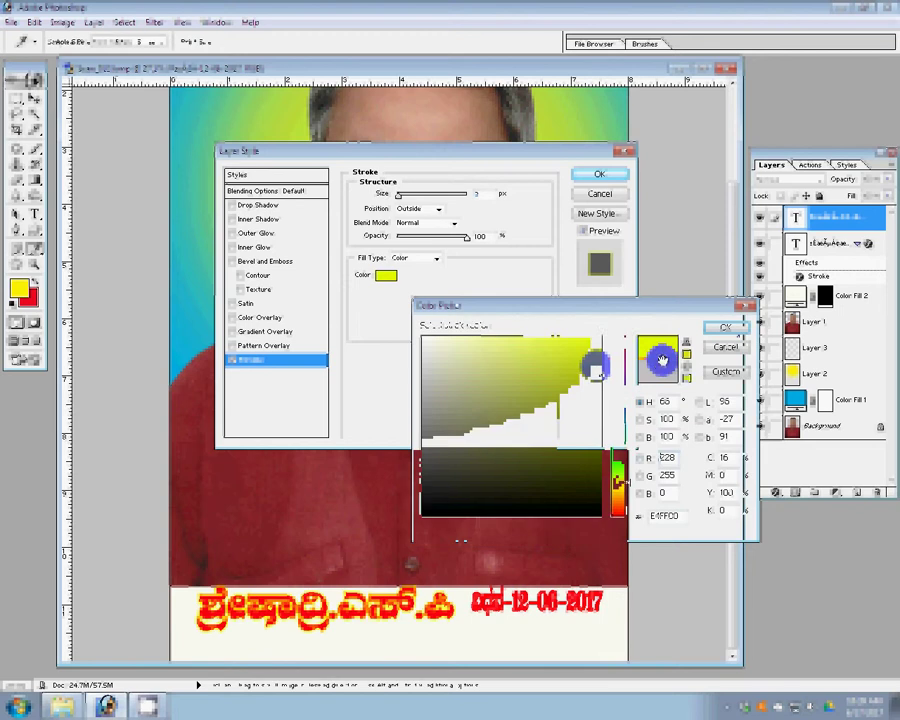
key(Return)
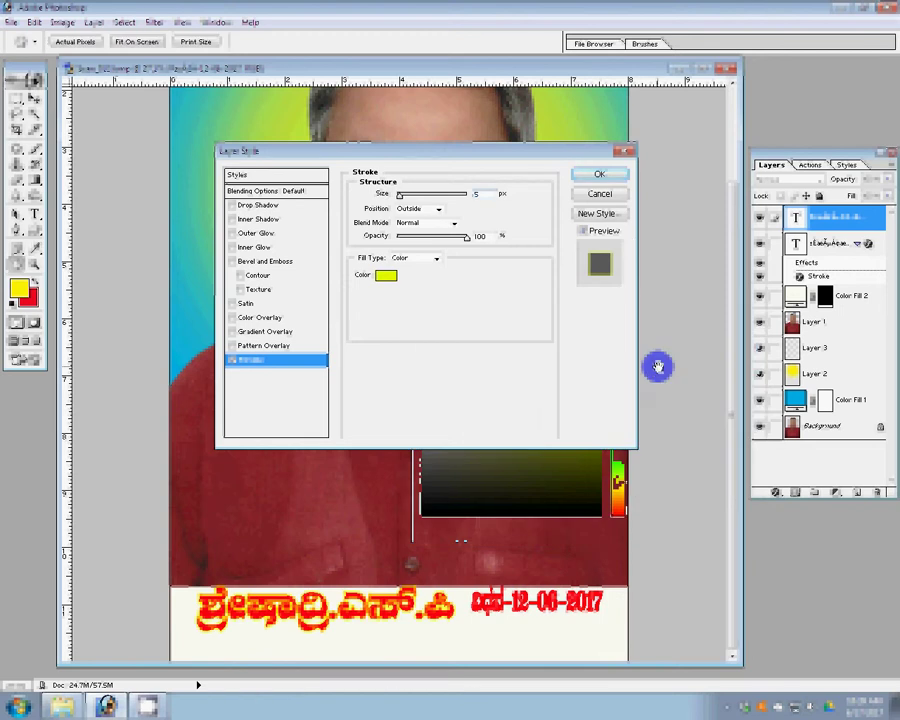
key(Return)
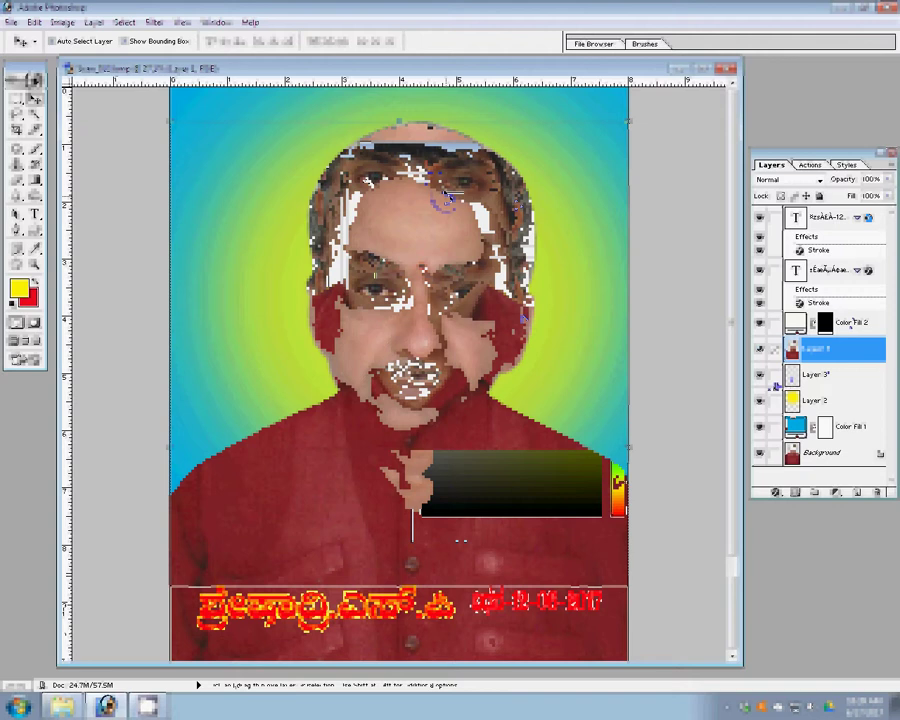
Step: Duplicate Layer 1 and apply Levels, sampling the white point from the hair edge and raising the black input
key(ctrl+j)
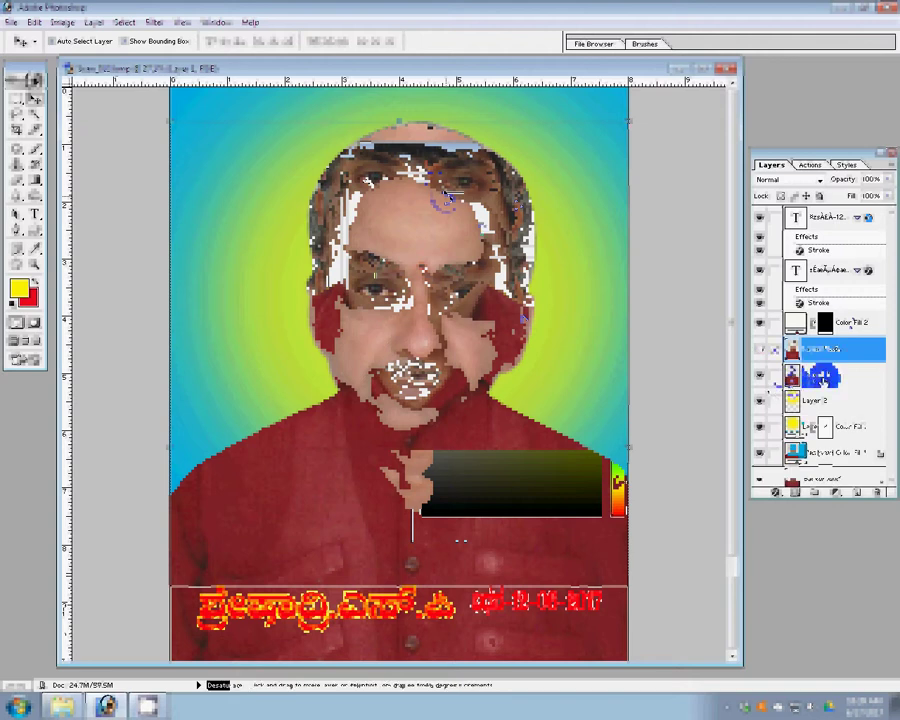
key(z)
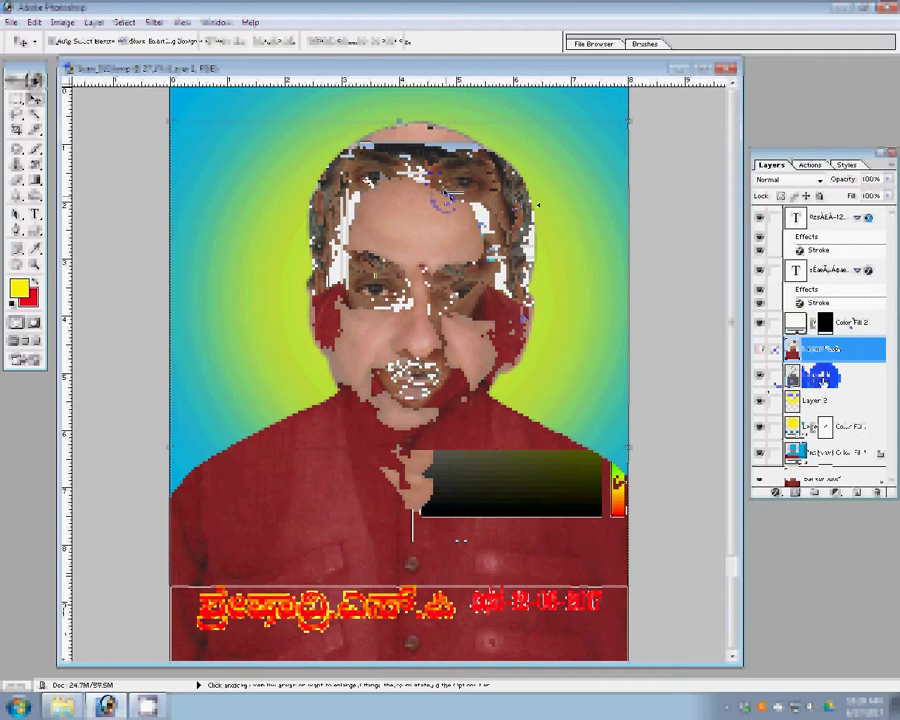
click(547, 210)
click(543, 237)
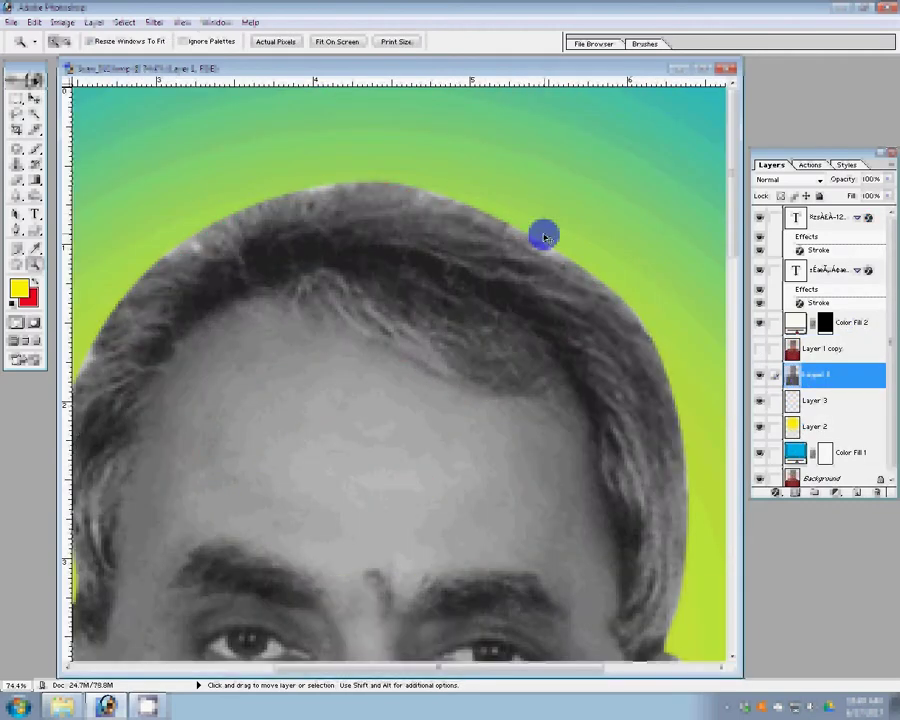
key(ctrl+l)
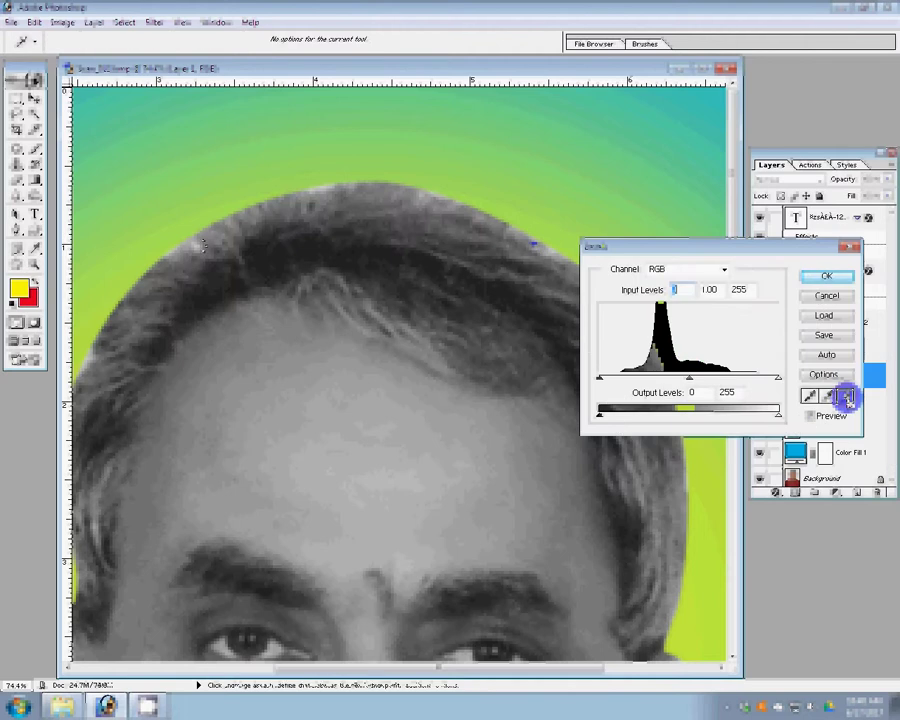
click(340, 188)
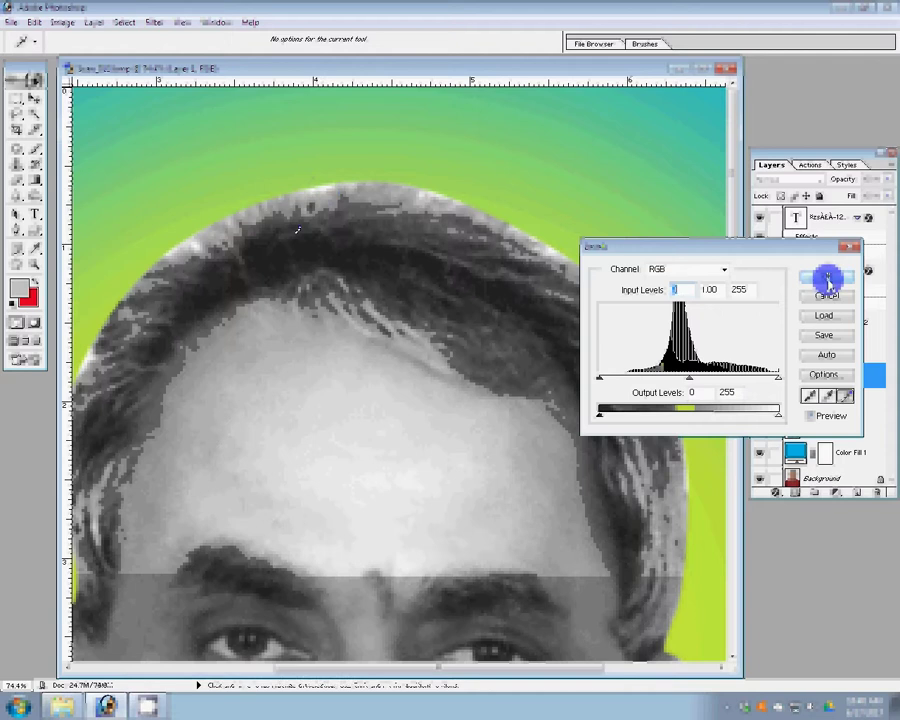
drag(600, 377, 610, 380)
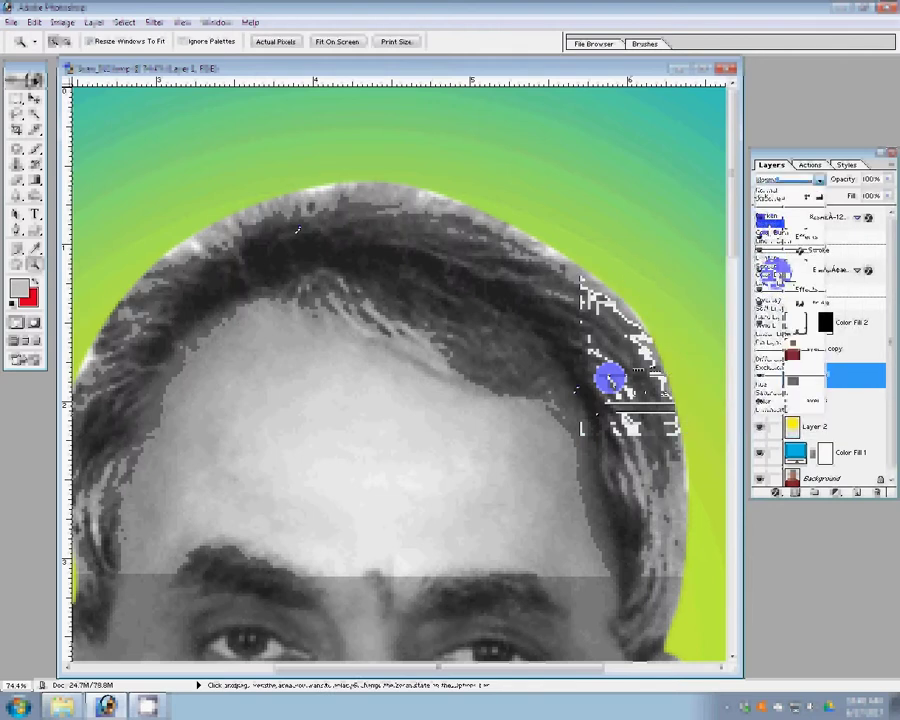
Step: Change Layer 1's blend mode and select Layer 1 copy
click(767, 224)
click(762, 352)
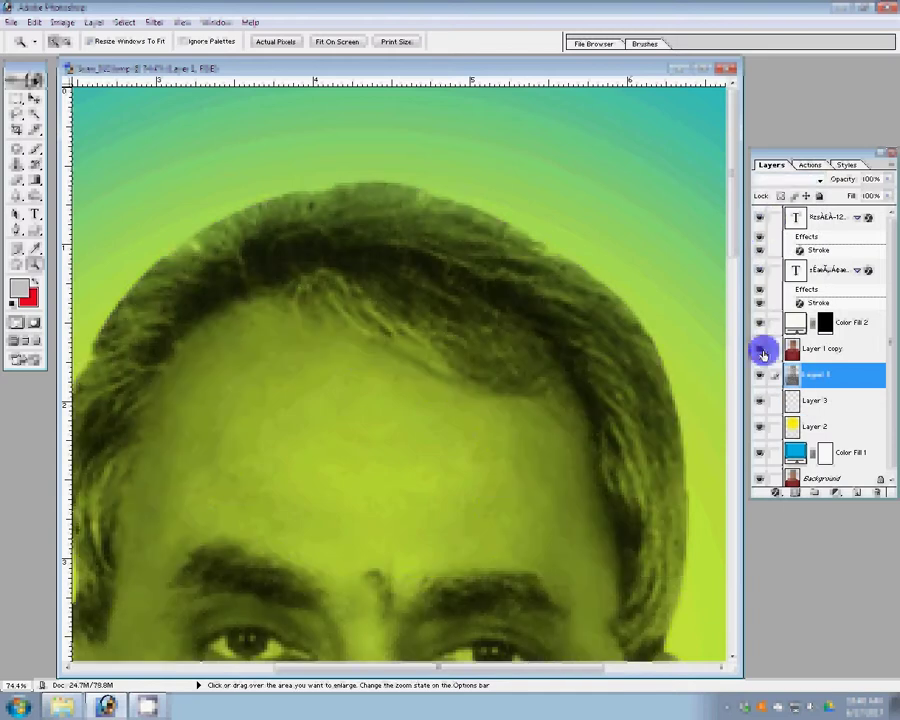
click(816, 352)
Step: Erase the forehead and hairline on Layer 1 copy with a 60 px eraser at ~77% flow
click(21, 190)
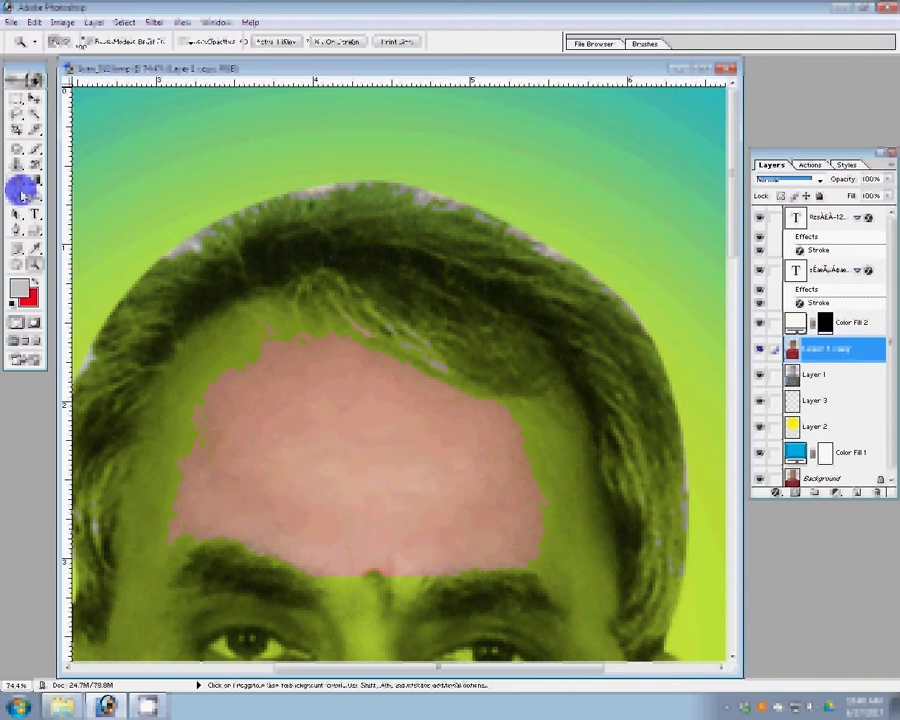
click(265, 41)
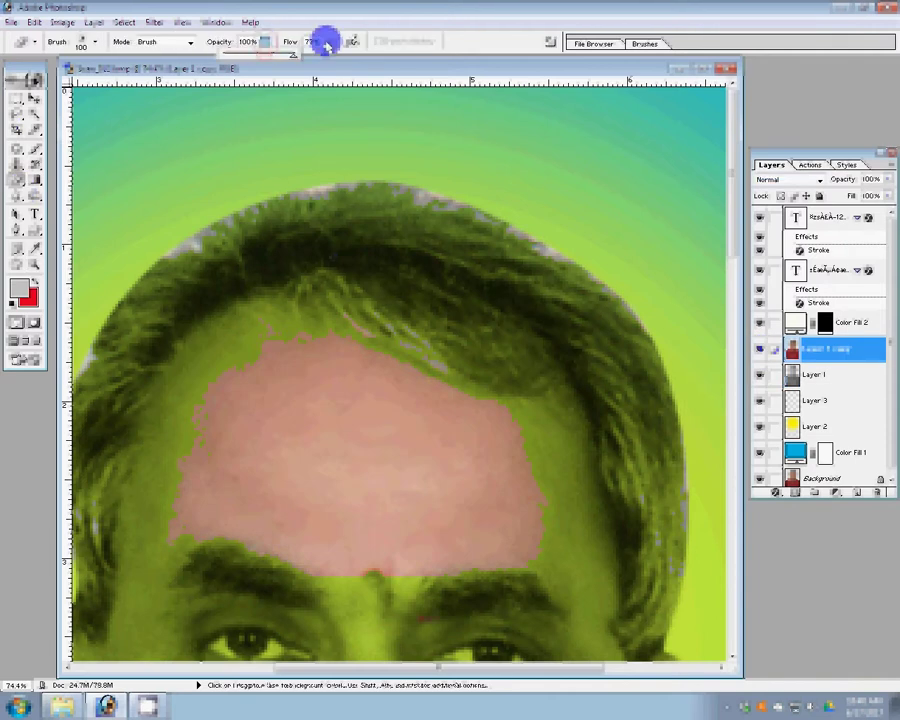
mouse_move(326, 45)
mouse_down()
mouse_move(360, 60)
mouse_move(347, 61)
mouse_move(381, 58)
mouse_up()
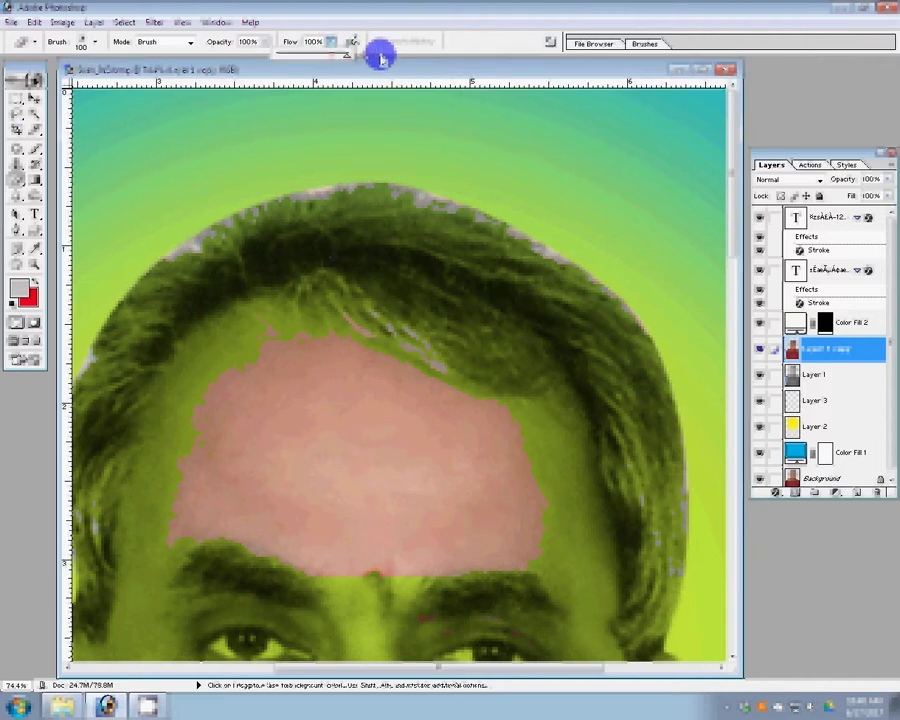
key(bracketleft)
key(bracketleft)
key(bracketleft)
drag(166, 255, 182, 245)
key(bracketleft)
key(bracketleft)
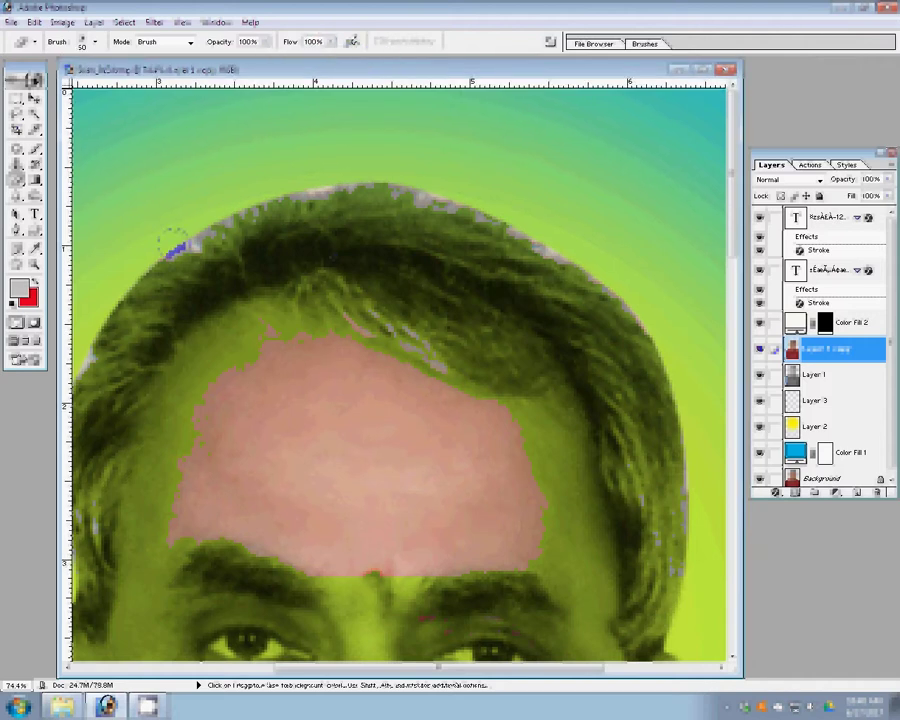
key(ctrl+z)
key(bracketright)
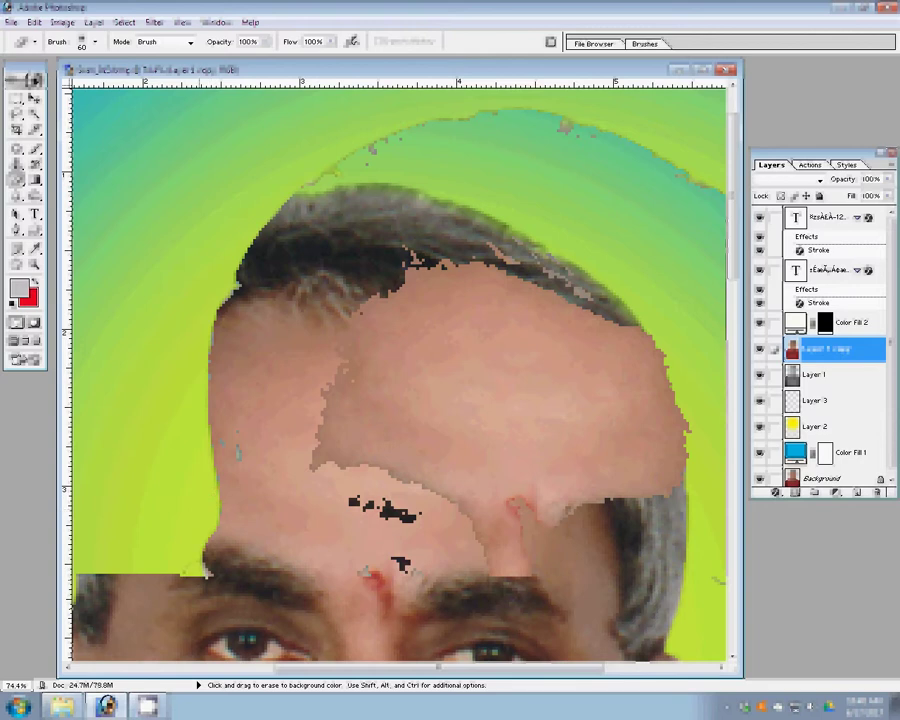
key(z)
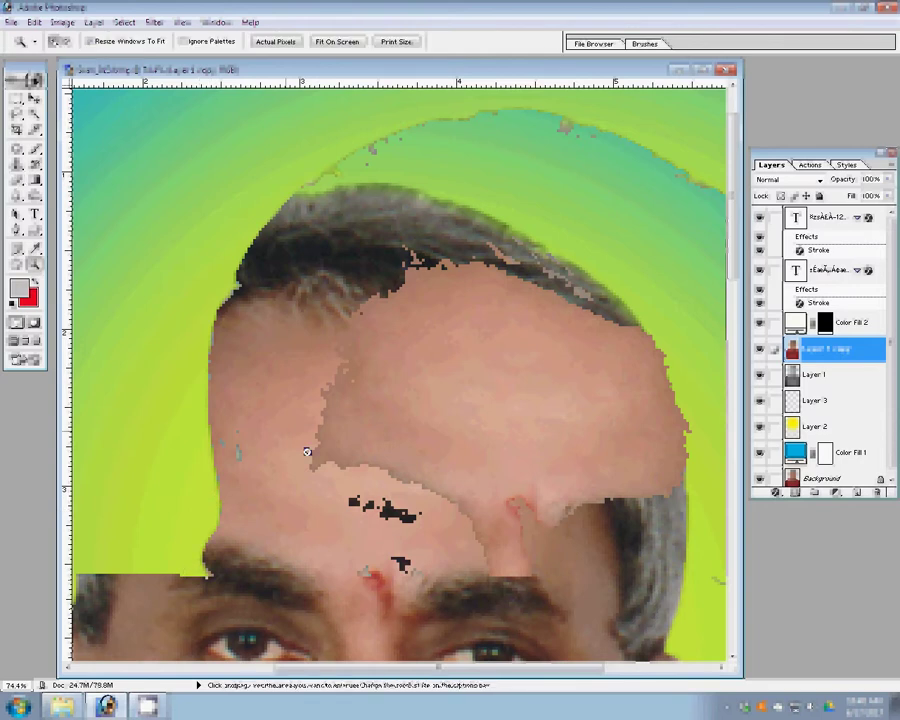
click(327, 43)
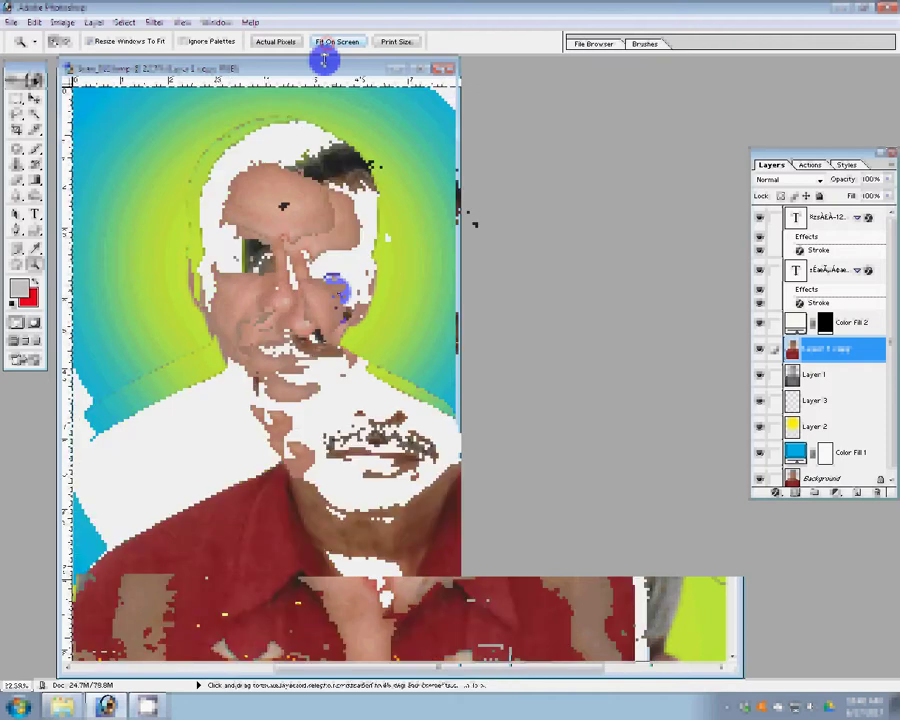
Step: Zoom to 33.33% and shift the midtone Color Balance slightly toward yellow and magenta
click(529, 219)
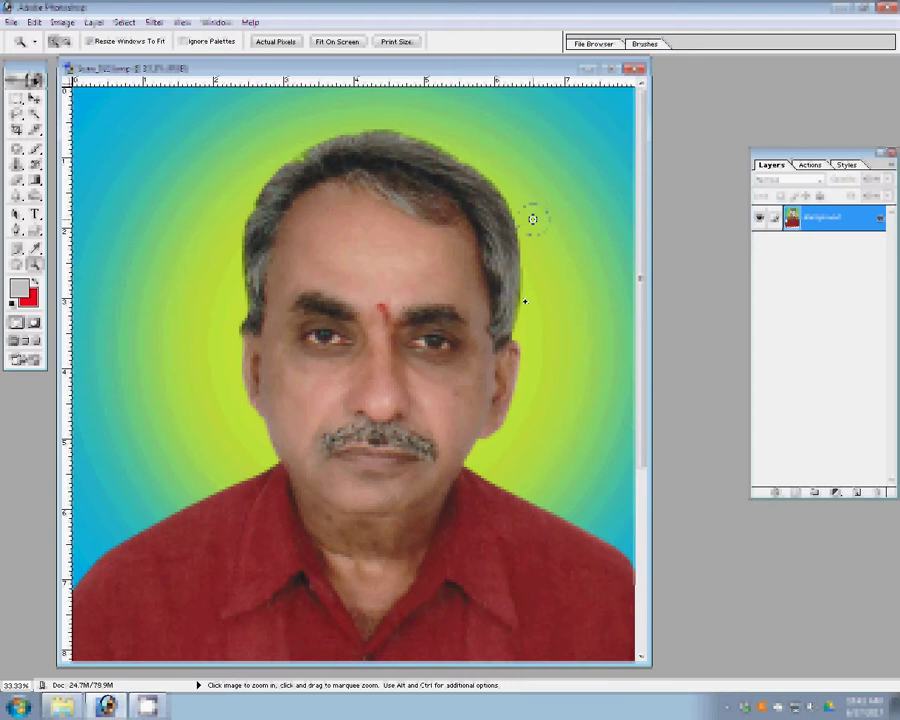
key(ctrl+b)
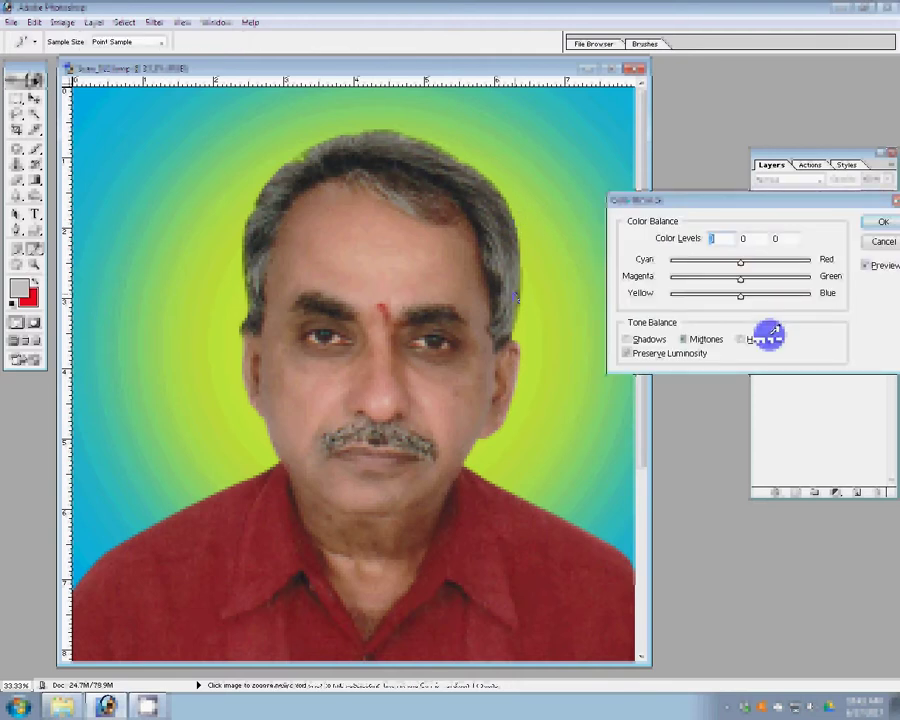
drag(740, 294, 733, 294)
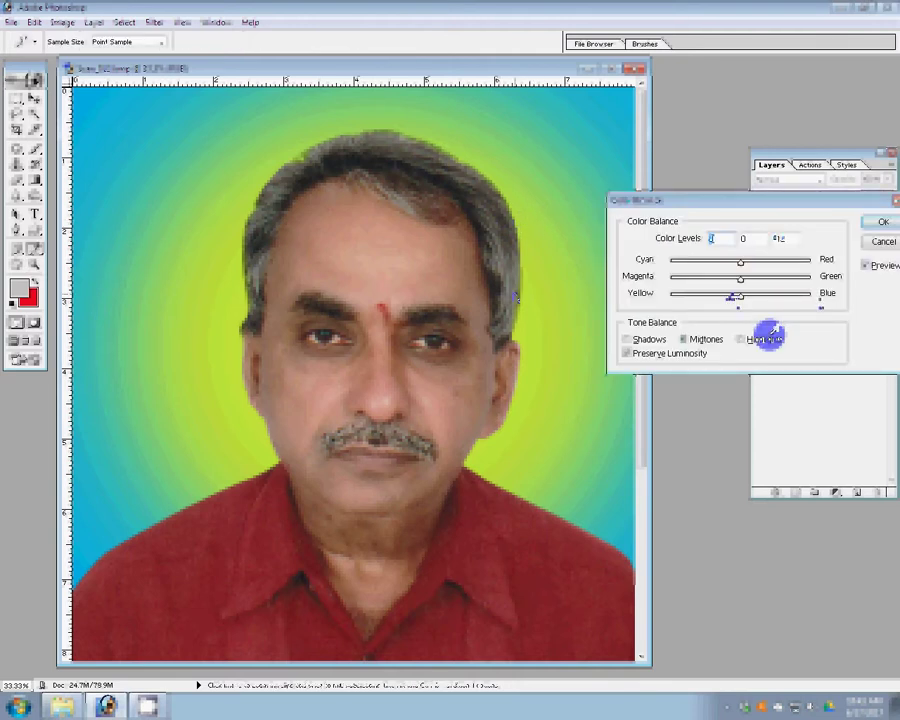
drag(740, 277, 728, 284)
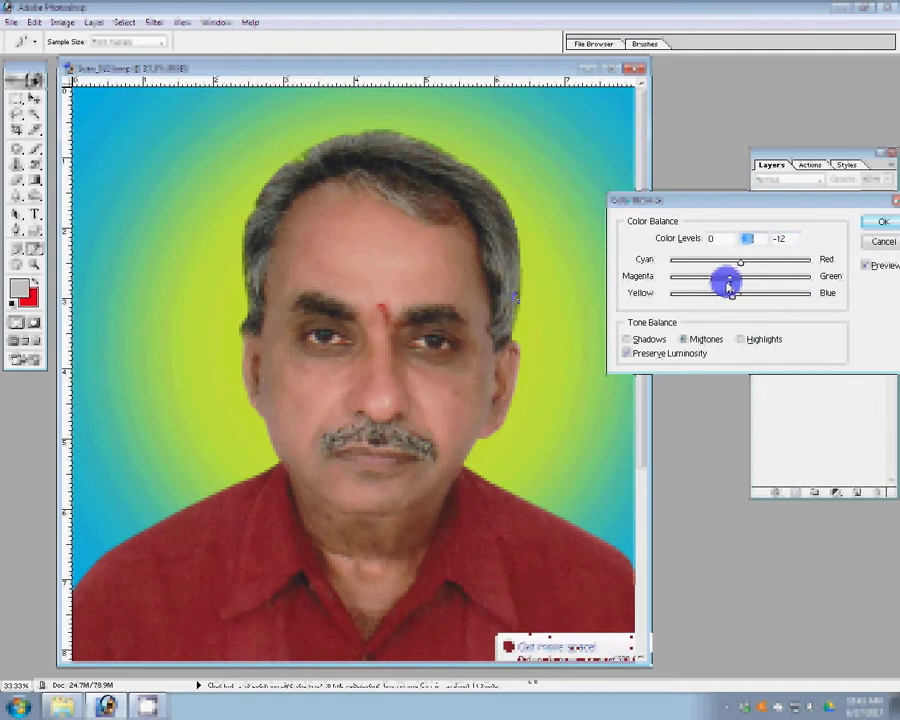
key(Return)
key(z)
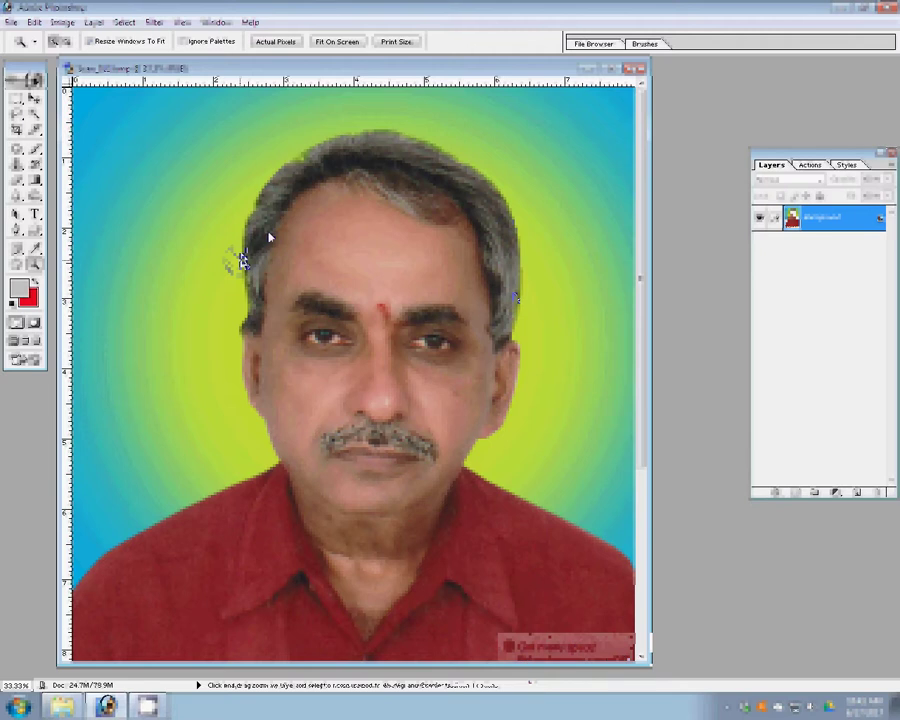
Step: Save the portrait as JPEG '1-8x12+1UJINFrame' in a new folder 17 on Local Disk (G:)
key(ctrl+o)
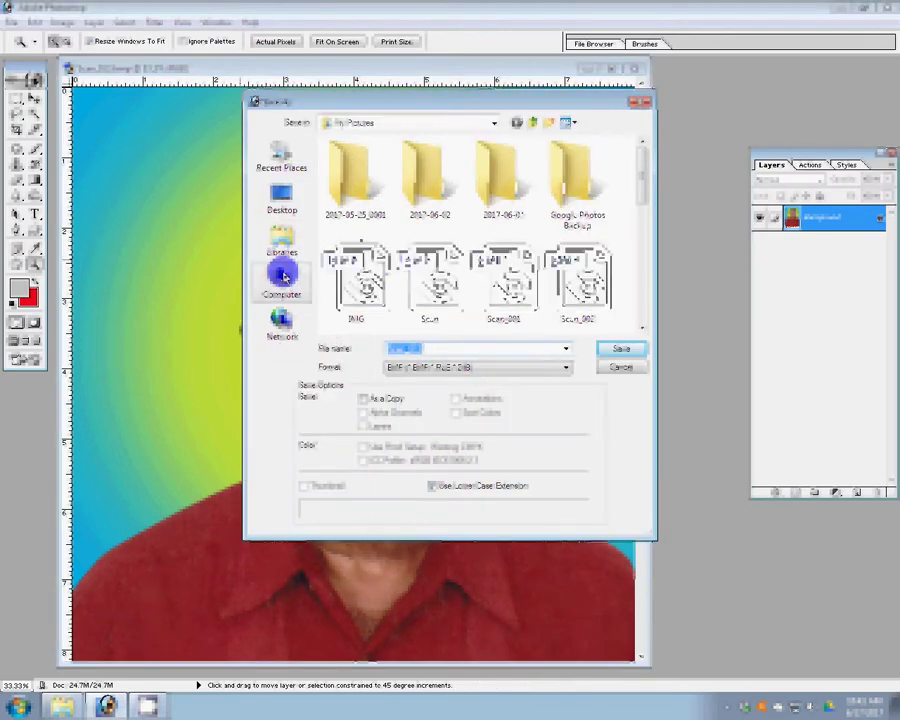
click(283, 276)
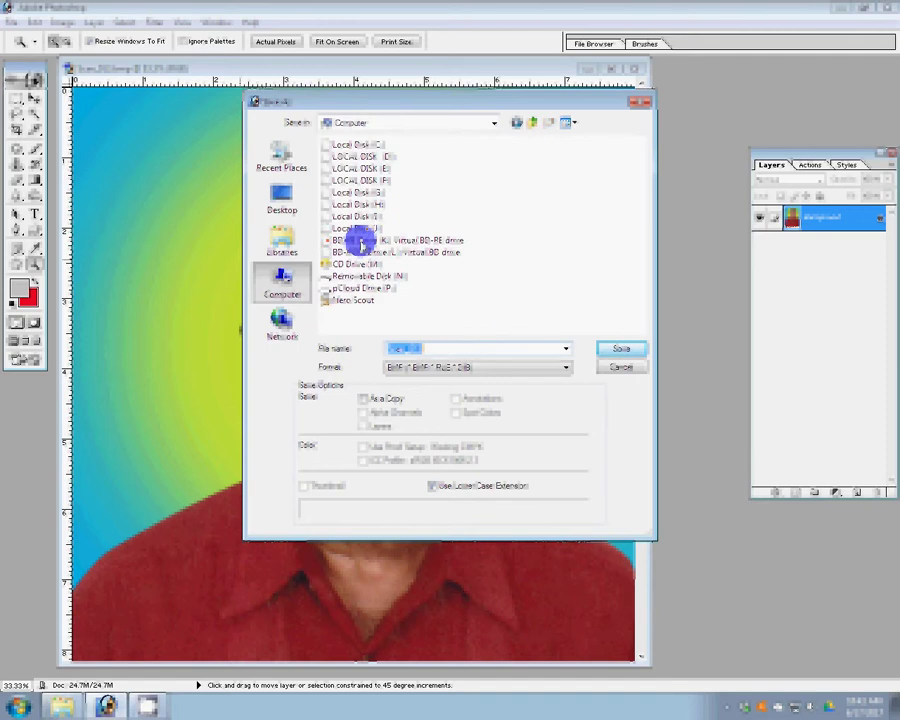
click(358, 192)
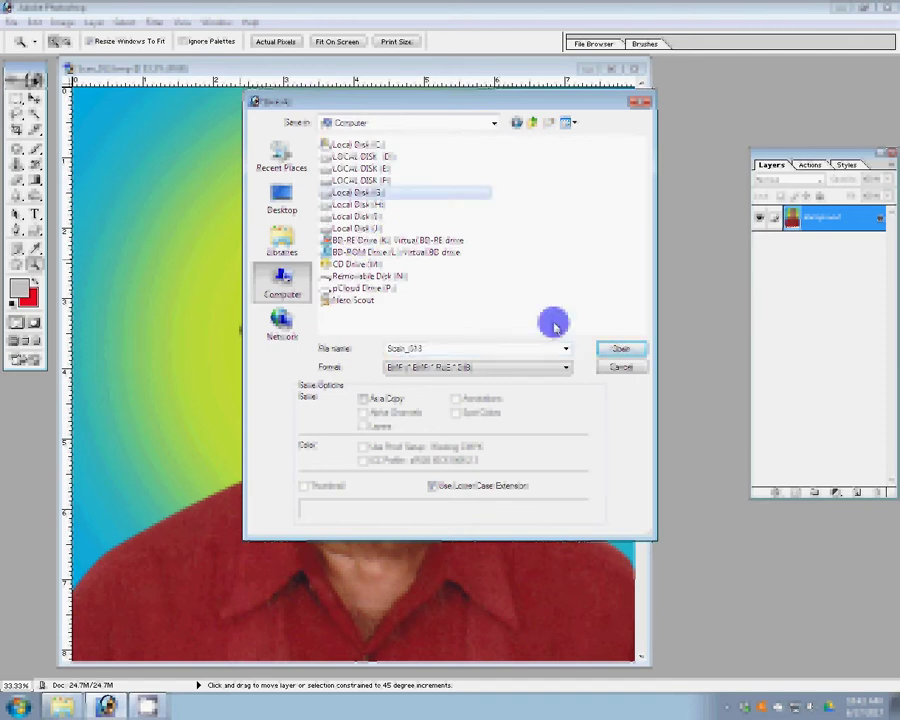
click(612, 350)
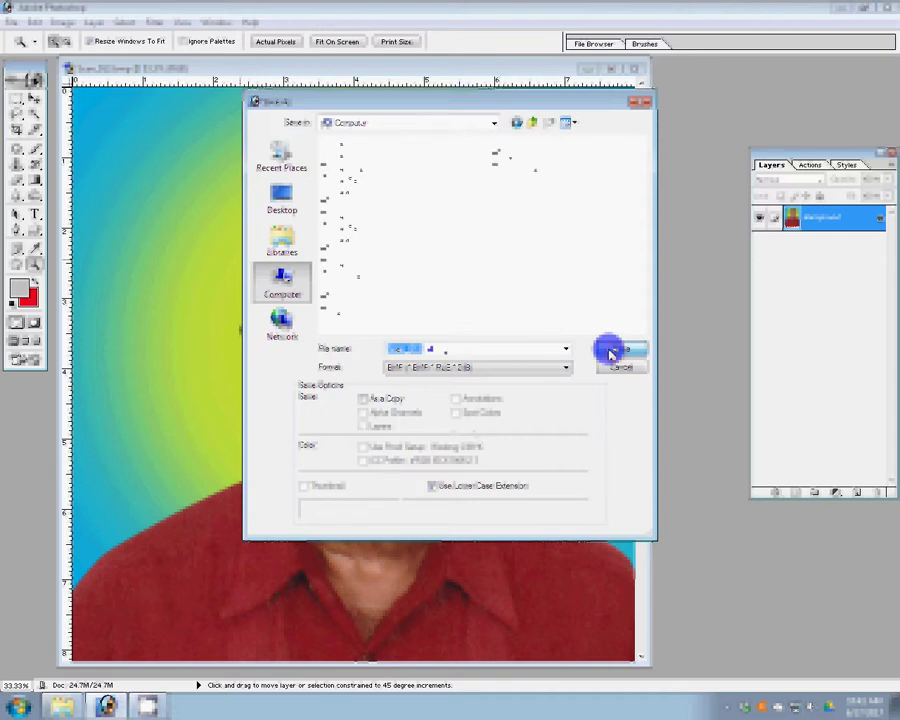
click(533, 122)
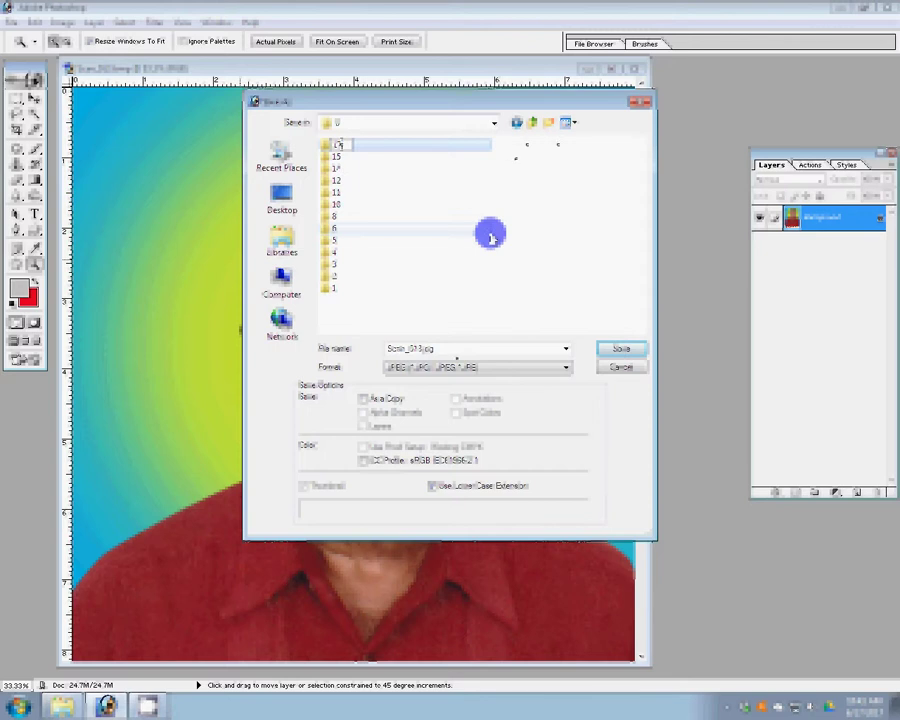
key(Return)
key(Return)
text(1-8)
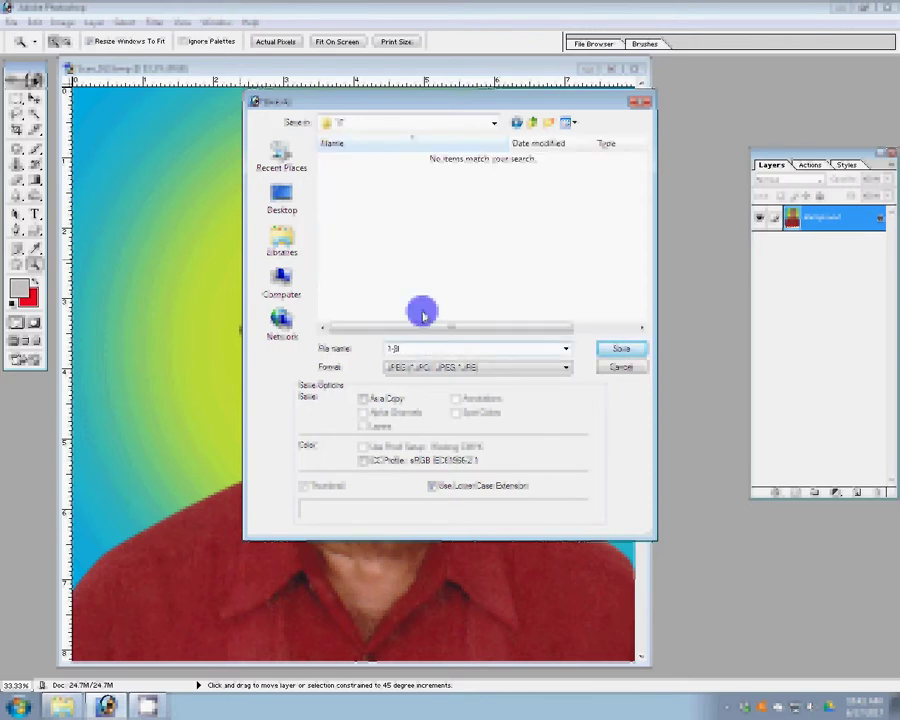
text(x)
text(12+1)
text(UJ)
text(IN +)
text(Fr)
text(am)
text(e)
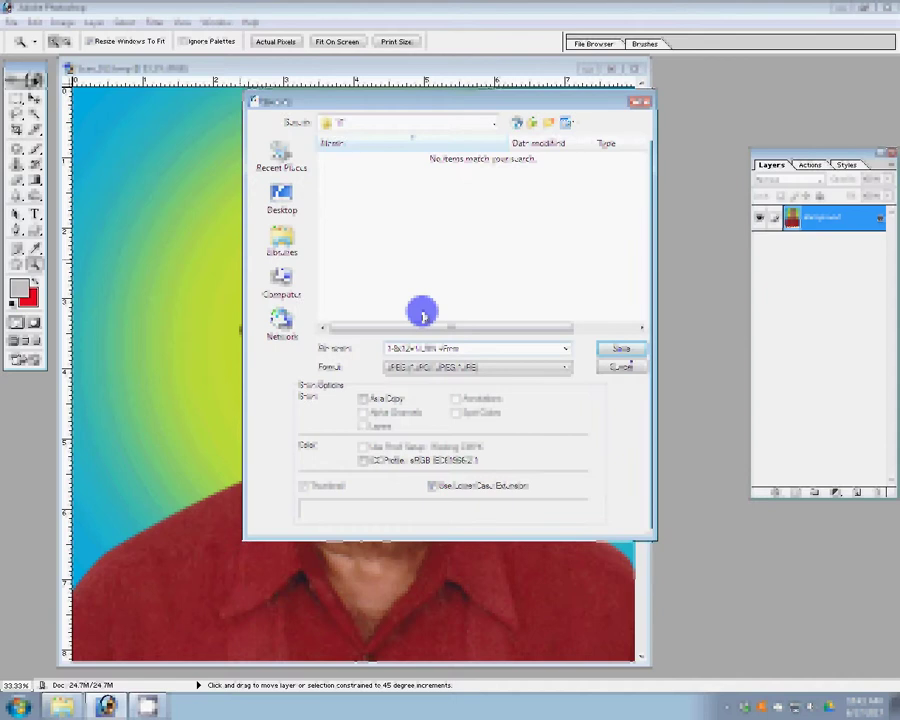
key(Return)
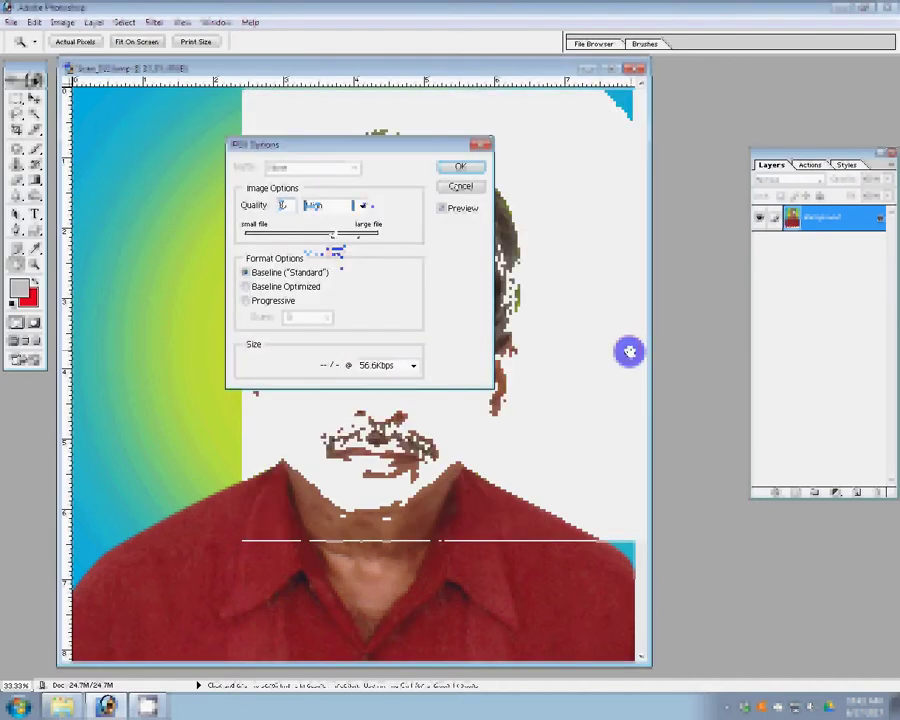
Step: Finish the 8x12 JPEG save and resize the portrait to 4 inches wide
key(Return)
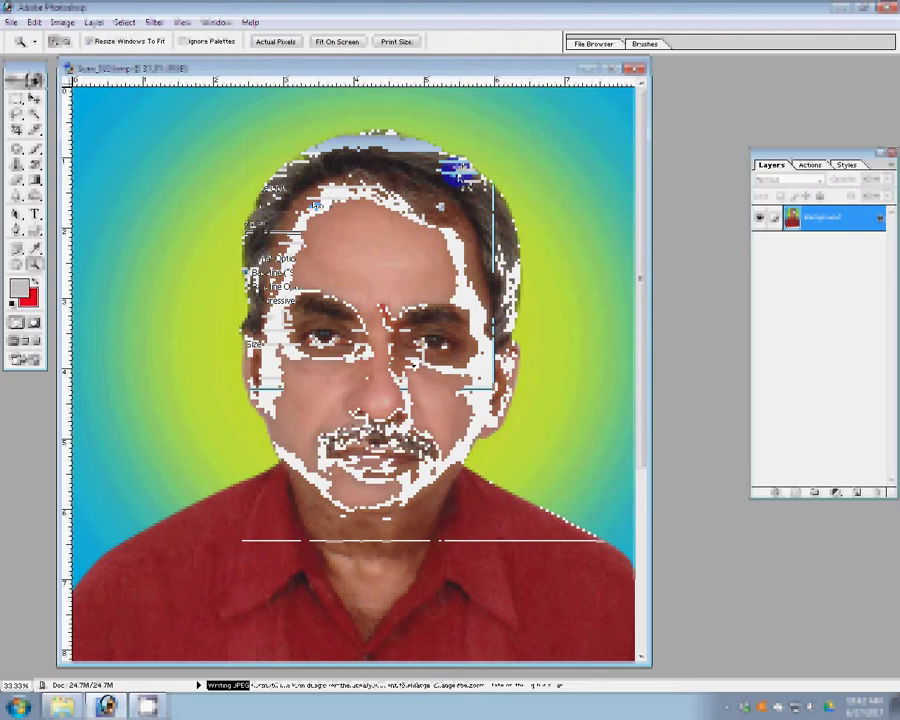
key(ctrl+alt+i)
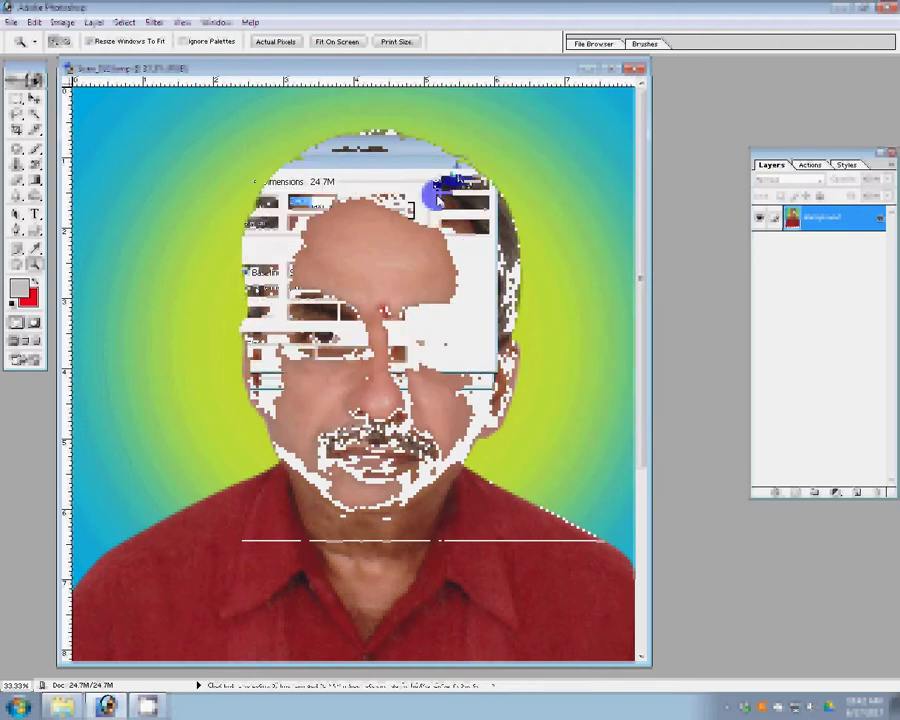
click(280, 276)
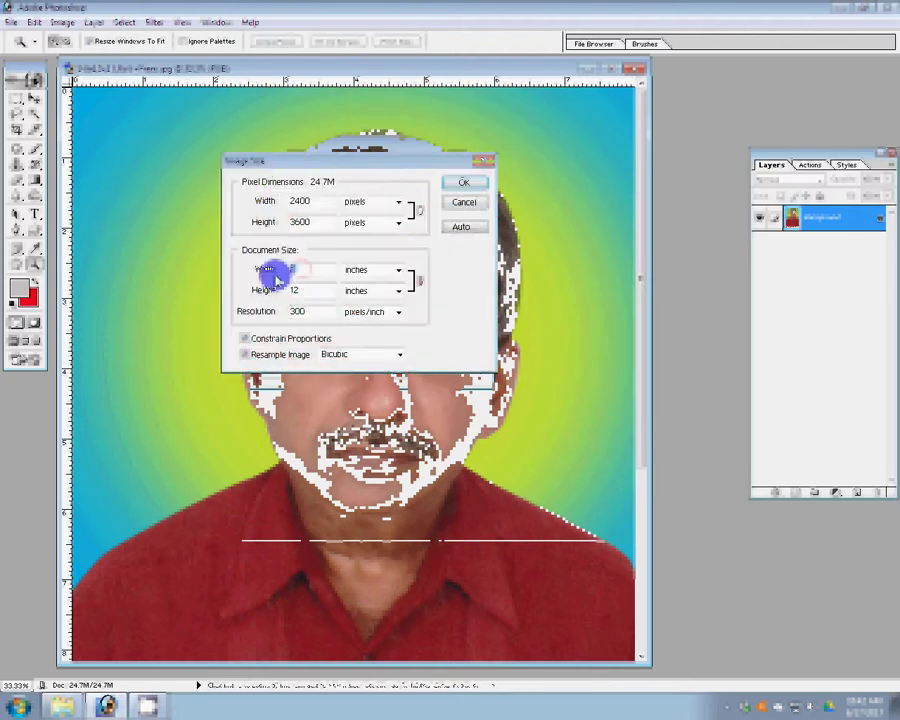
text(4)
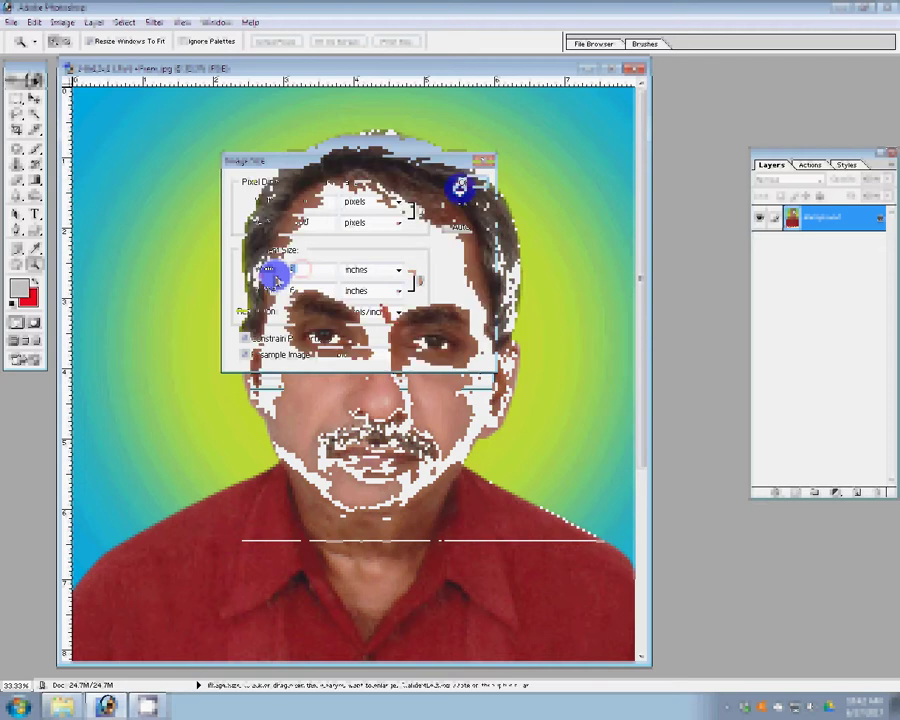
click(460, 185)
Step: Save the resized portrait as a second JPEG named '-4x64' and close it
key(ctrl+shift+s)
text(2)
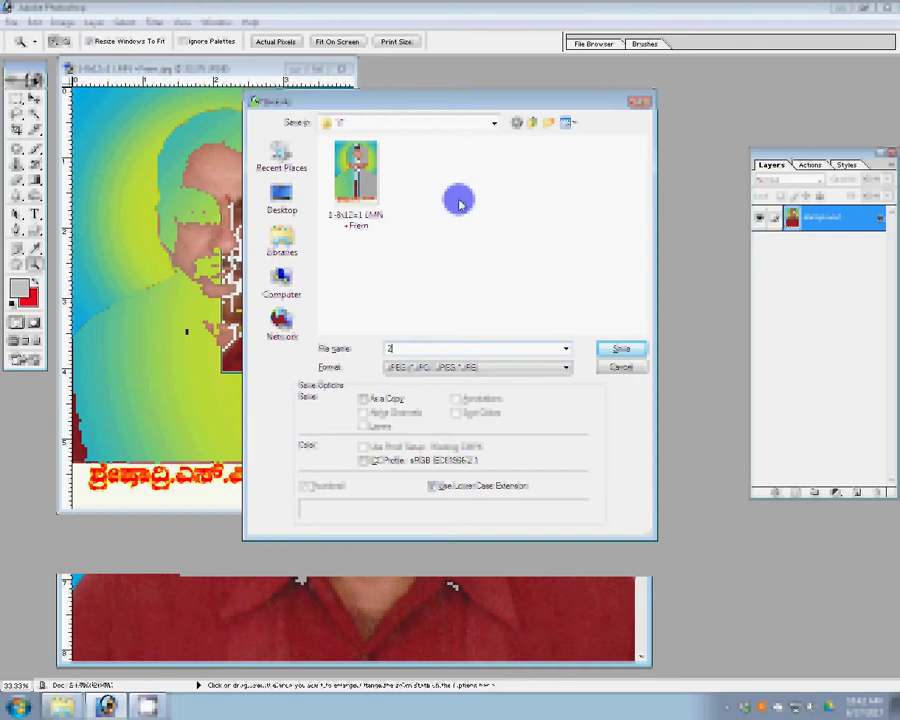
text(-4x64)
key(Return)
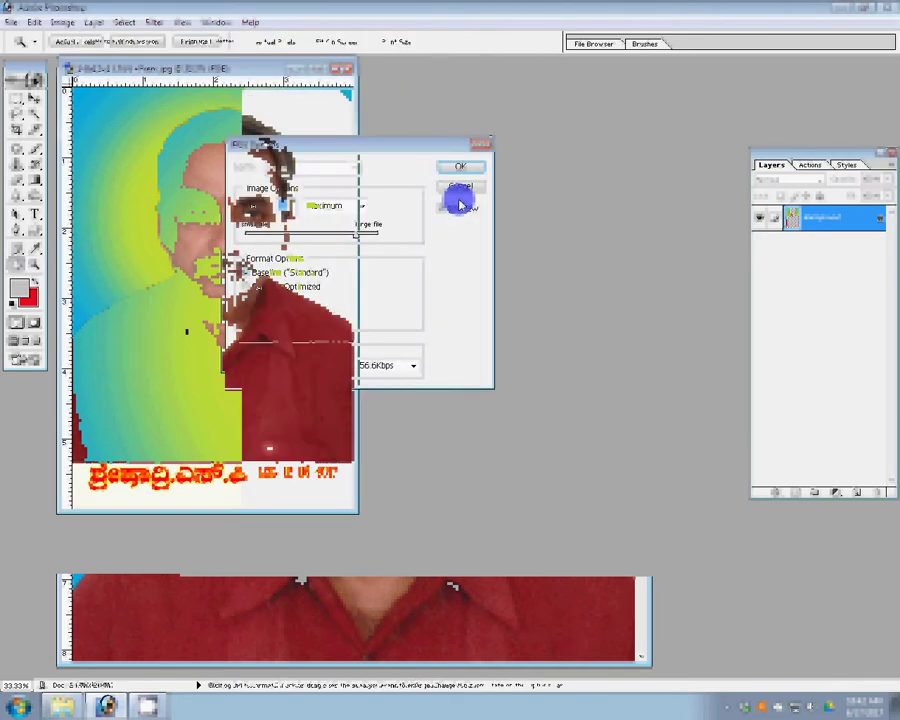
key(Return)
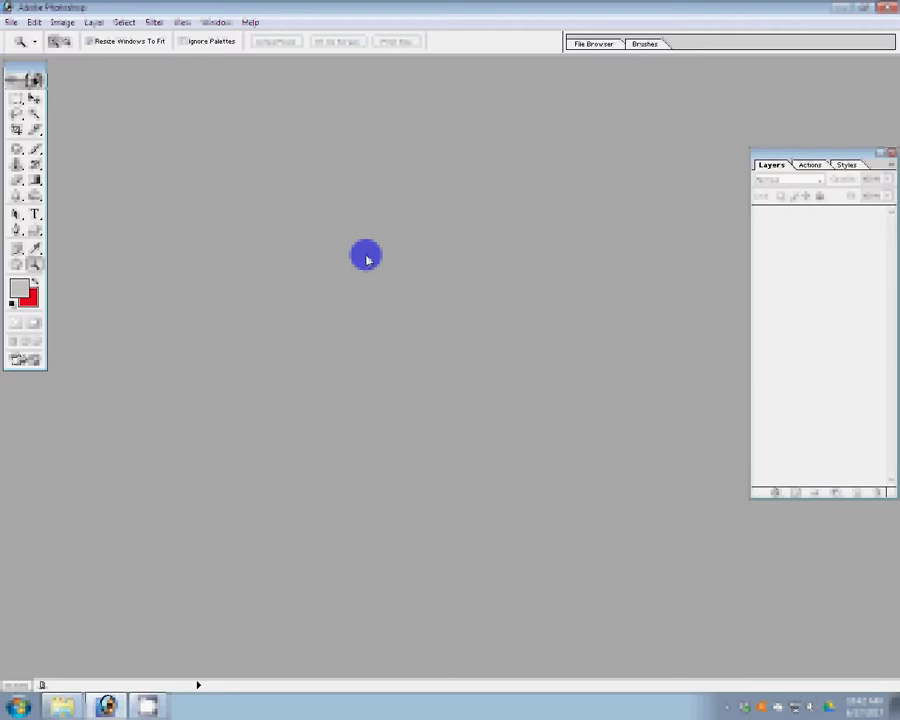
Step: Import the two passport photos from the WIA scanner as a new image
click(10, 22)
mouse_move(40, 225)
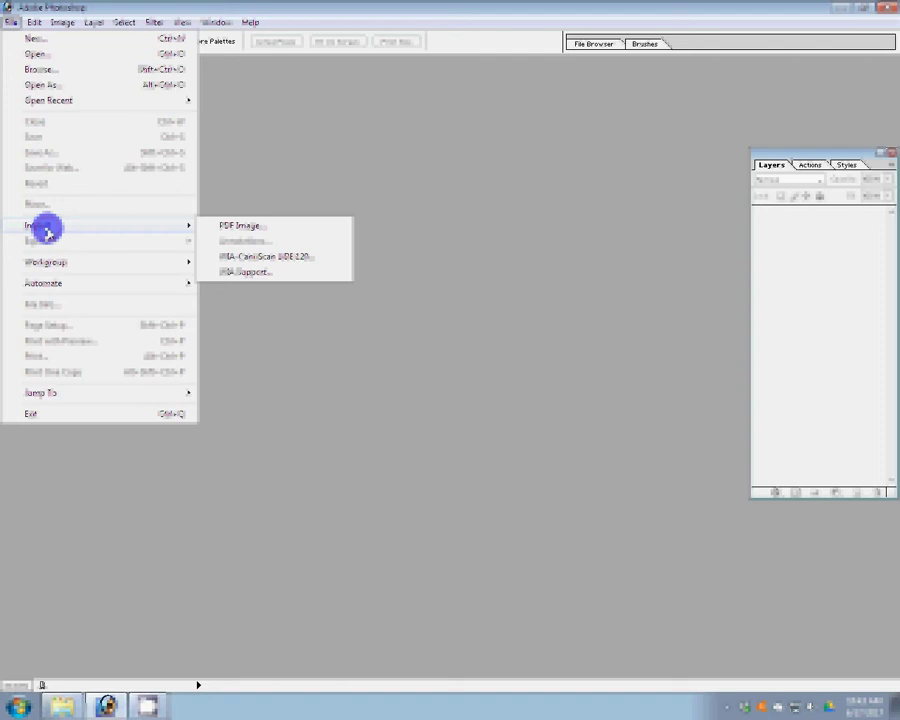
click(283, 279)
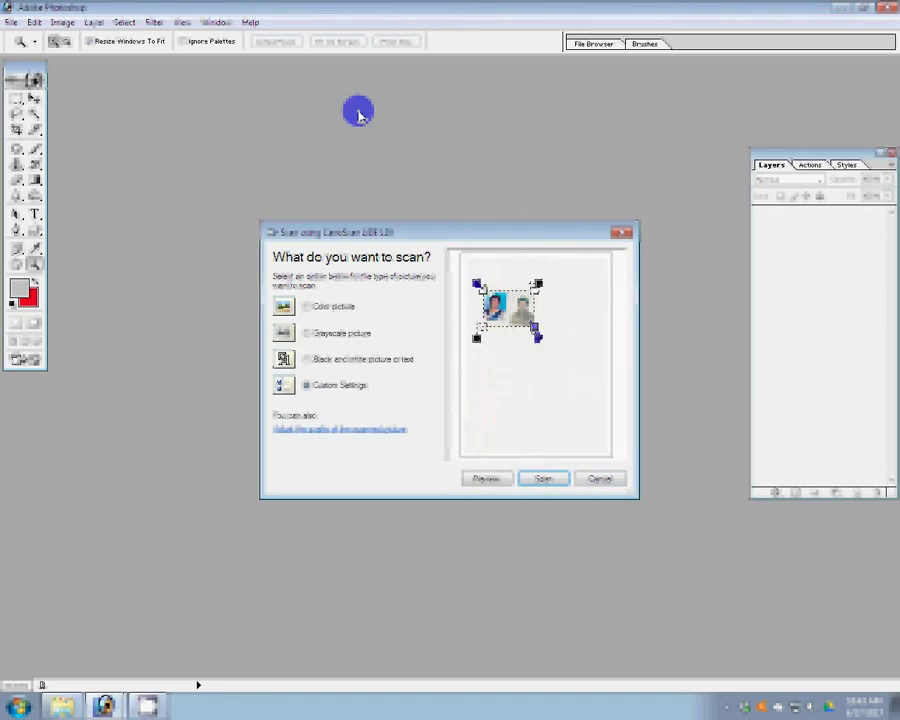
key(Return)
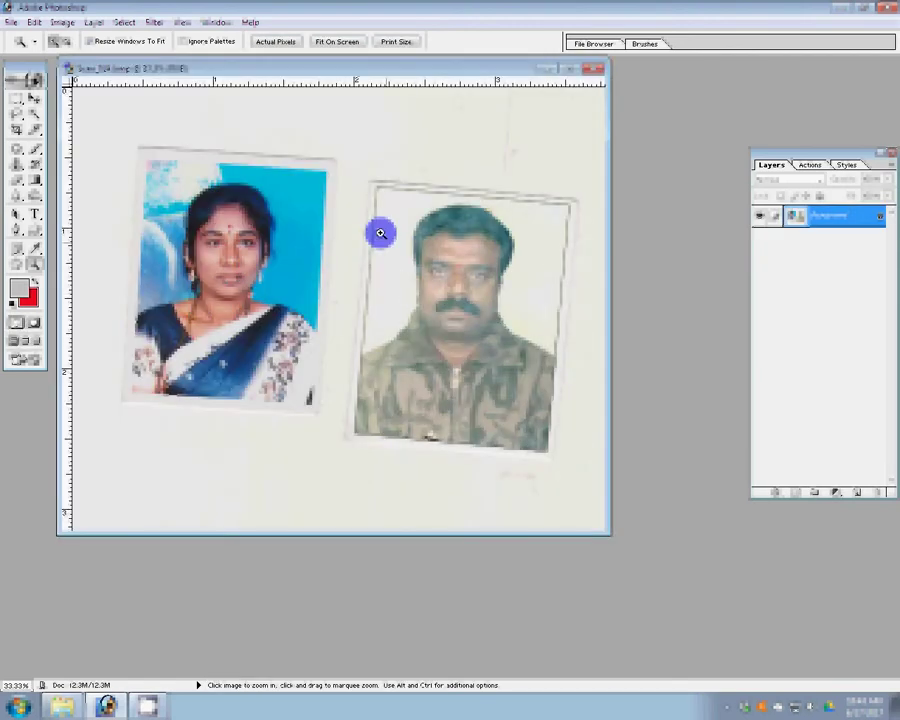
Step: Duplicate the scanned image
right_click(352, 67)
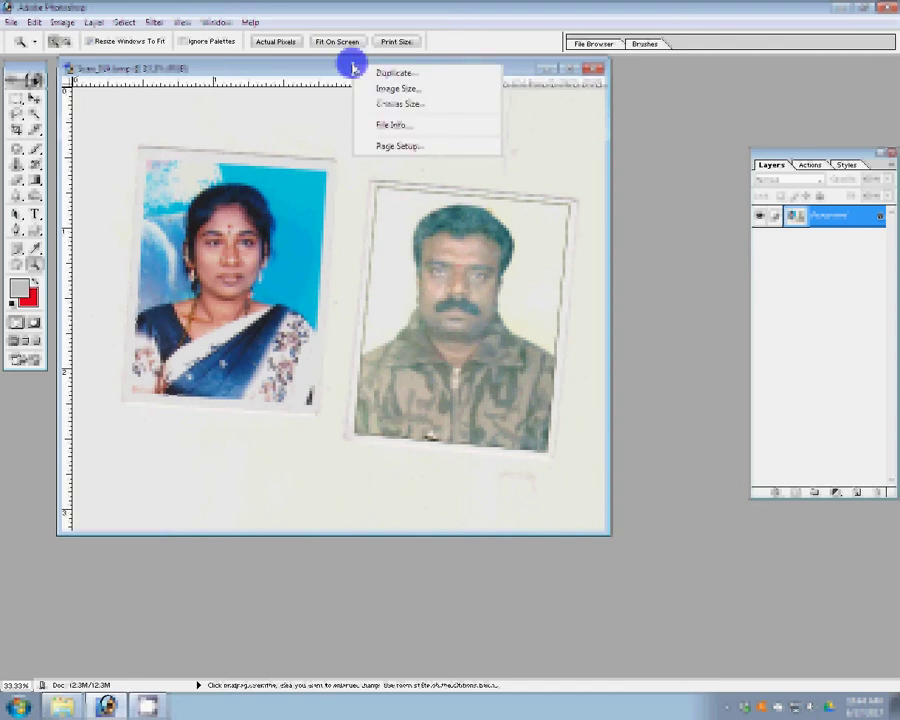
click(393, 74)
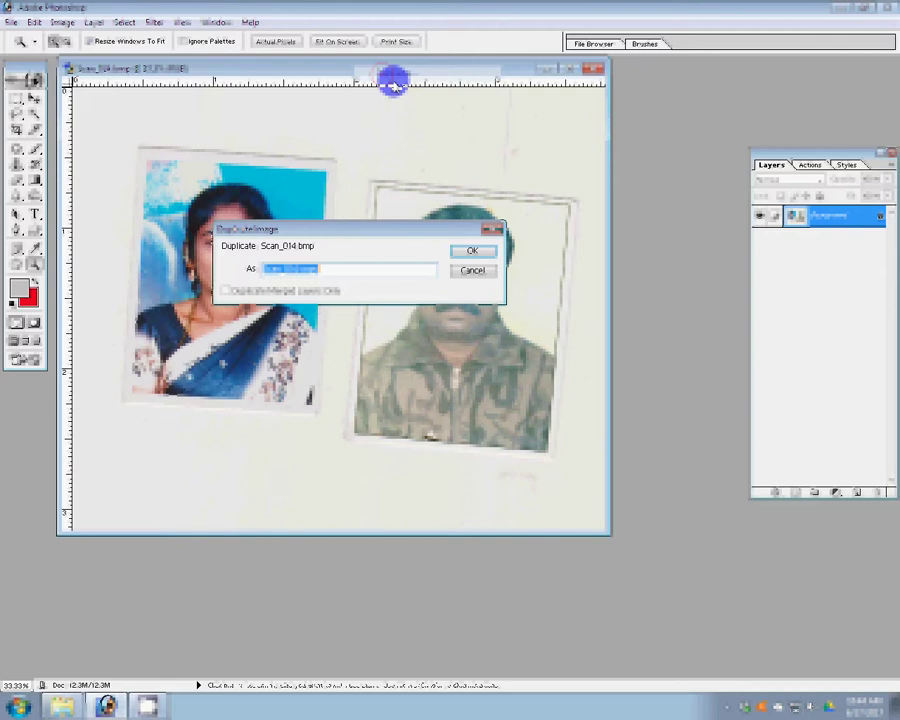
key(Return)
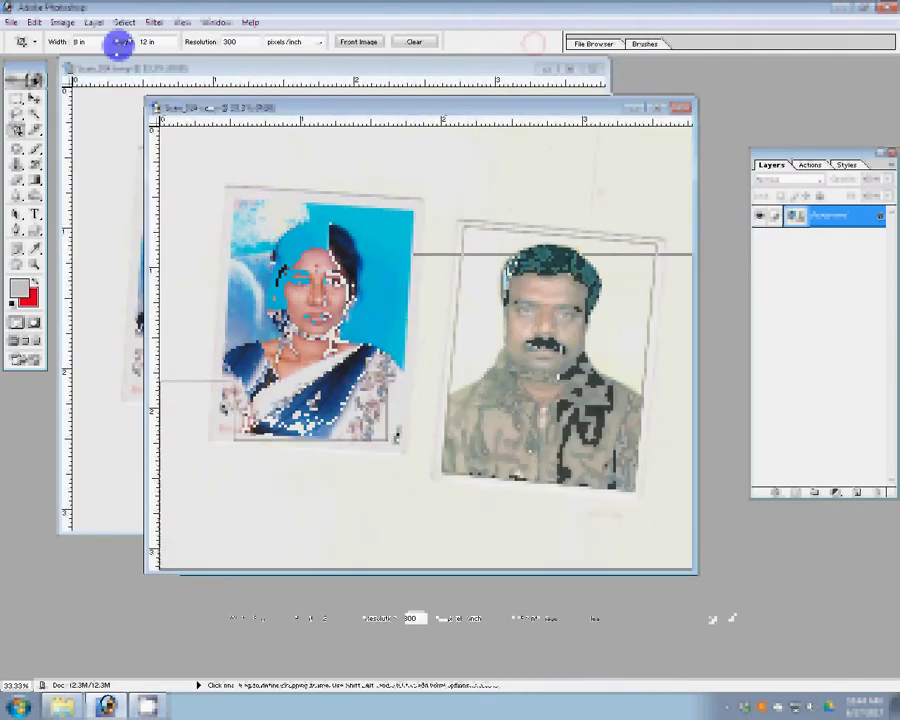
Step: Set the crop size to 3.4 × 4.4 cm and crop out the woman's photo
double_click(96, 41)
text(3.4 )
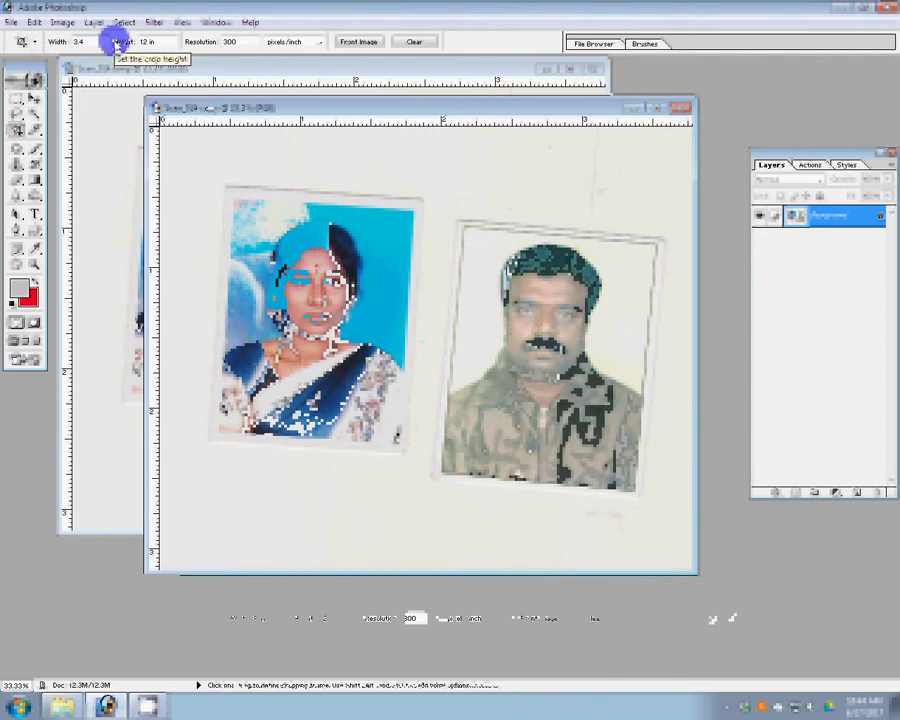
text(cm)
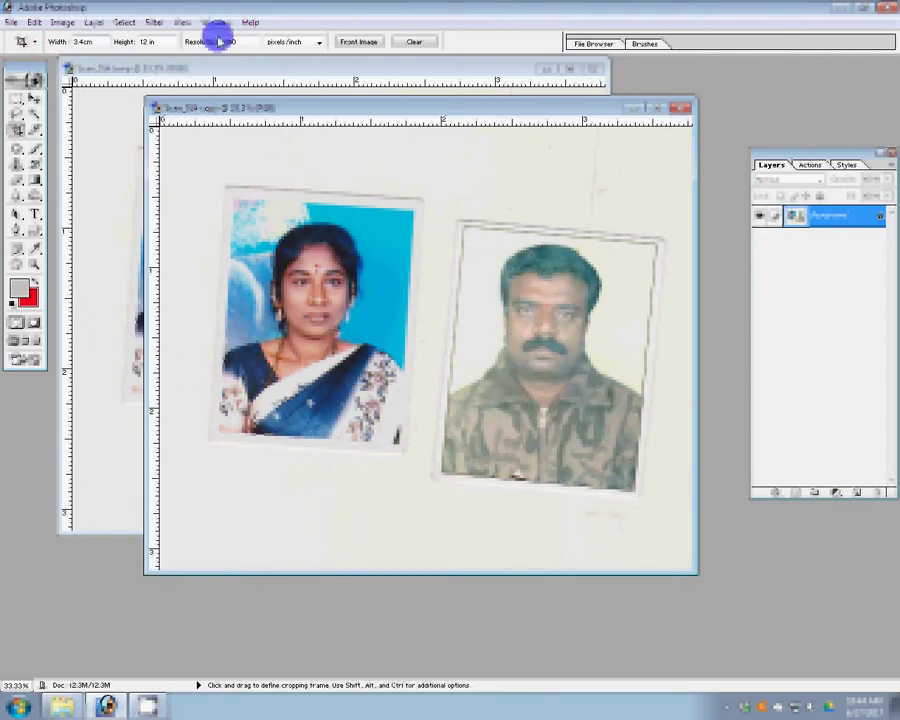
key(Tab)
text(4)
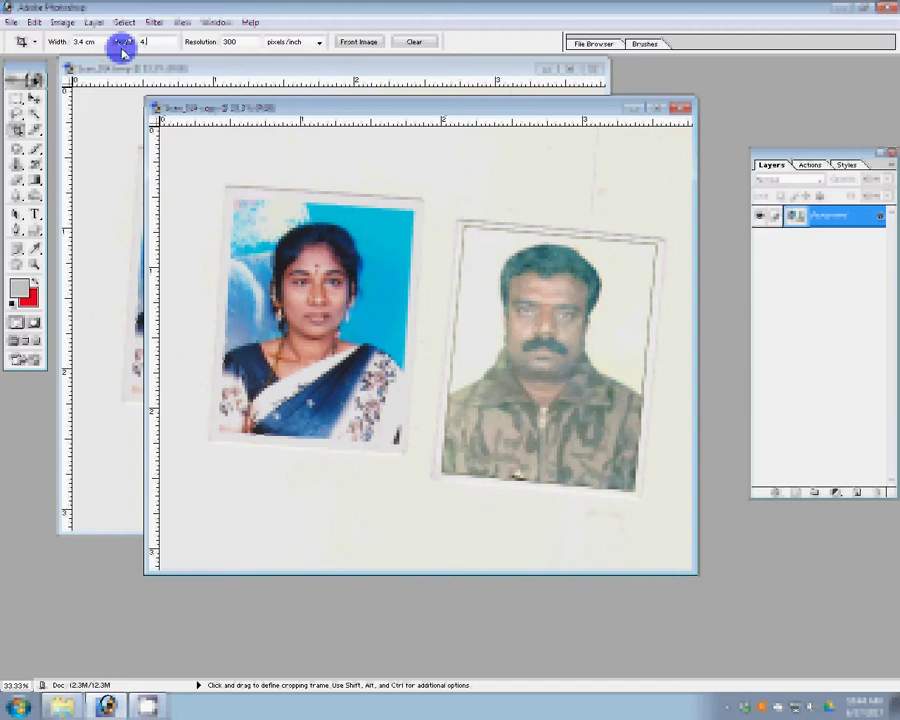
text(.4cm)
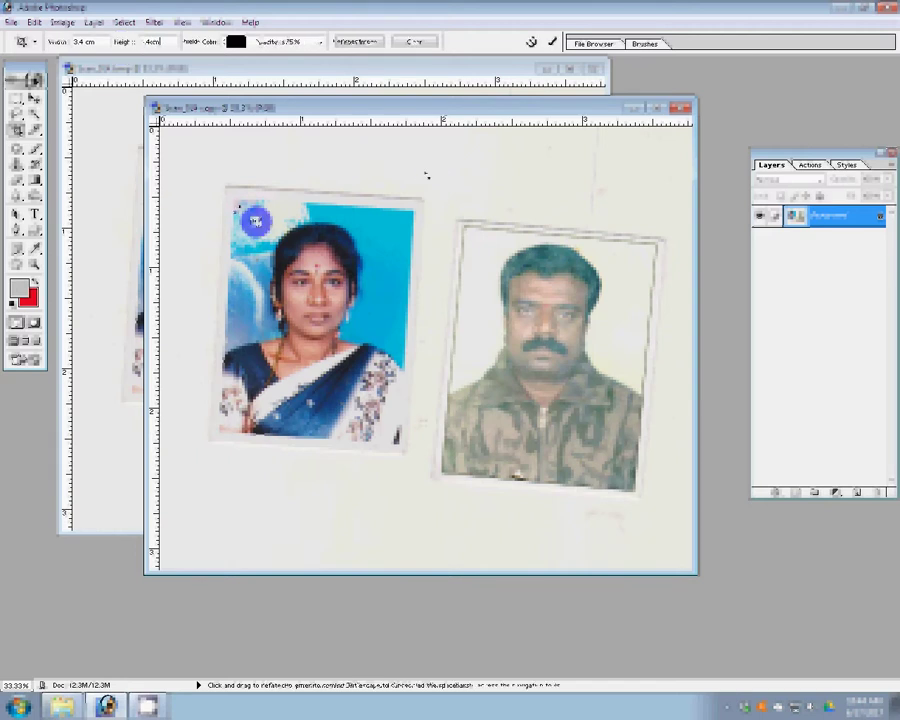
drag(431, 184, 228, 420)
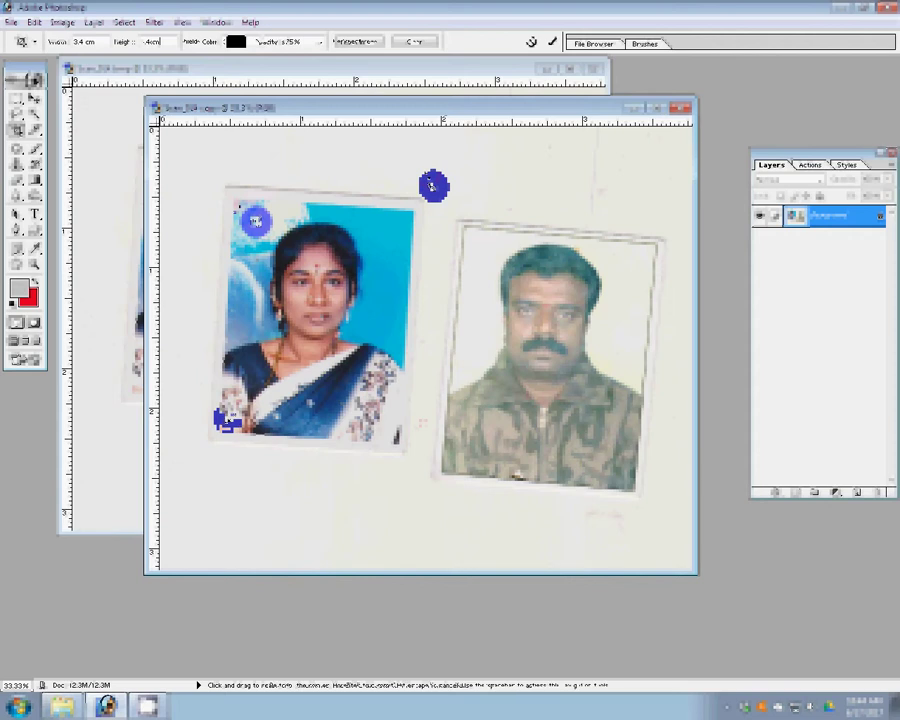
key(Return)
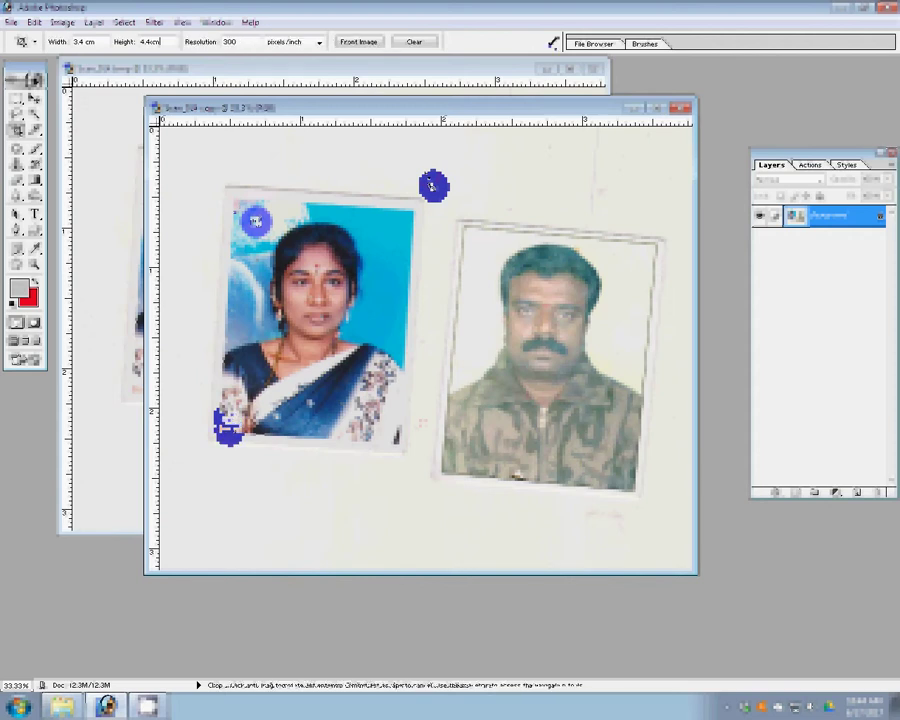
Step: Crop out the man's photo at the same 3.4 × 4.4 cm size
key(z)
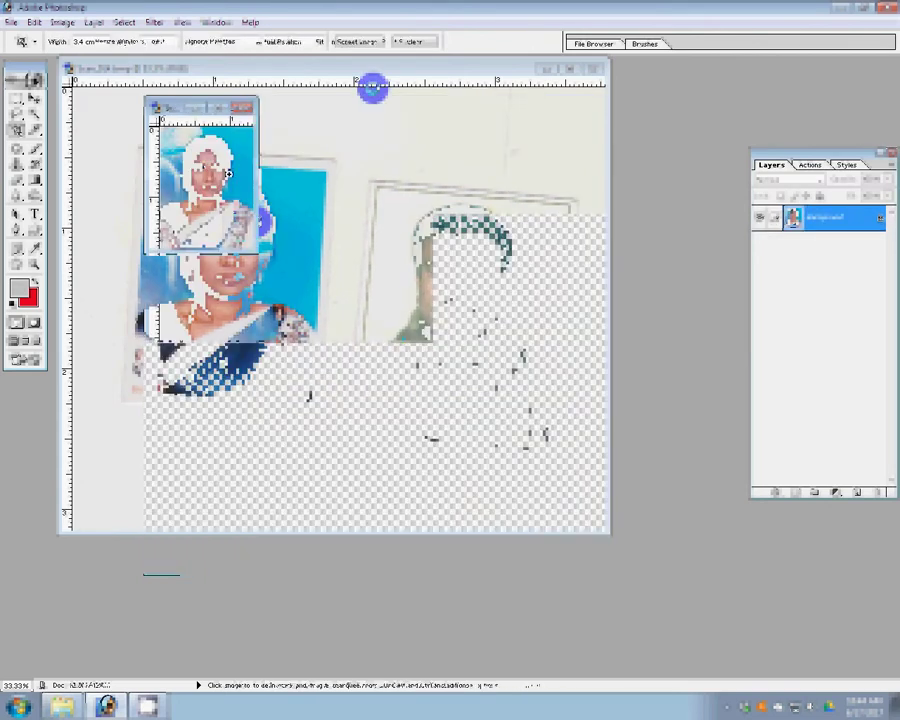
key(ctrl+0)
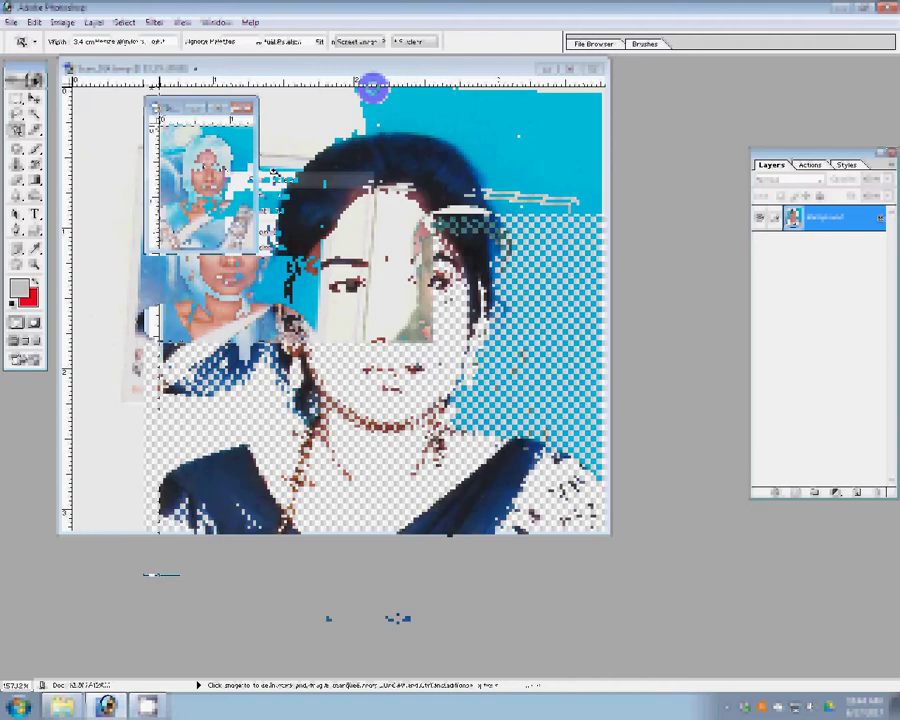
key(ctrl+minus)
key(ctrl+minus)
key(ctrl+minus)
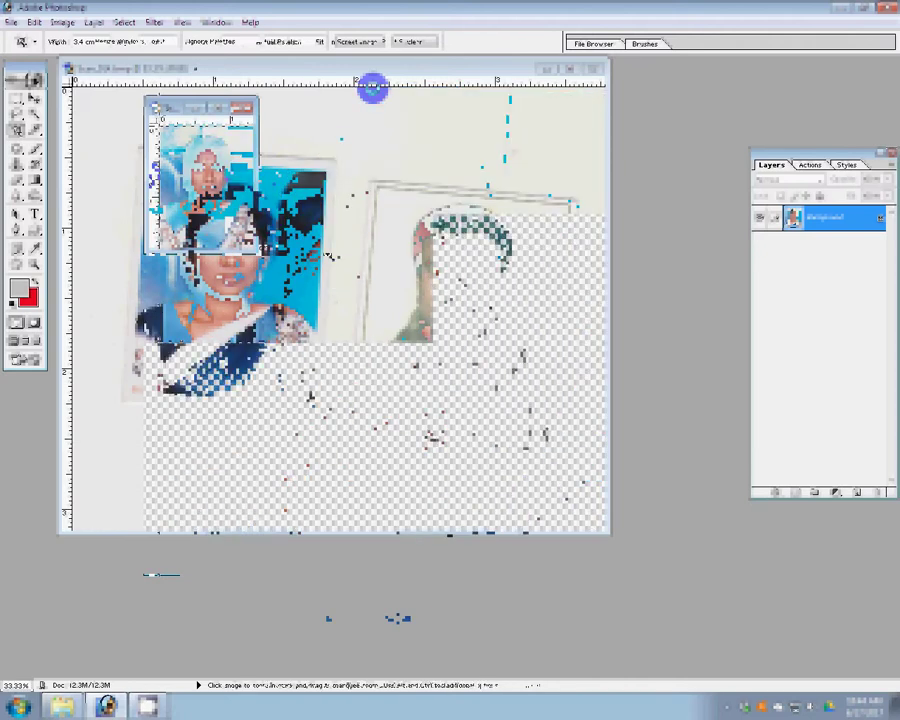
key(c)
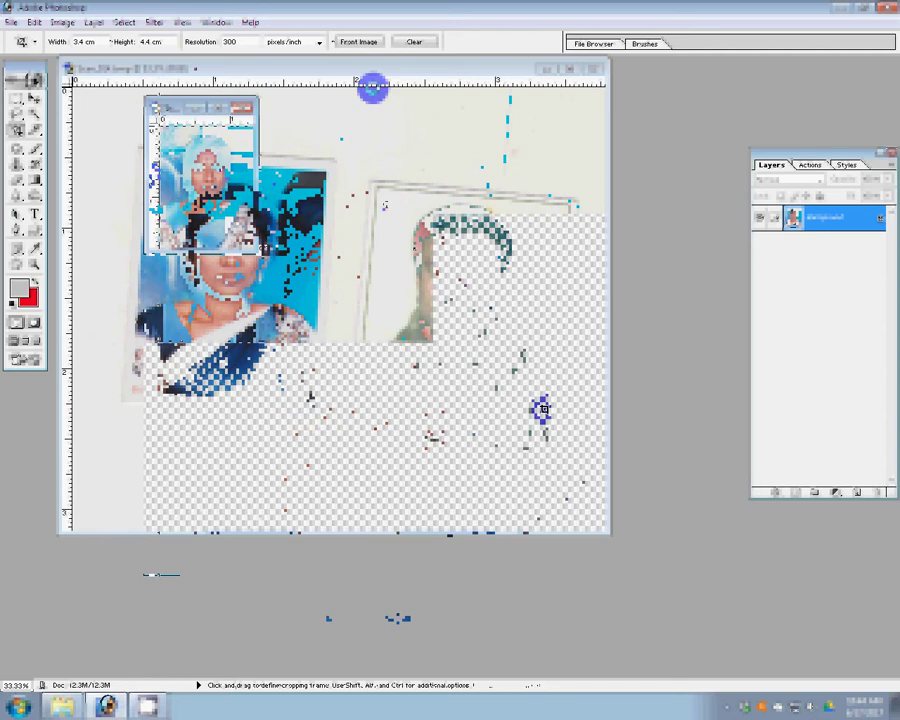
drag(541, 410, 574, 187)
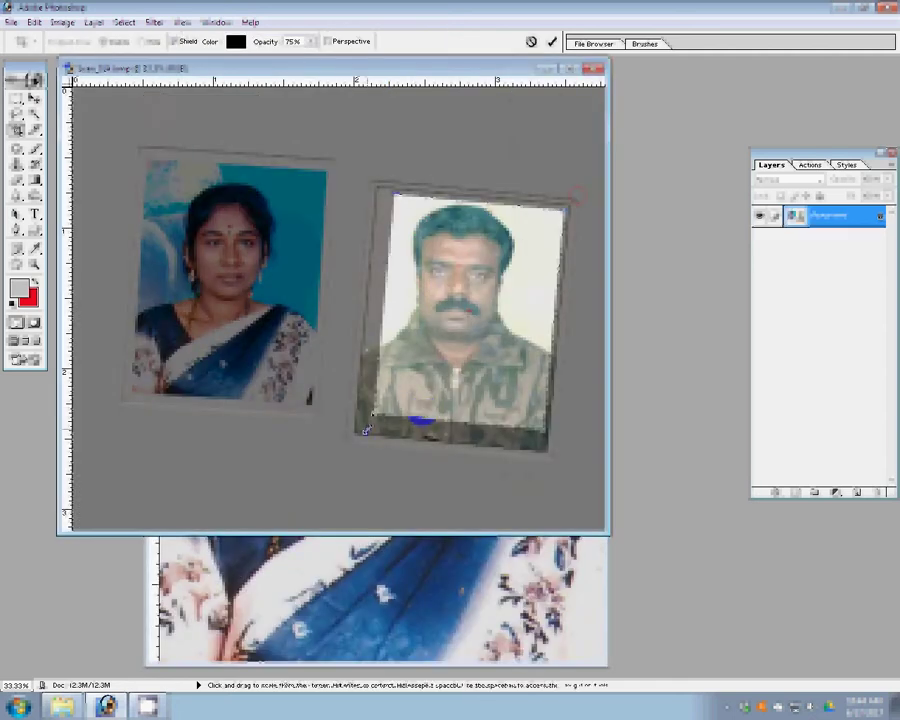
click(551, 41)
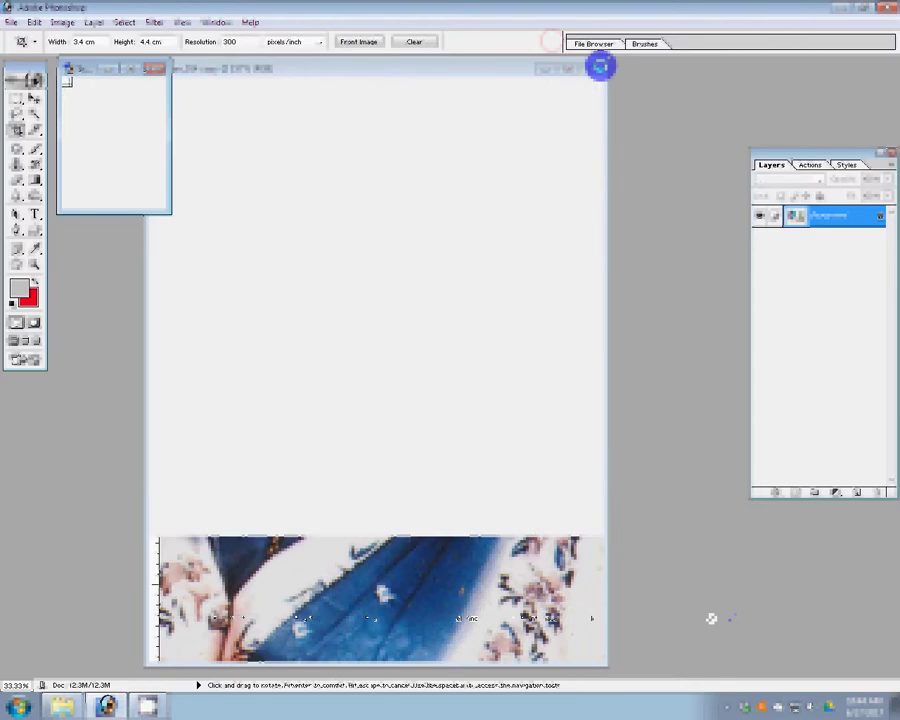
Step: Fit the man's photo on screen and clone-stamp over the blemish near the chin
key(z)
click(335, 42)
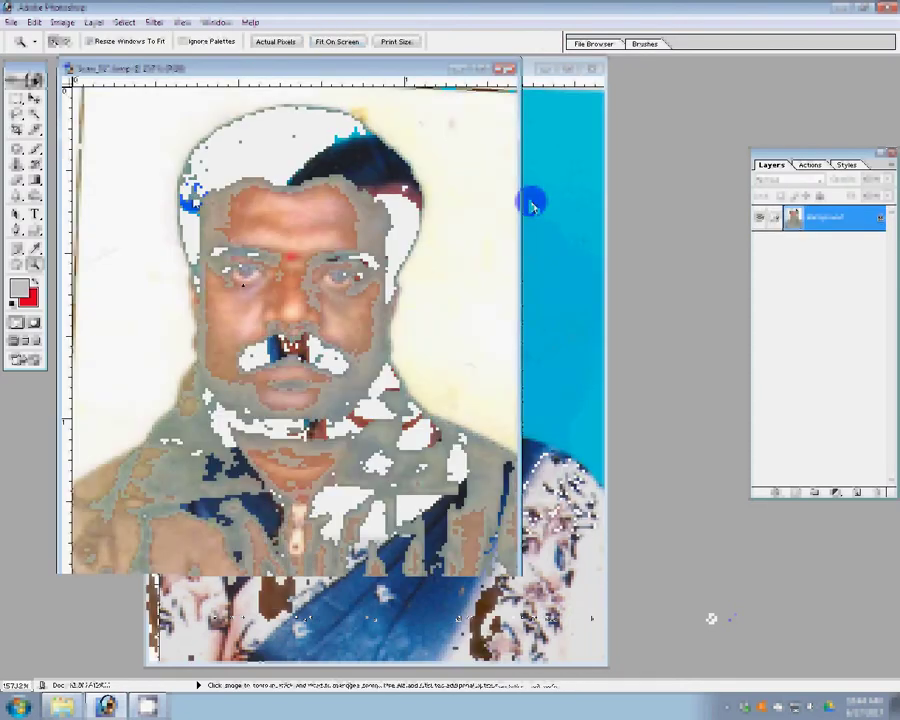
key(l)
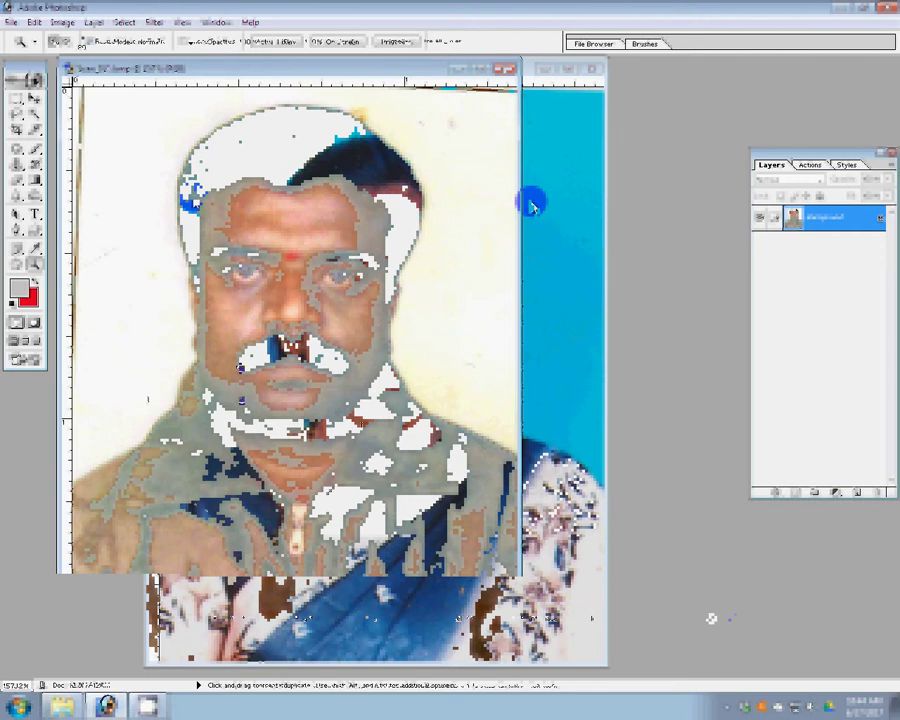
key(s)
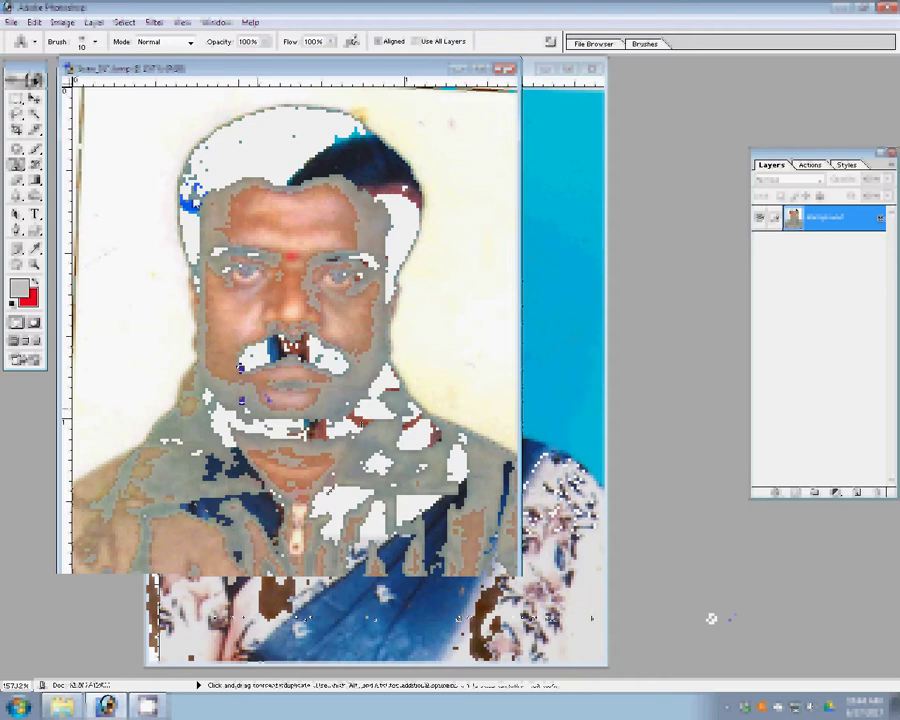
click(260, 352)
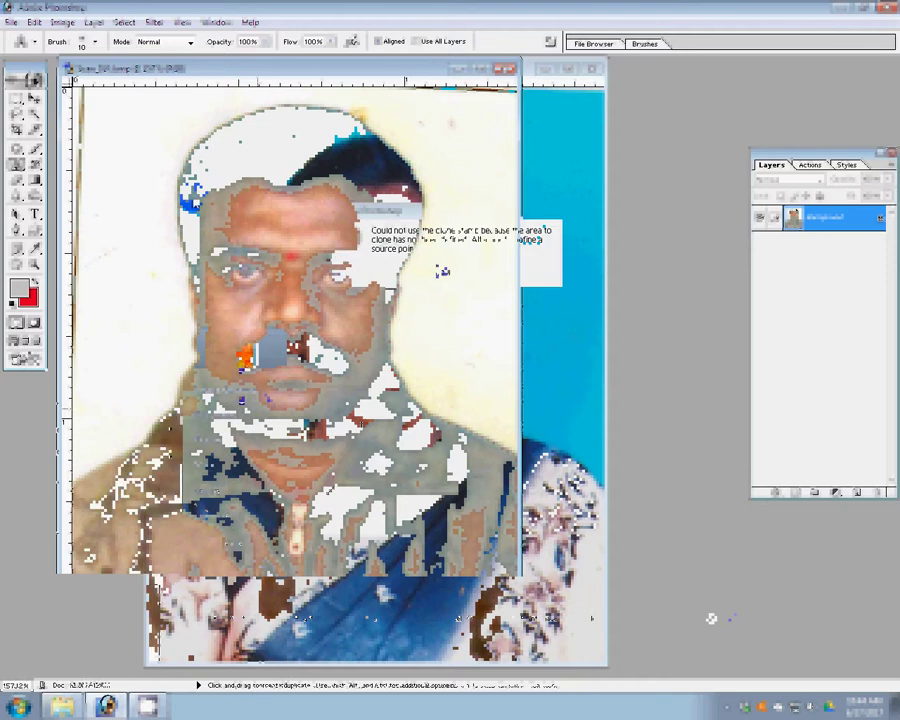
click(443, 271)
alt+click(119, 248)
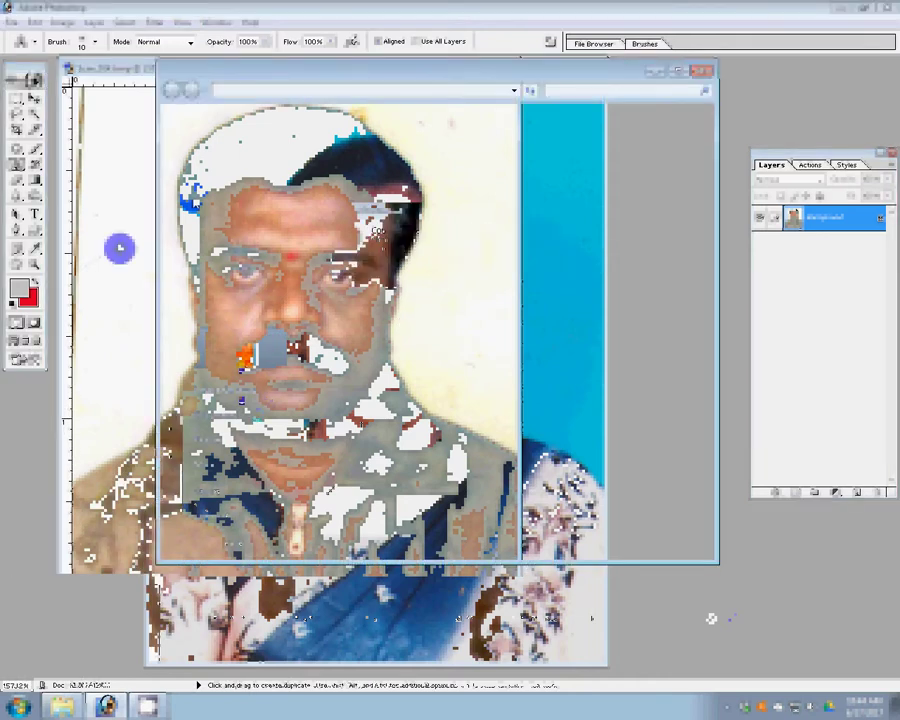
click(247, 409)
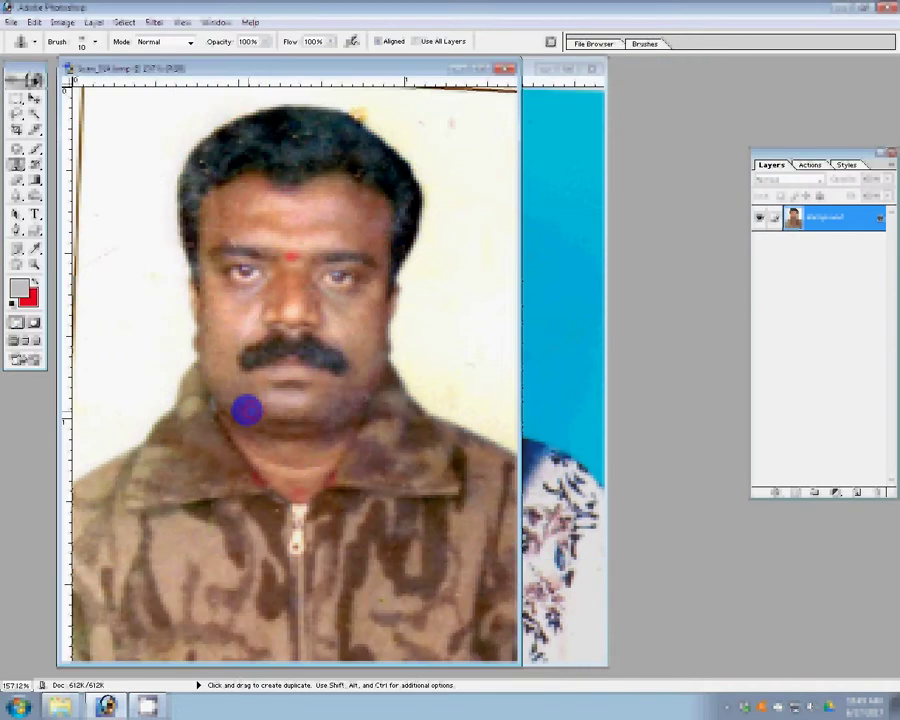
mouse_move(247, 409)
mouse_down()
mouse_move(302, 388)
mouse_move(297, 370)
mouse_up()
Step: Paint out the brown streak on the left edge with a 30 px clone brush
key(bracketright)
key(bracketright)
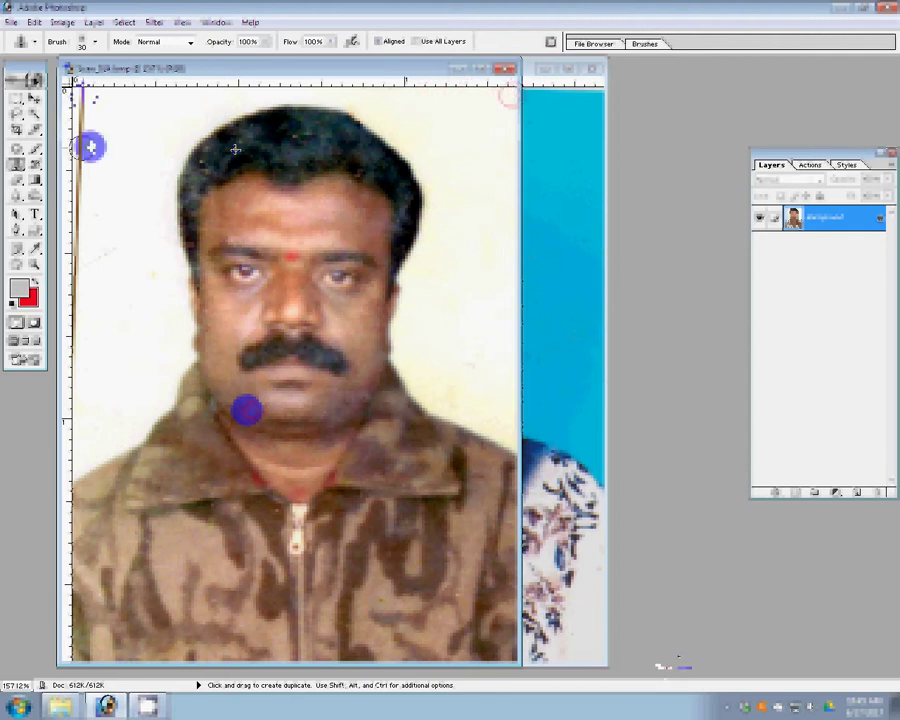
drag(91, 147, 83, 123)
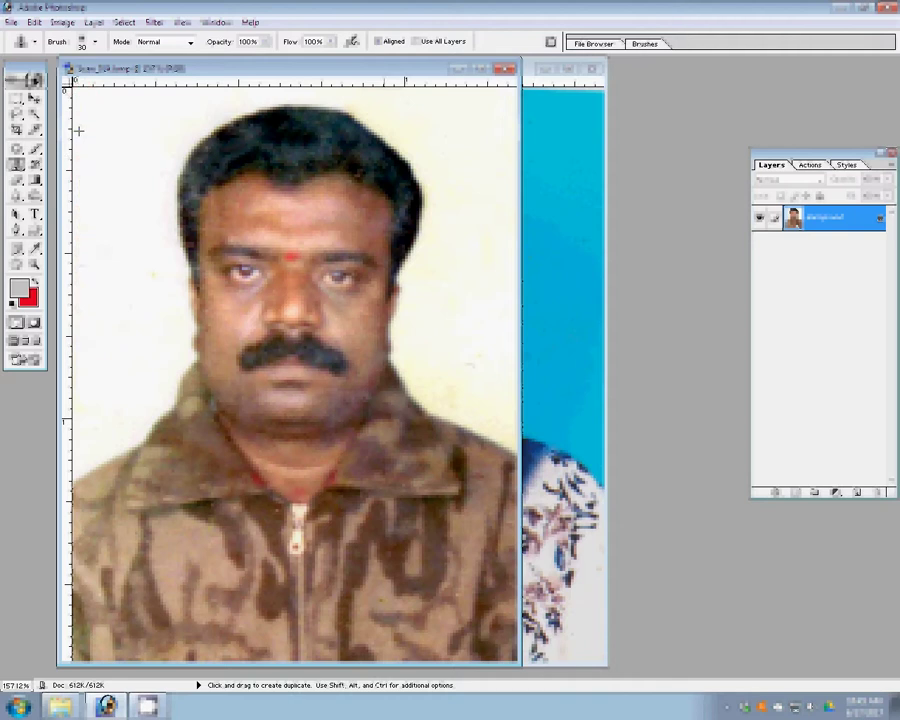
click(812, 165)
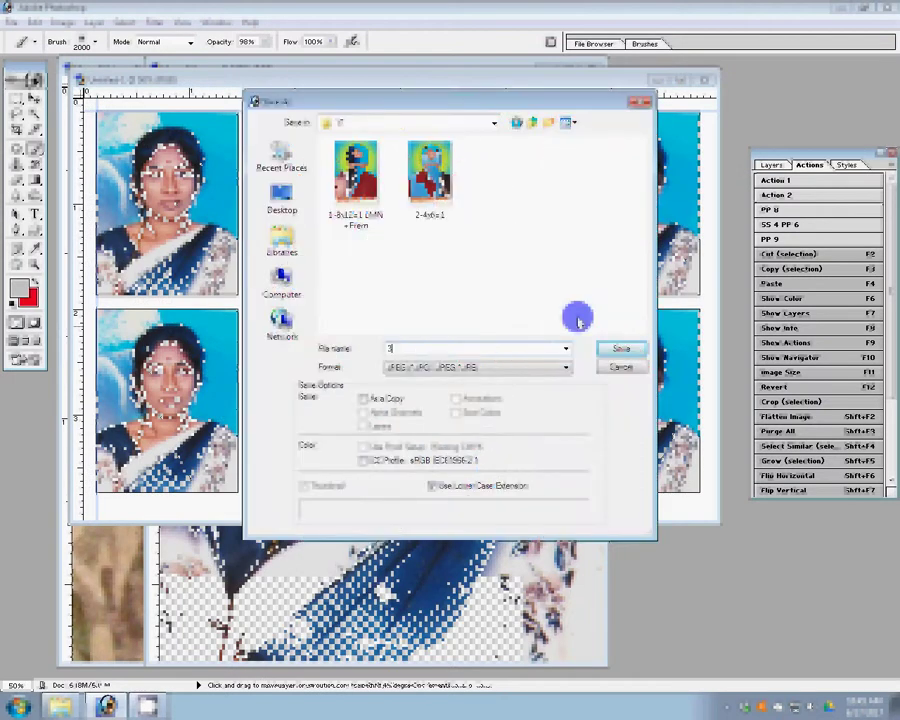
Step: Save the two tiled sheets as JPEGs '-4x6x4' and '4-4x6=1', then close the original scan
text(-4x6x4)
key(Return)
key(Return)
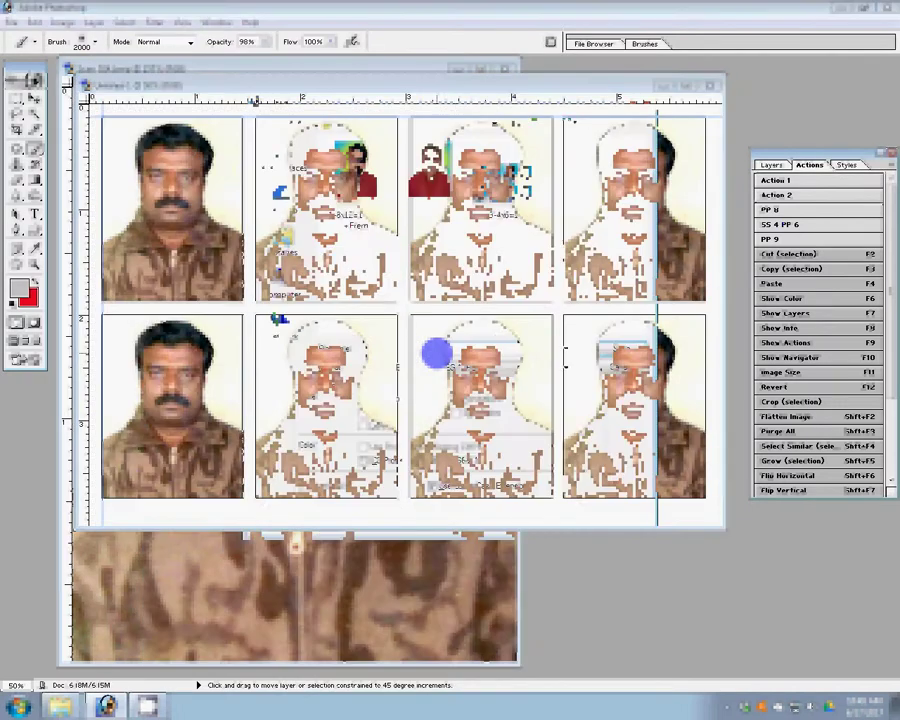
text(4-4)
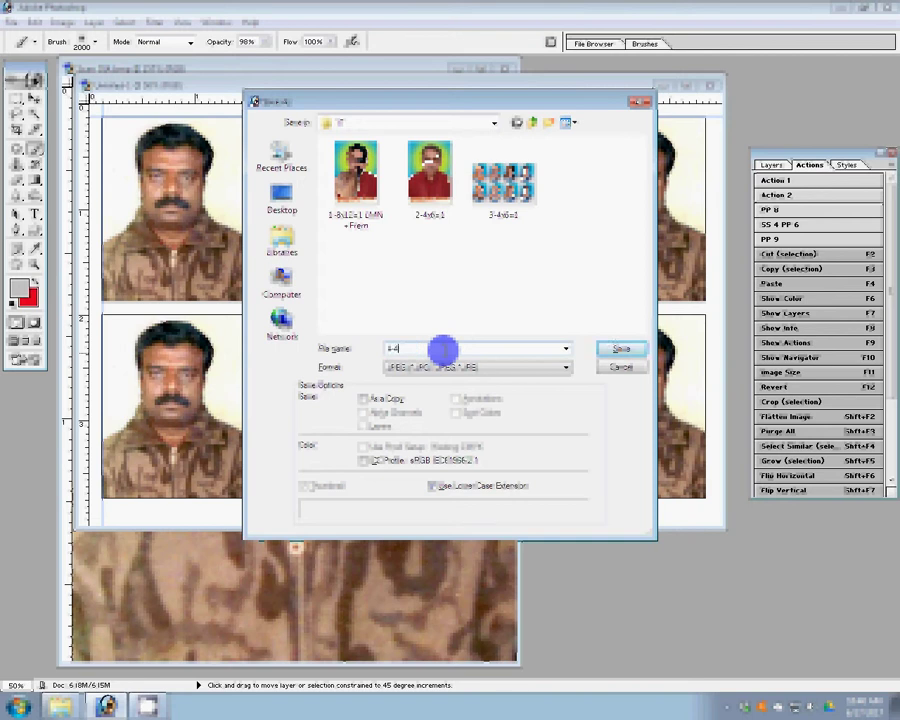
text(x6=1)
key(Return)
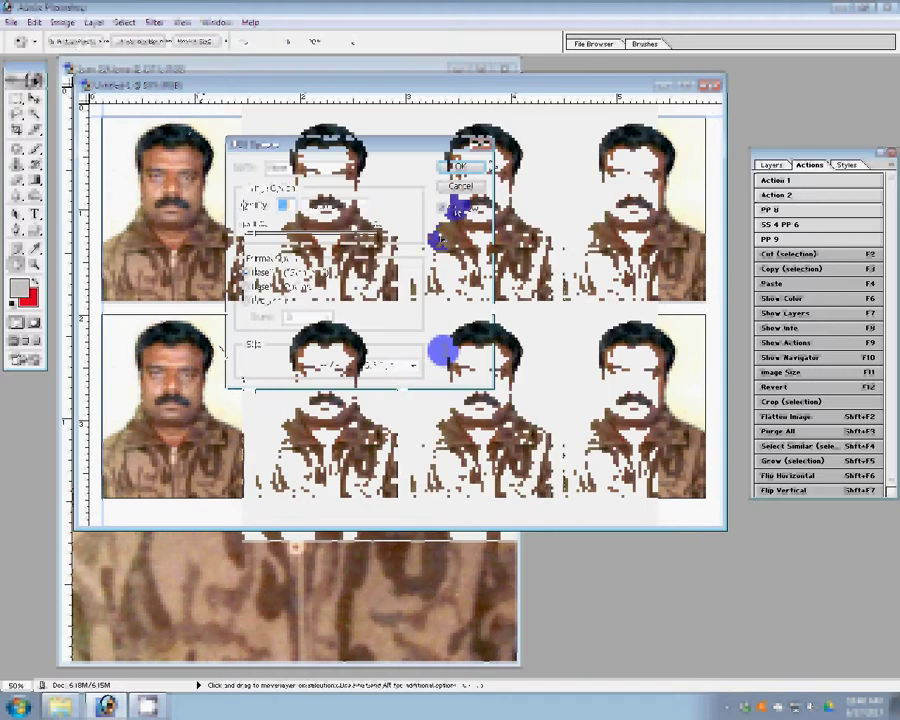
click(710, 88)
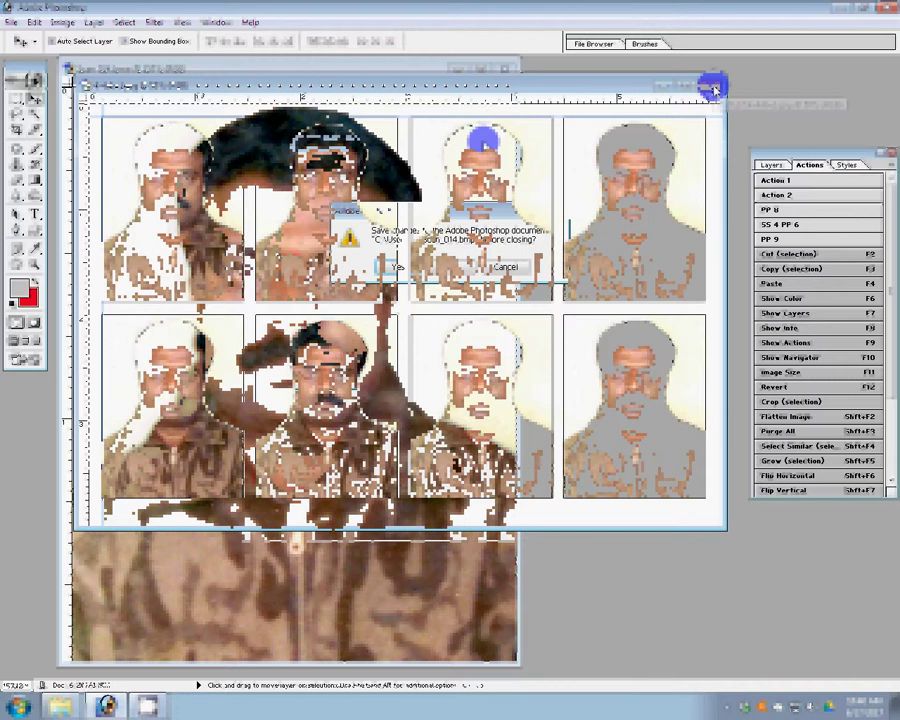